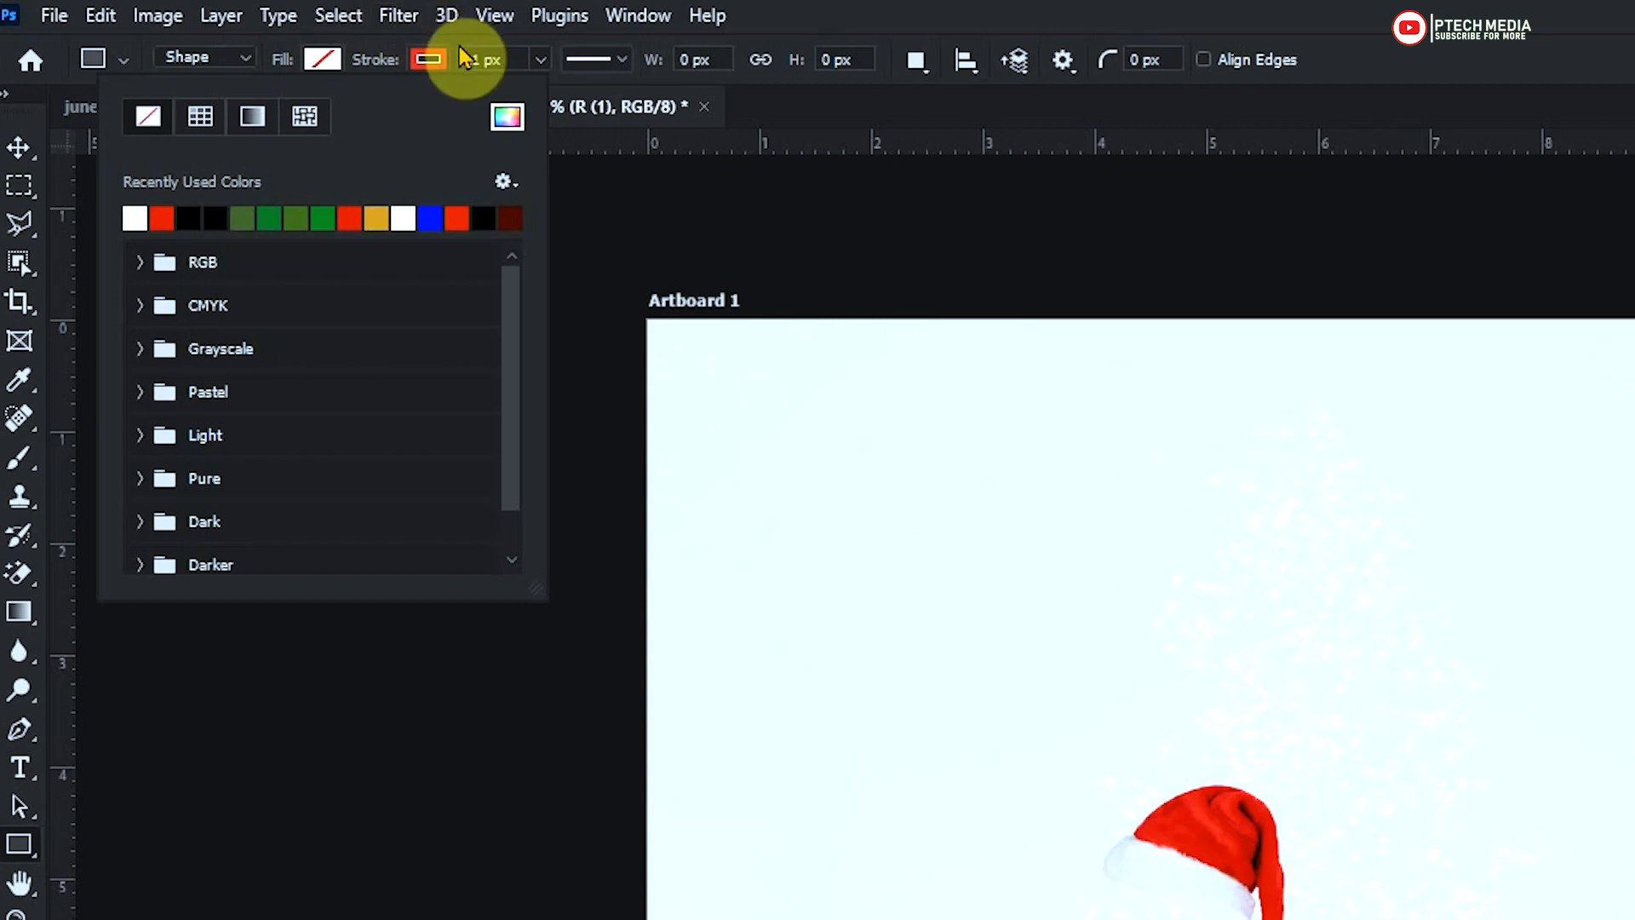
Set the rectangle stroke colour to #f20005 and draw an unfilled rectangle about 10.33 × 0.42 in across the artboard's lower edge
left_click(610, 117)
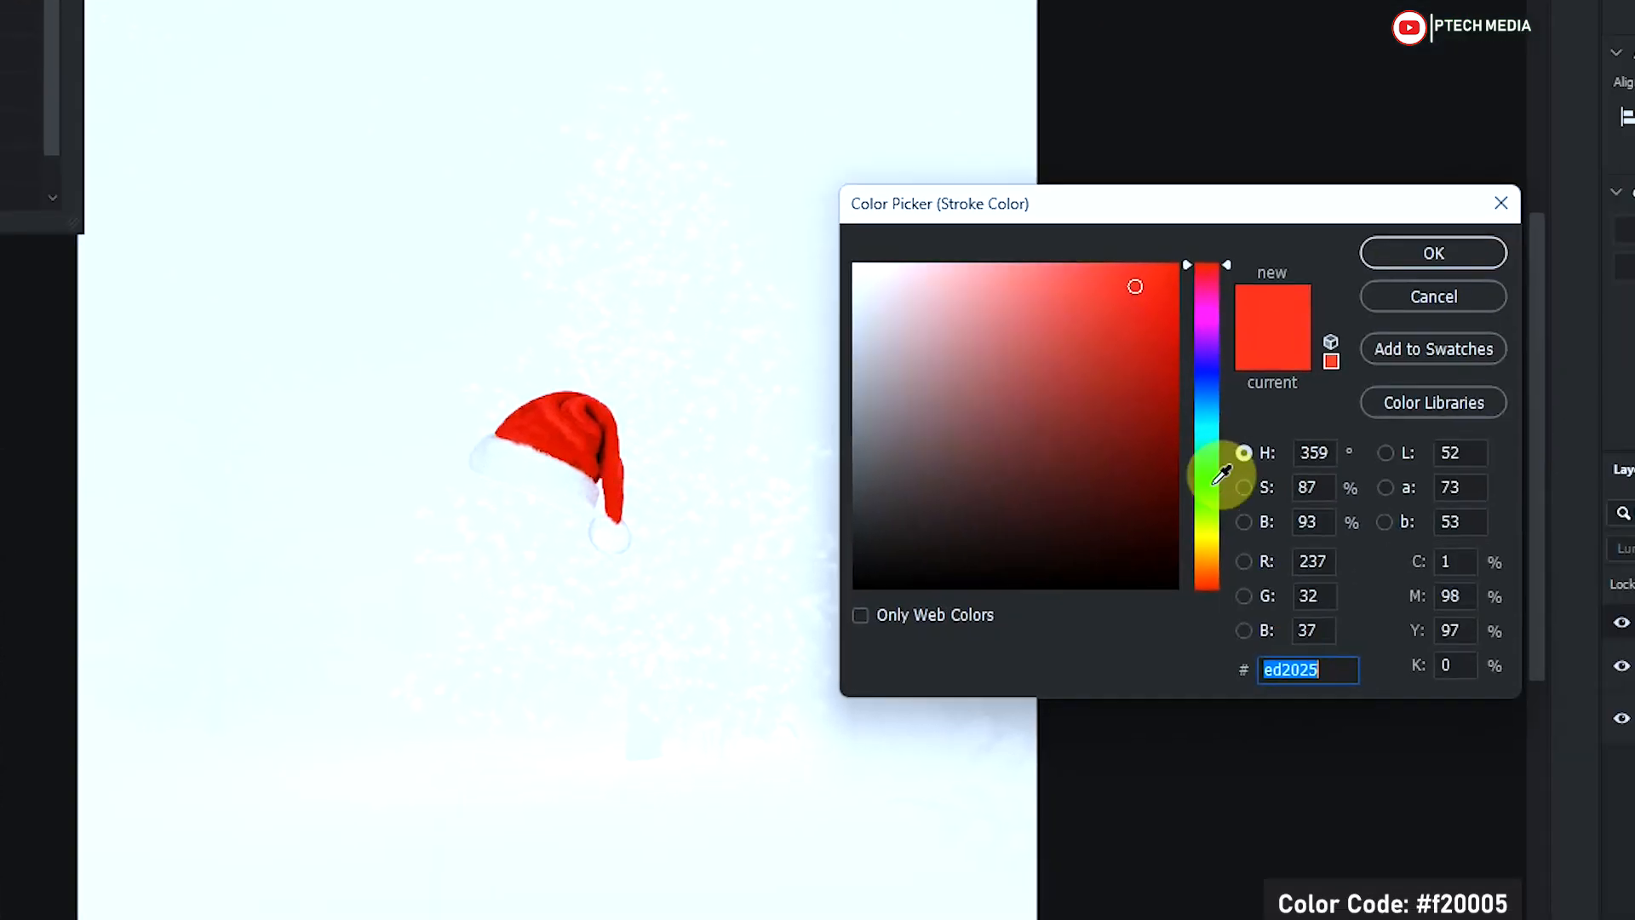
type("f20005")
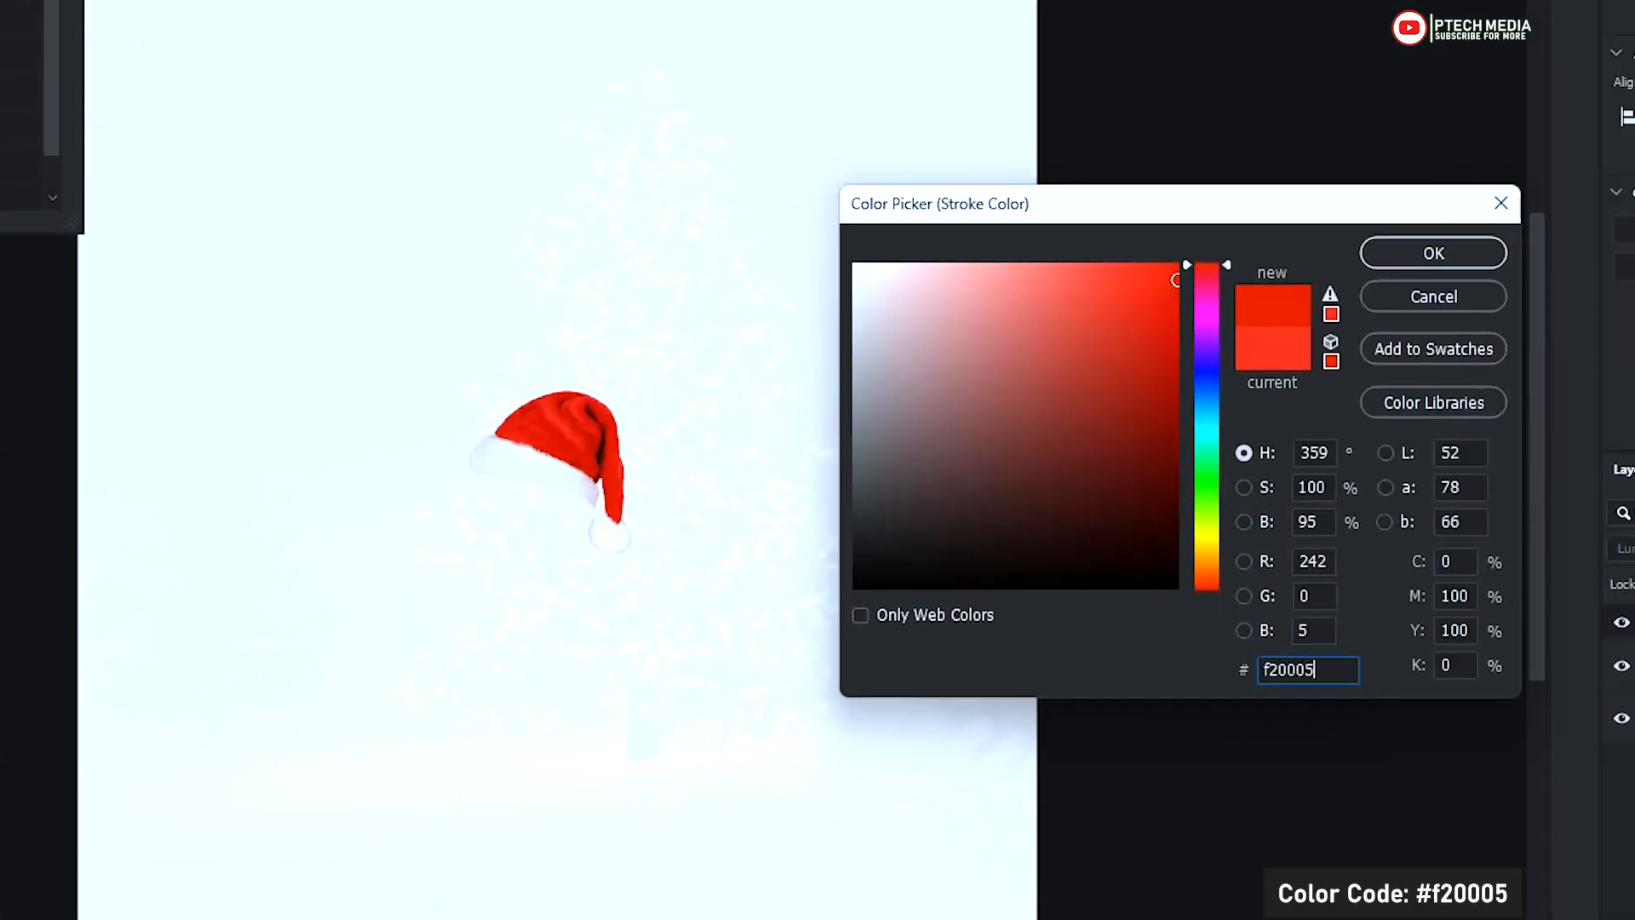
left_click(1453, 269)
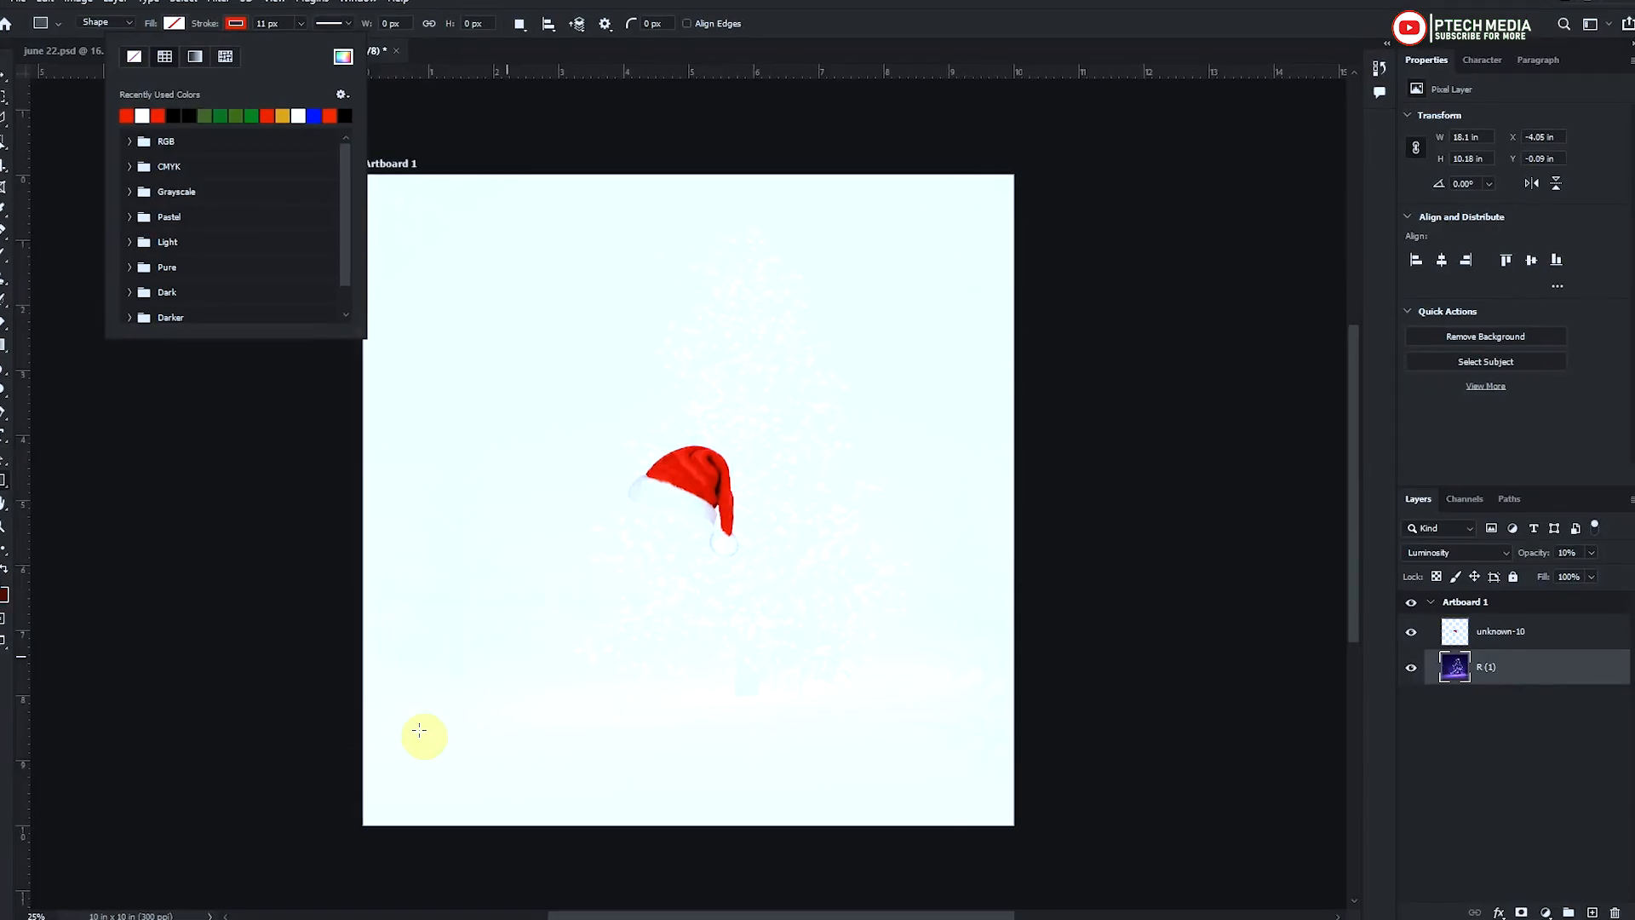
left_click_drag(364, 778, 1024, 806)
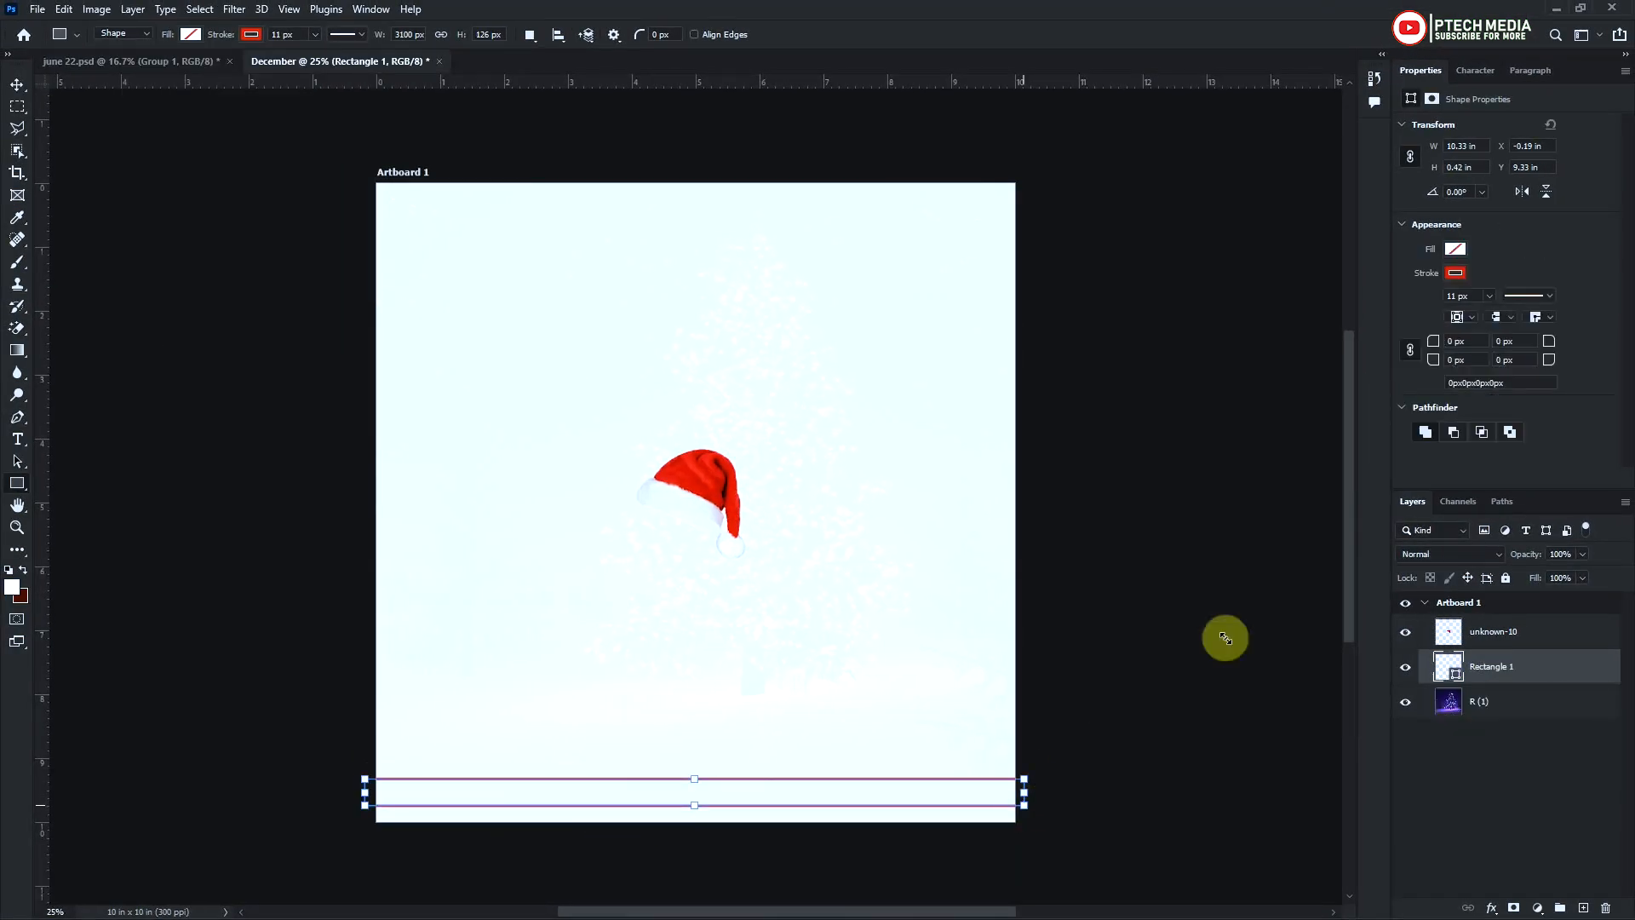
key("v")
Add a text layer reading "Welcome to" above the Santa hat, stacked over the unknown-10 layer
left_click(1494, 632)
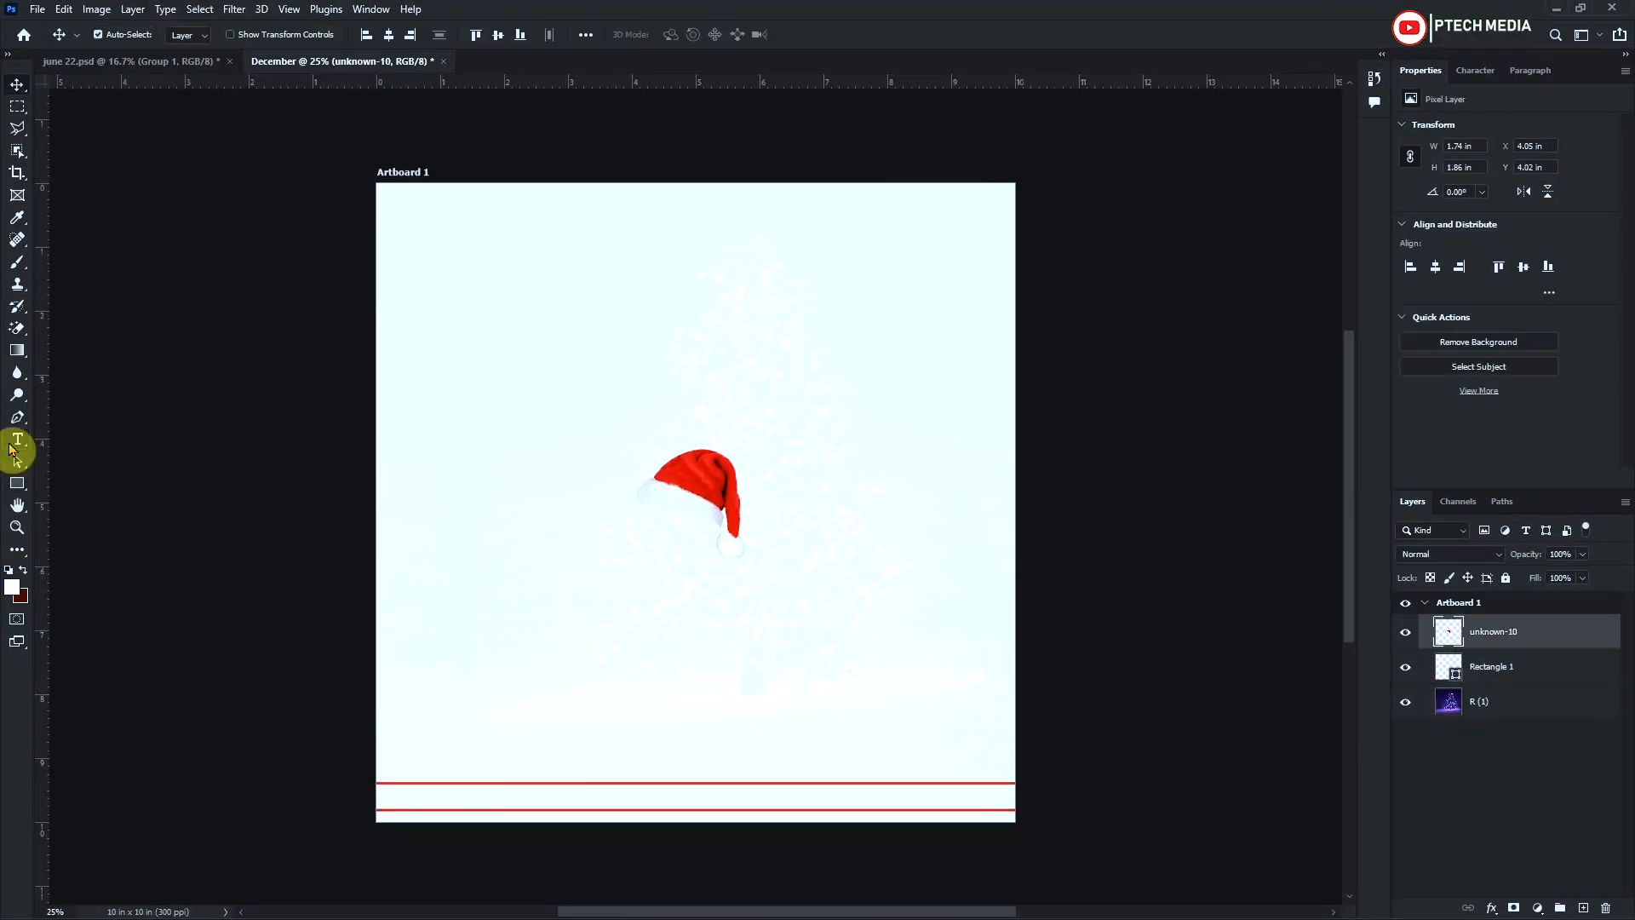
left_click(15, 442)
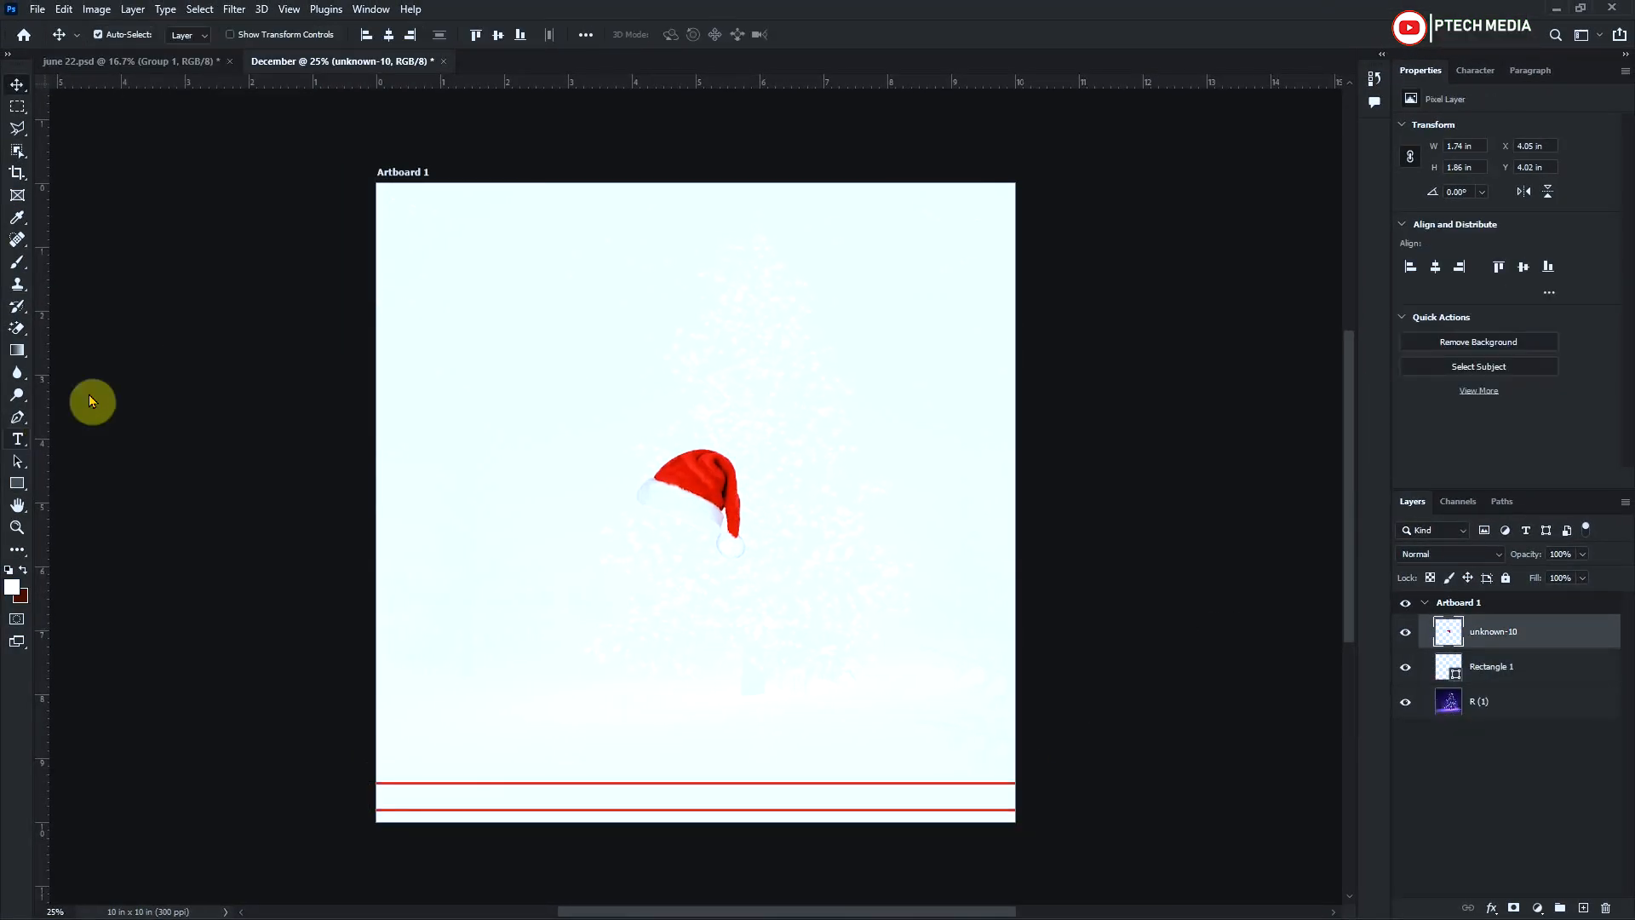
left_click(625, 404)
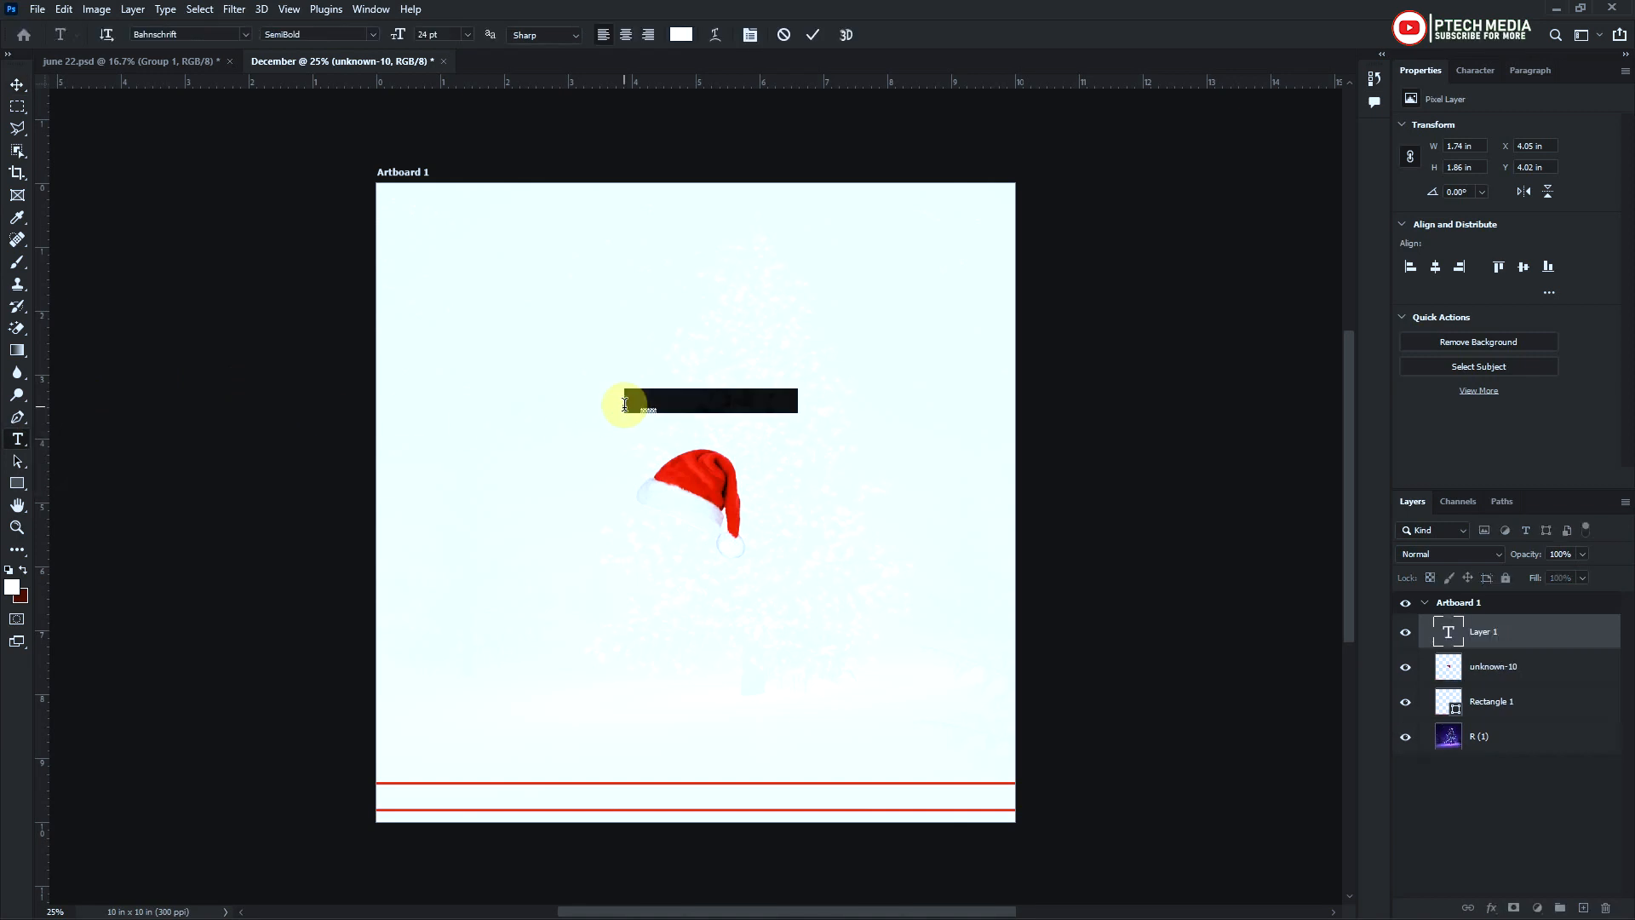
key("BackSpace")
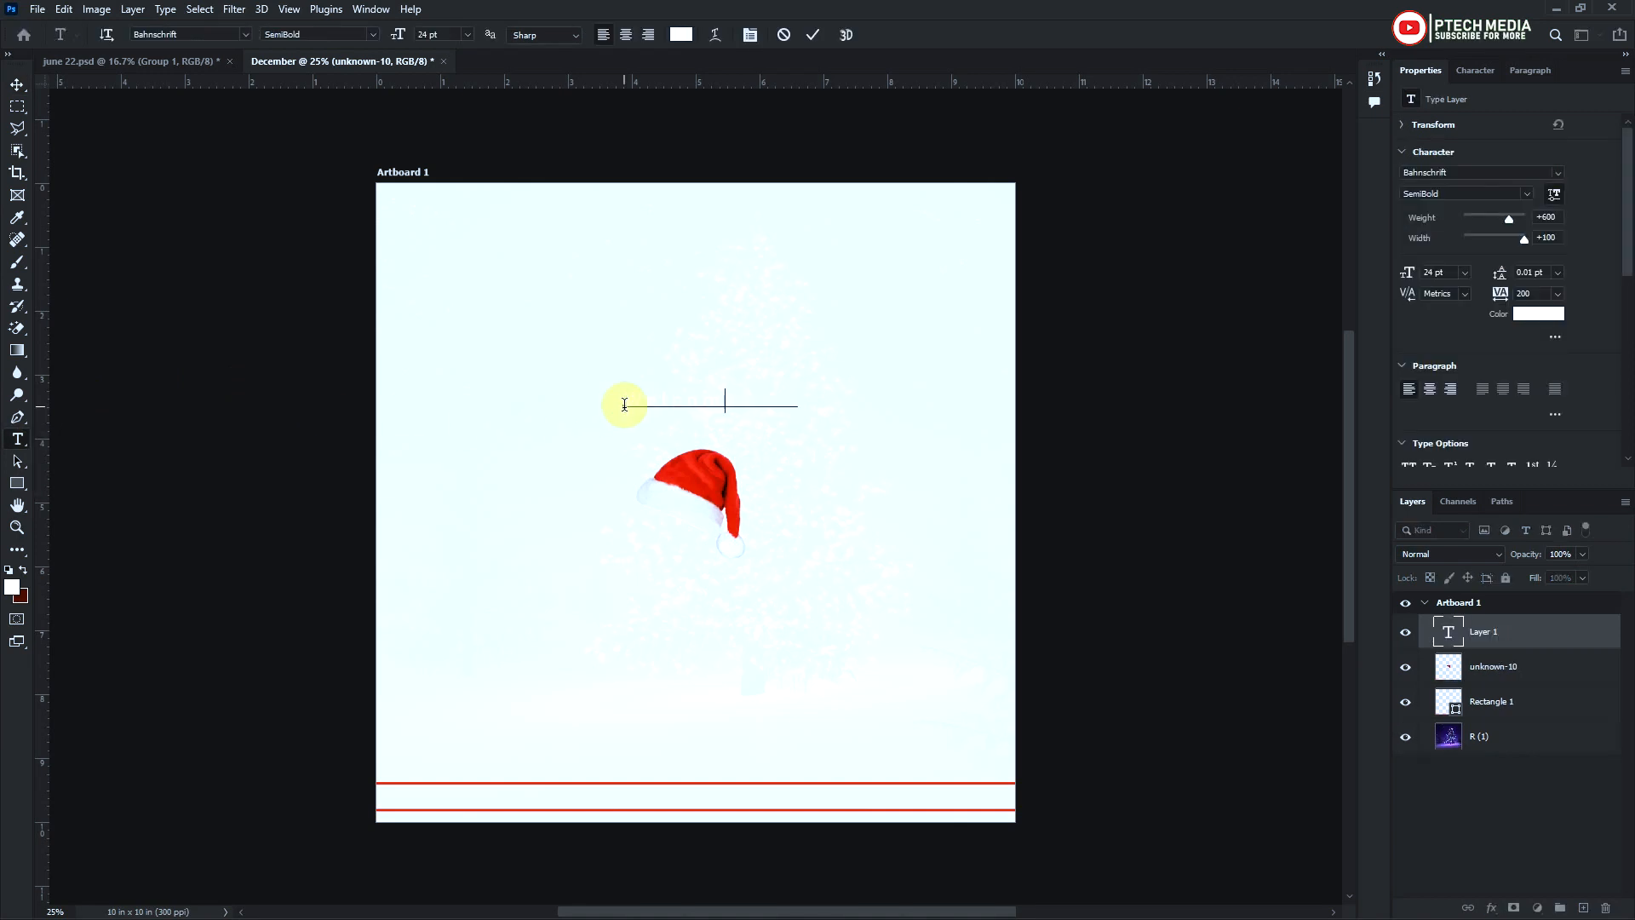
Set the "Welcome to" text's colour to #f20005 and its tracking to 0
left_click(1475, 69)
left_click(1546, 174)
type("f20005")
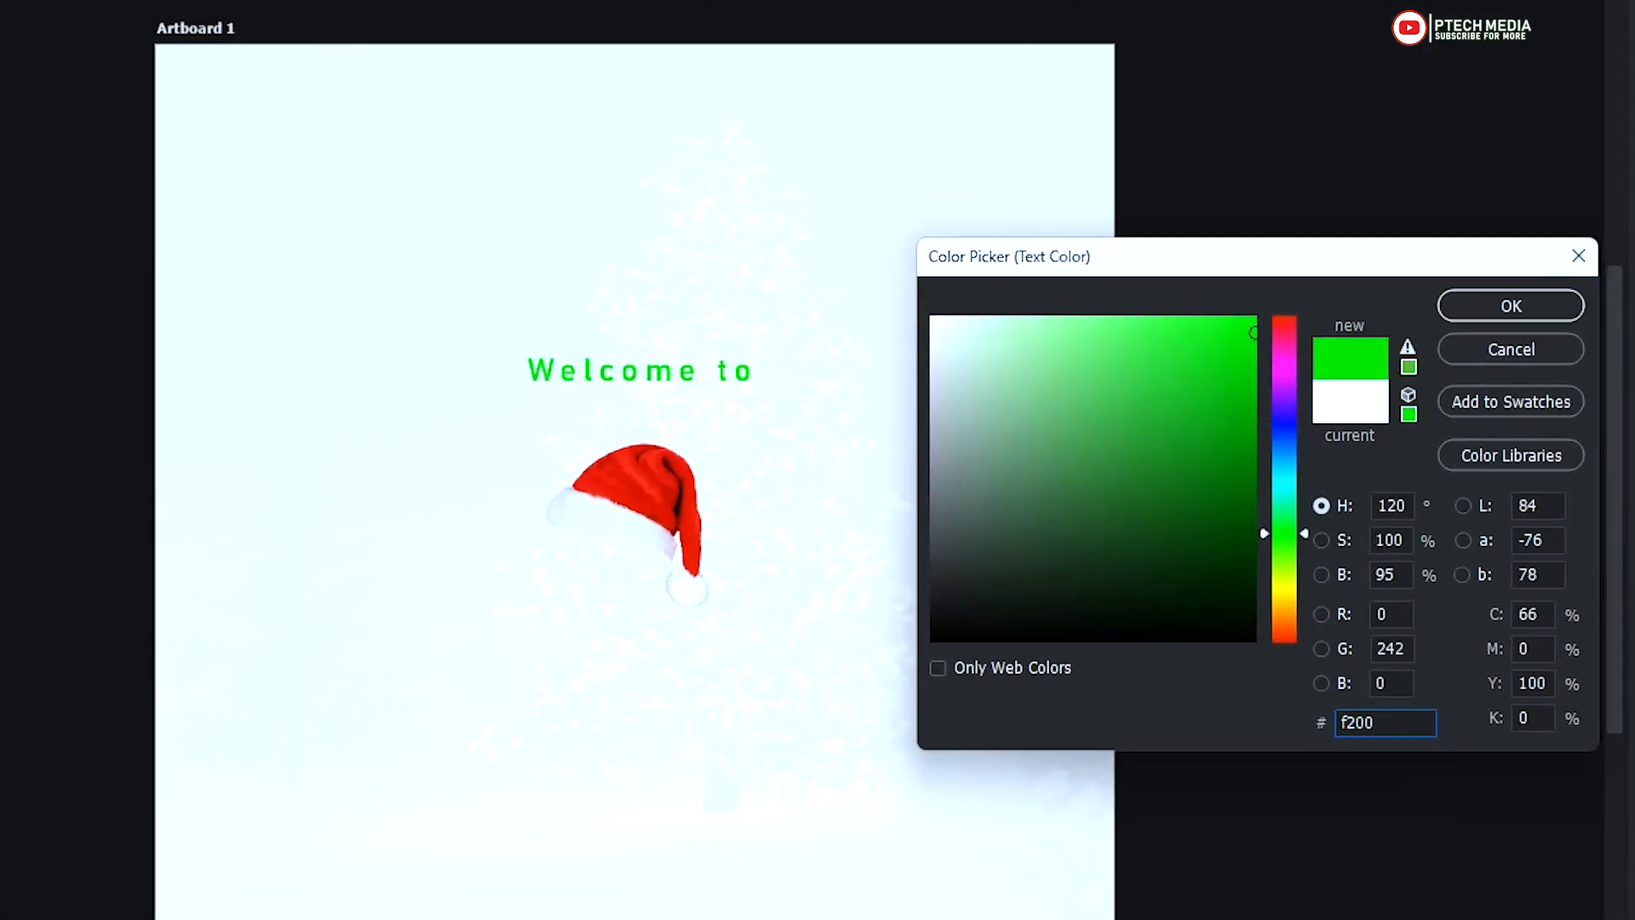
key("Return")
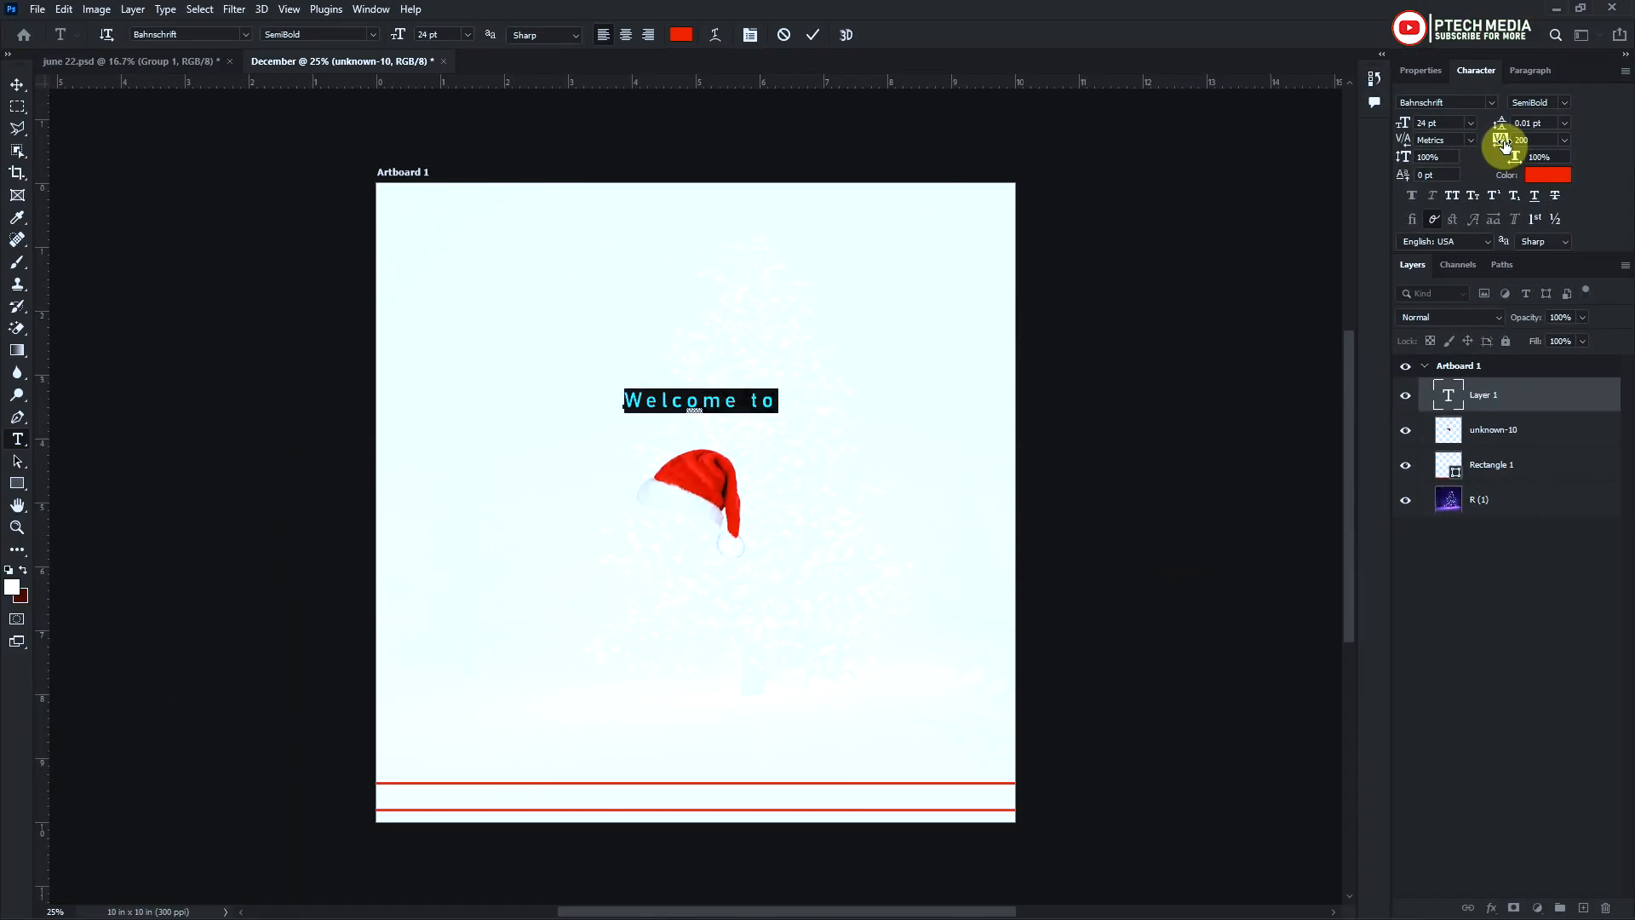
left_click(814, 34)
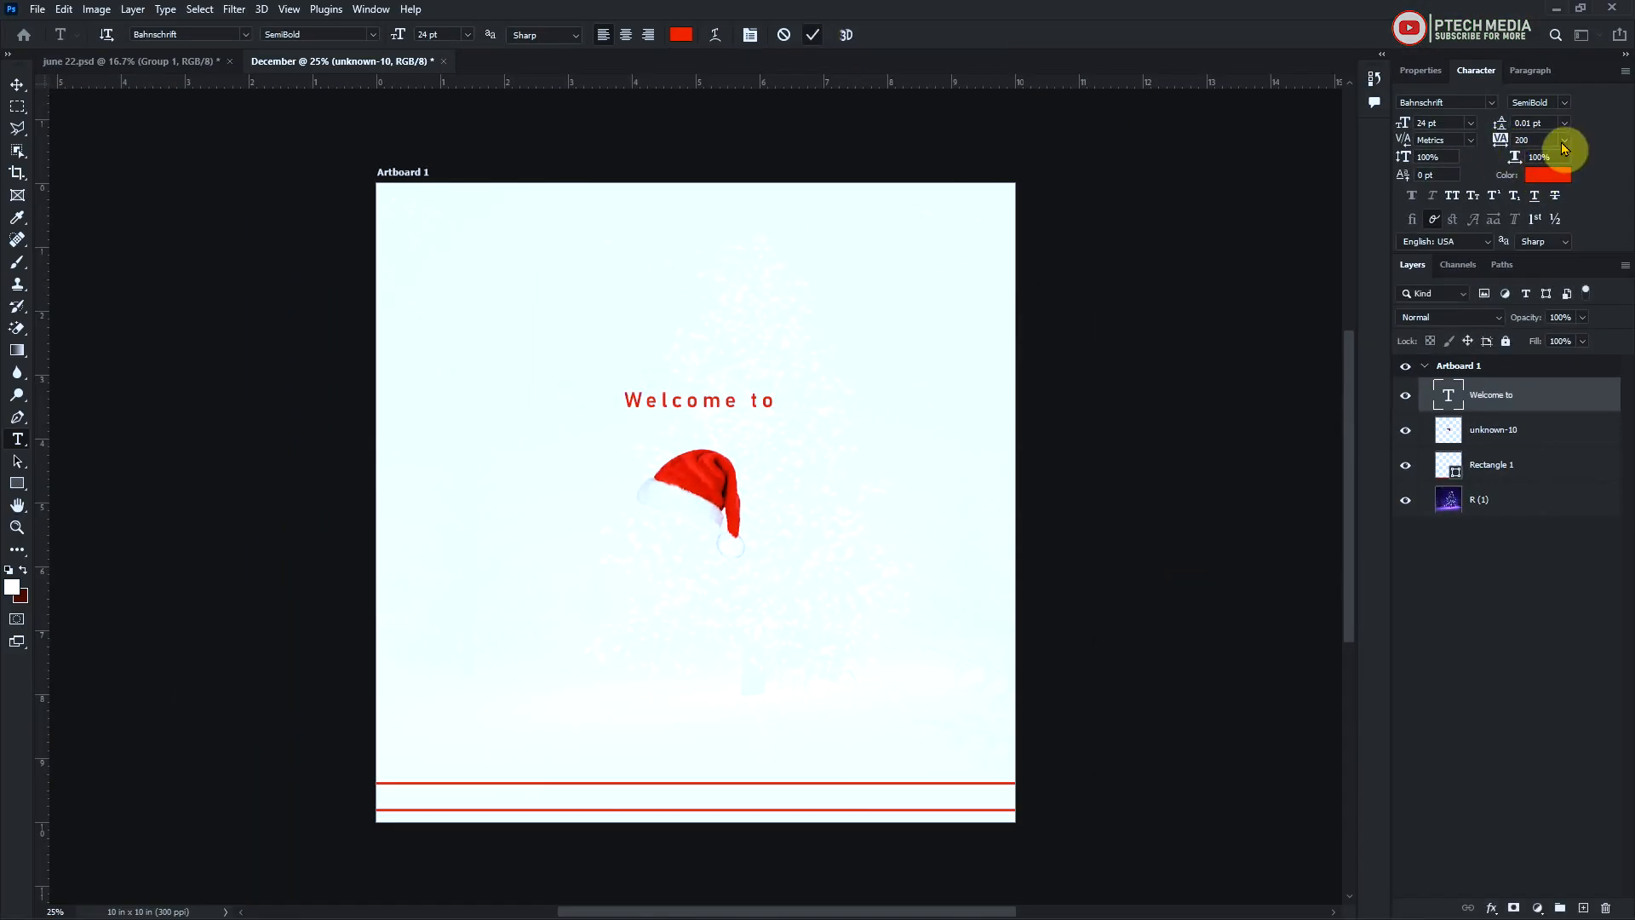
left_click(1565, 139)
left_click(1542, 244)
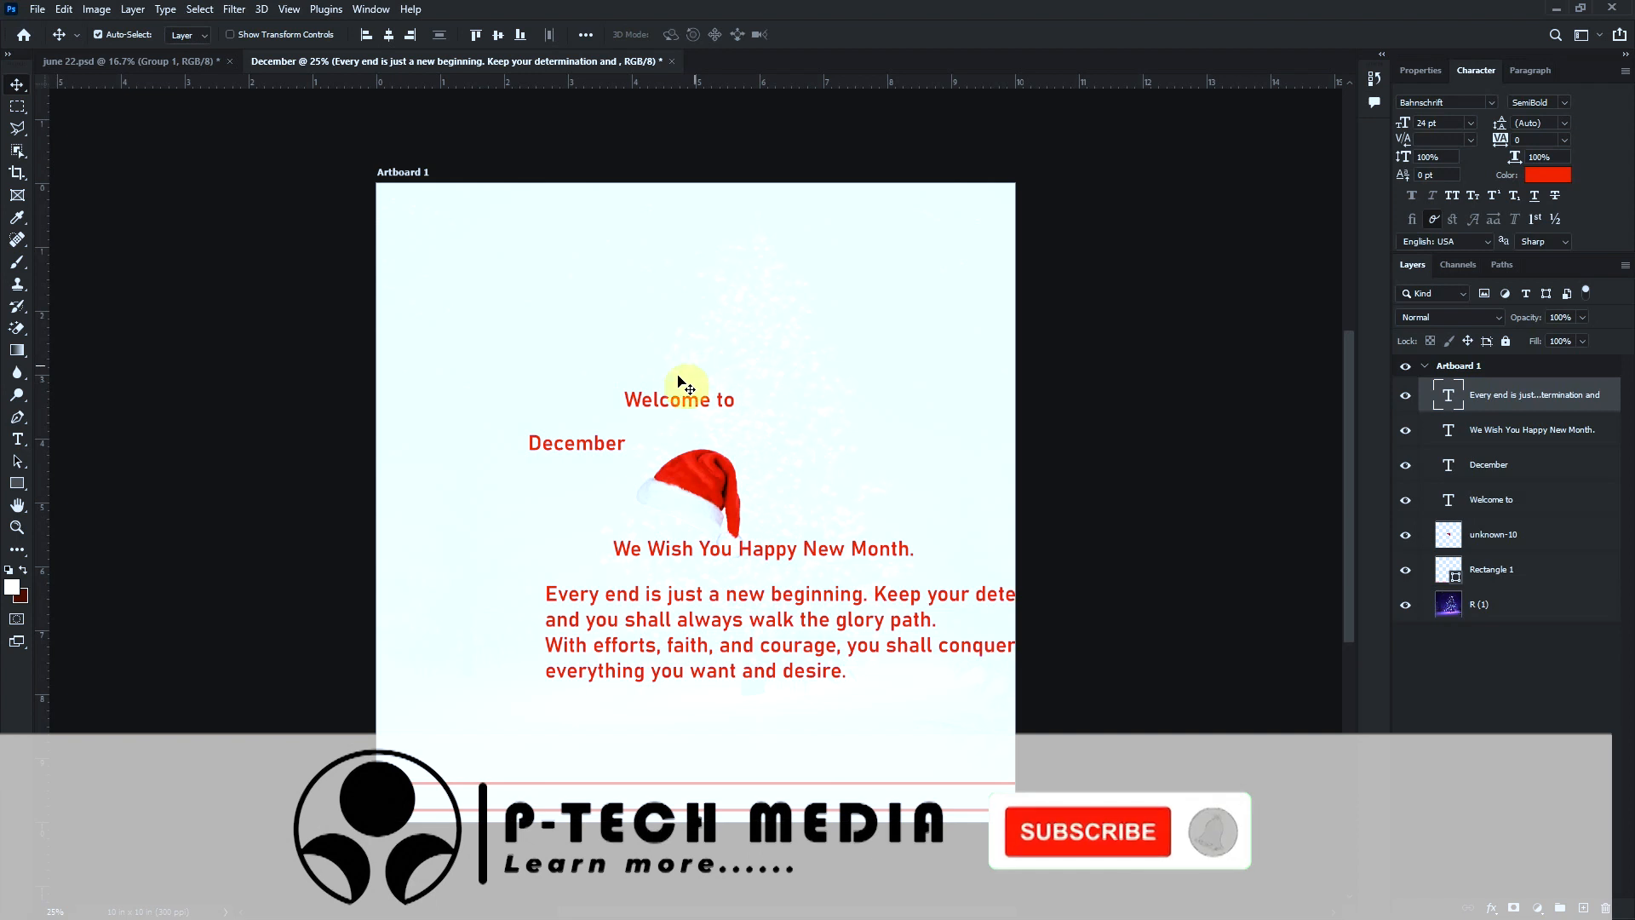
Centre the "Welcome to" and "December" texts horizontally on the artboard
left_click_drag(680, 397, 722, 404)
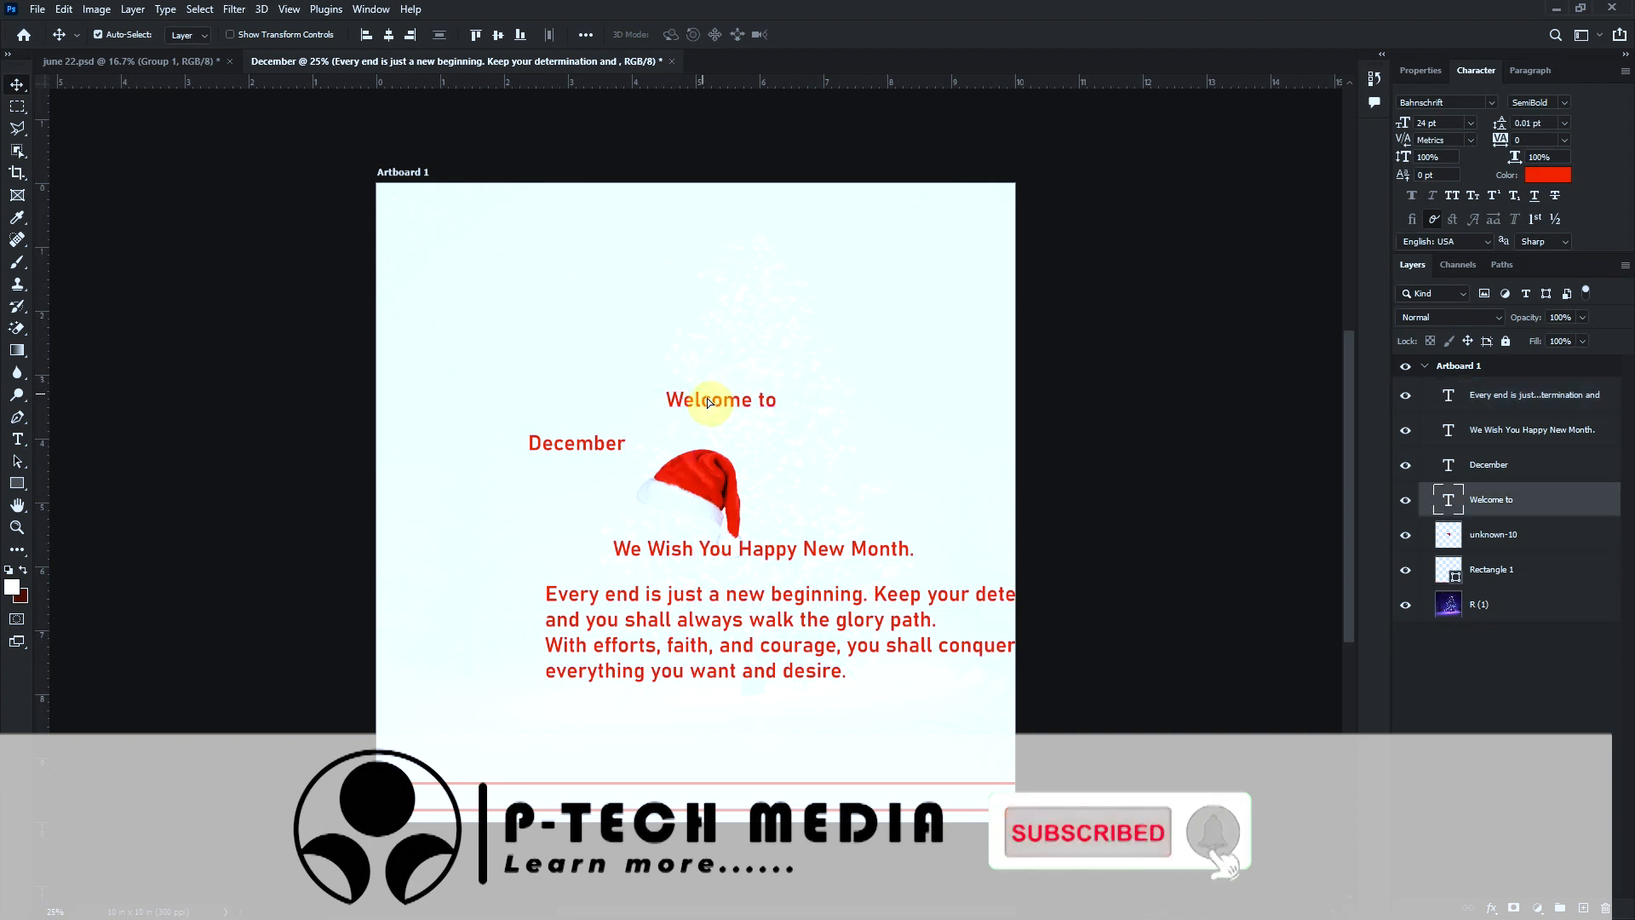
left_click(388, 34)
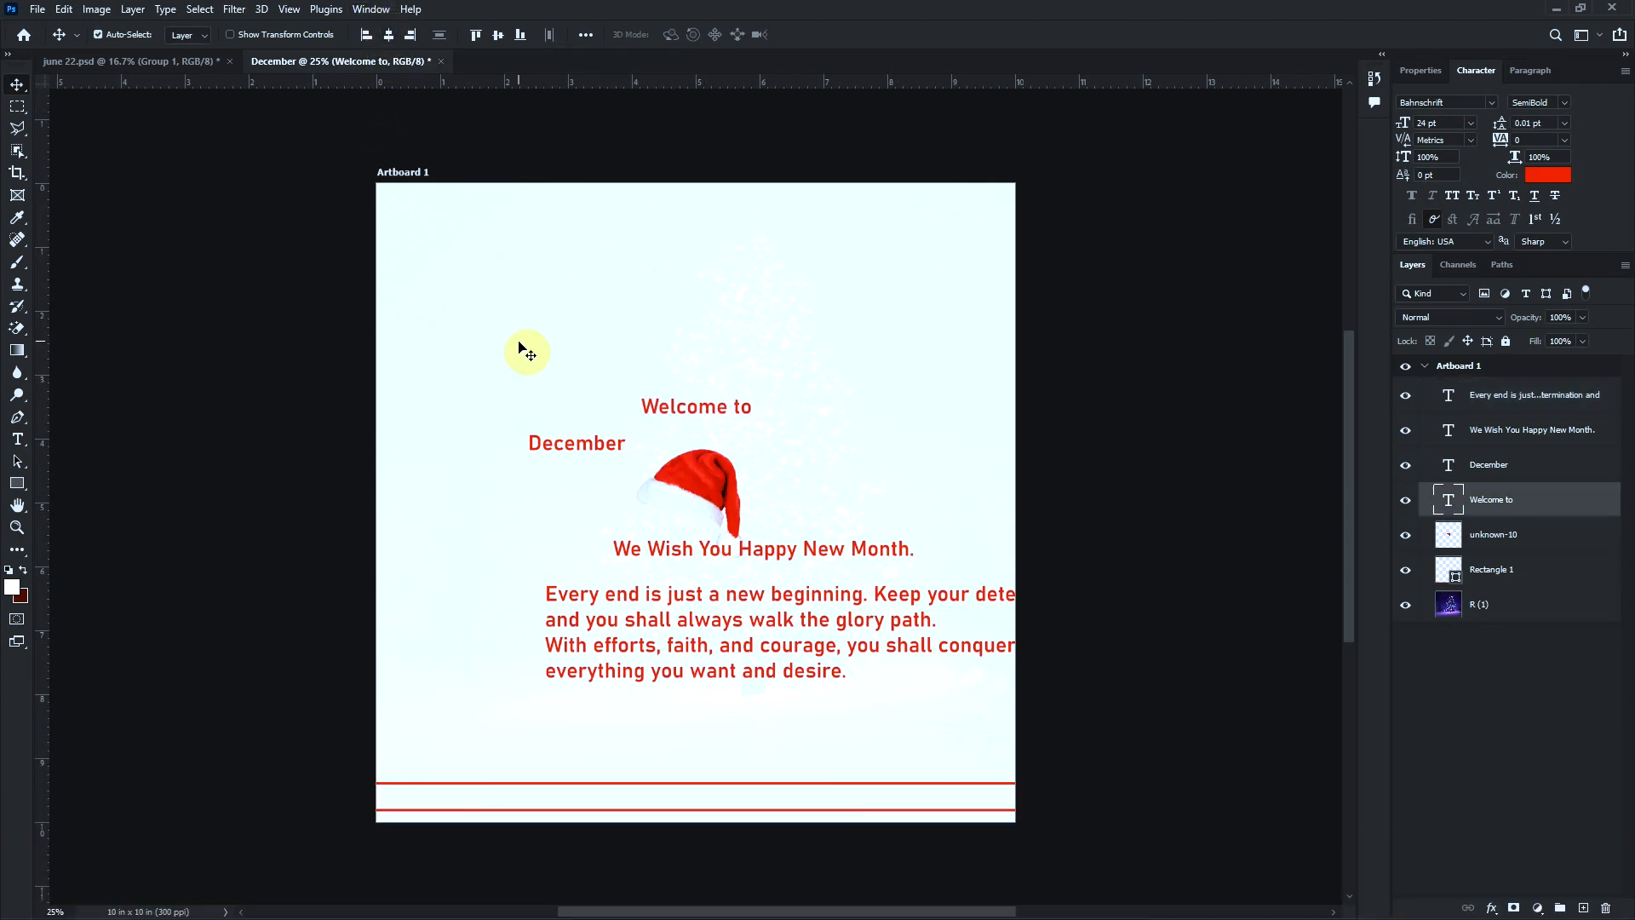
left_click(590, 448)
left_click(388, 35)
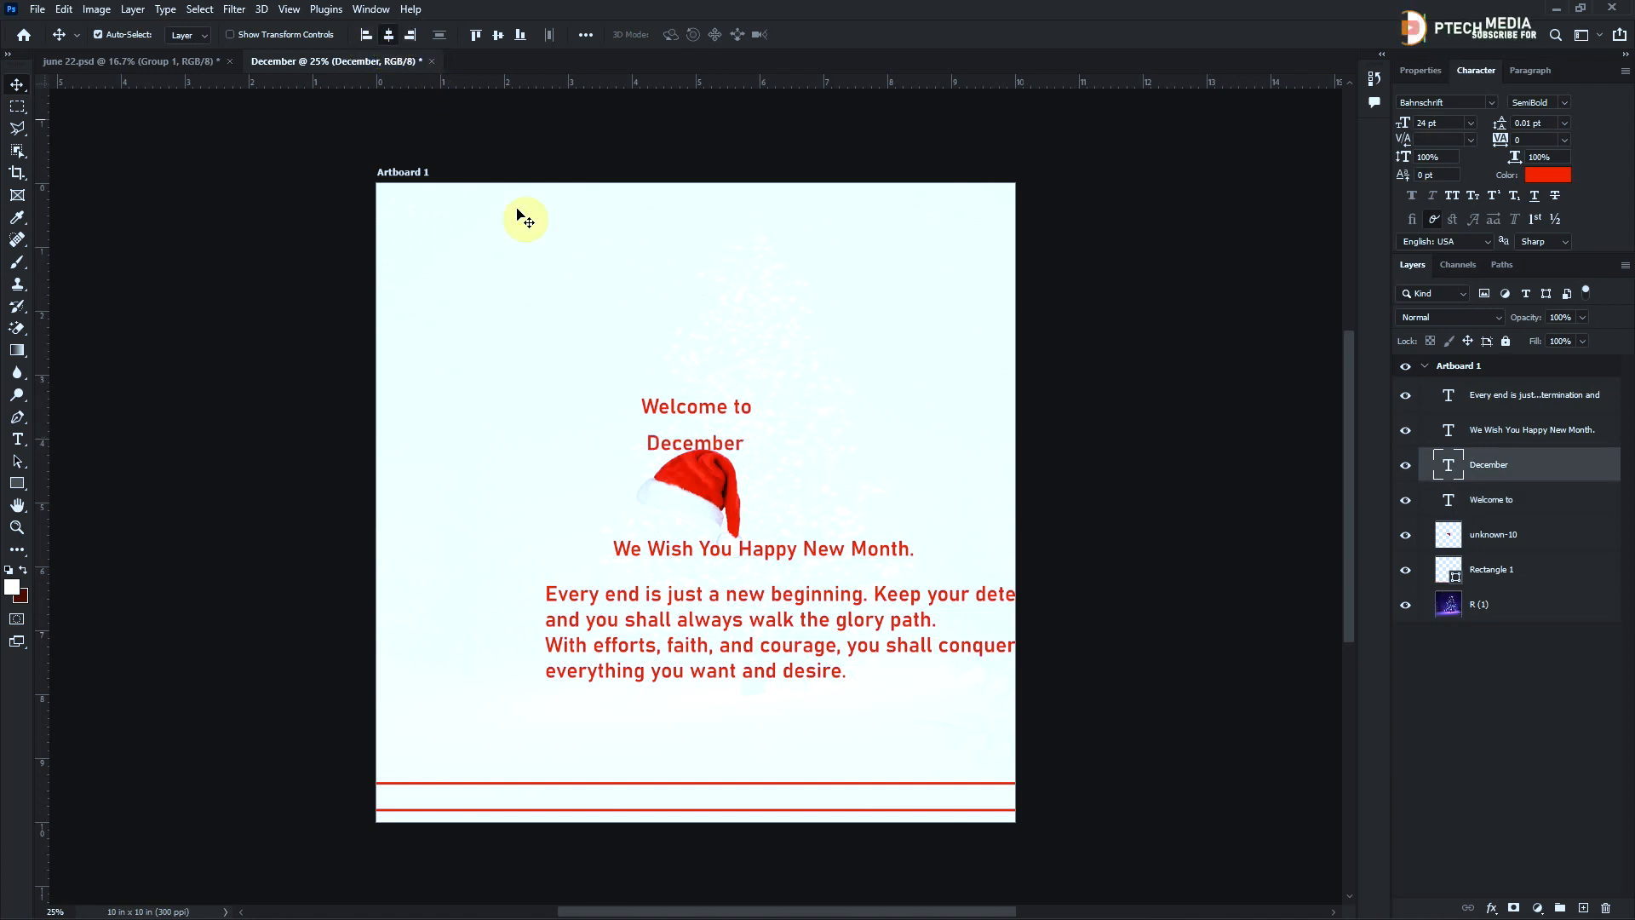
Hide the Santa hat layer and set the "December" text to the Christmas Time Star font at 130 pt
left_click(1407, 543)
left_click(1462, 102)
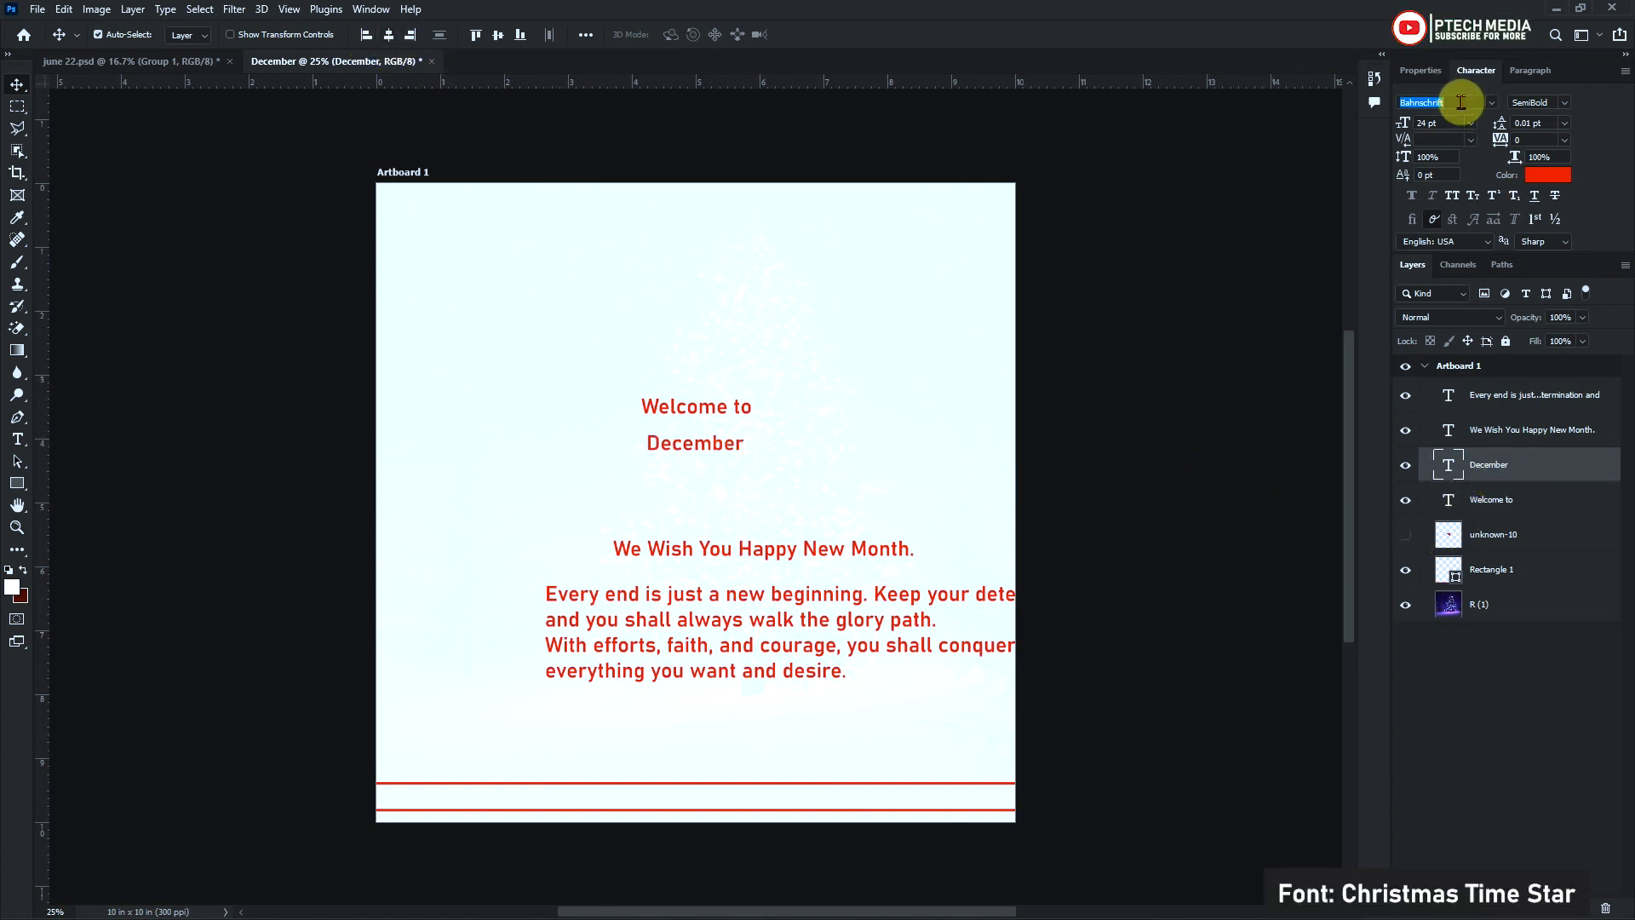
type("Christmas Time S...")
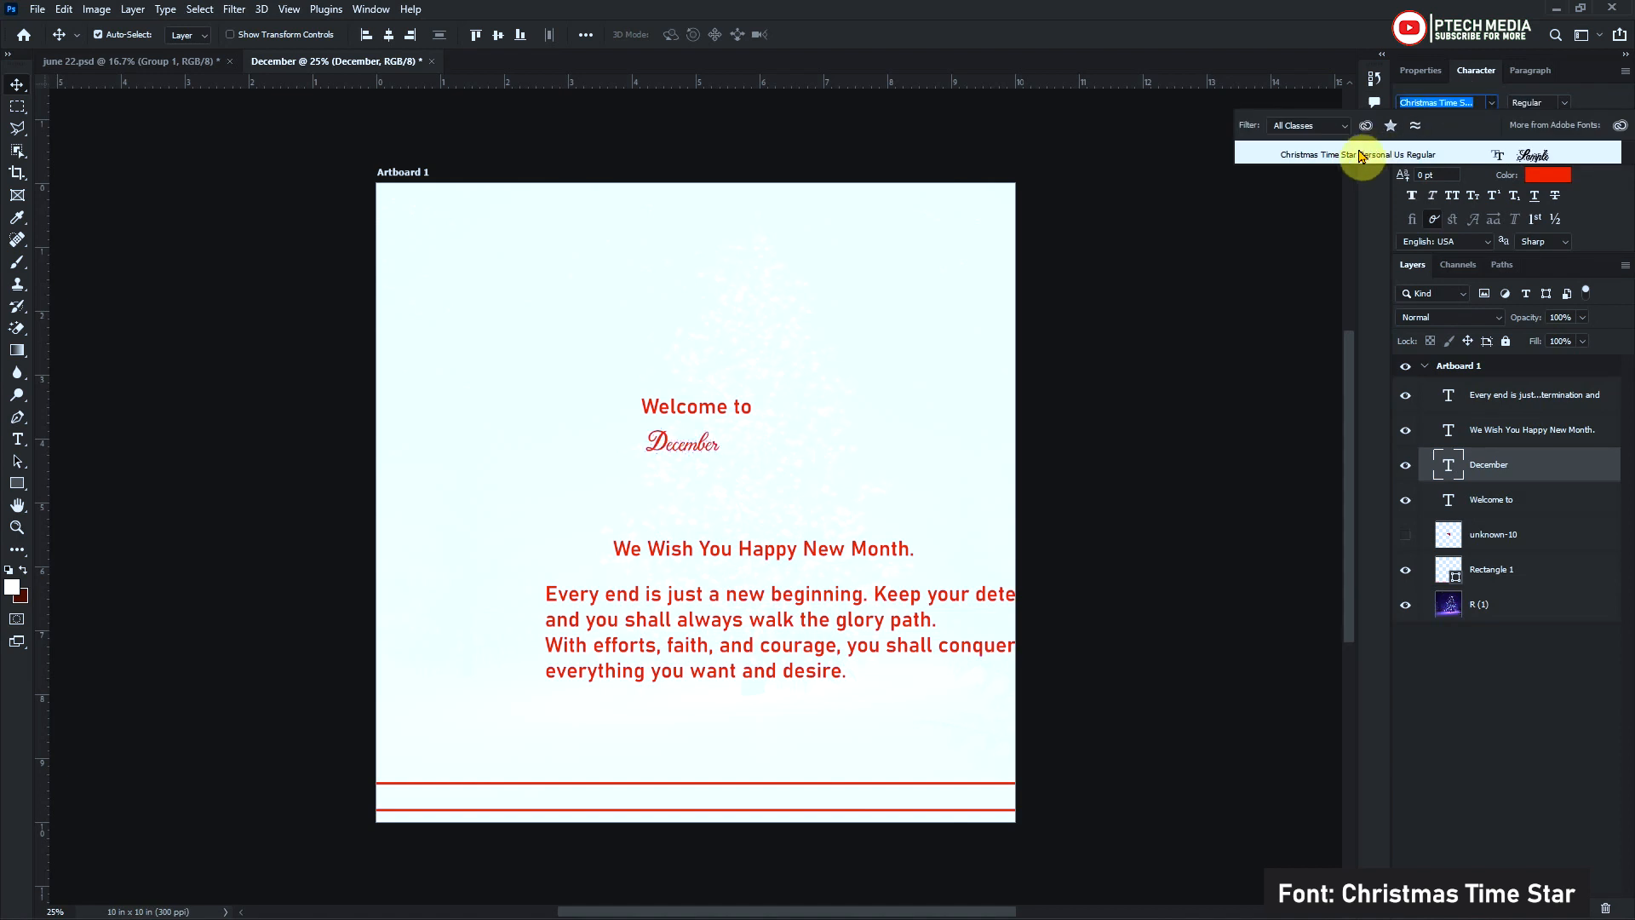
left_click(1362, 156)
left_click(1460, 123)
type("130")
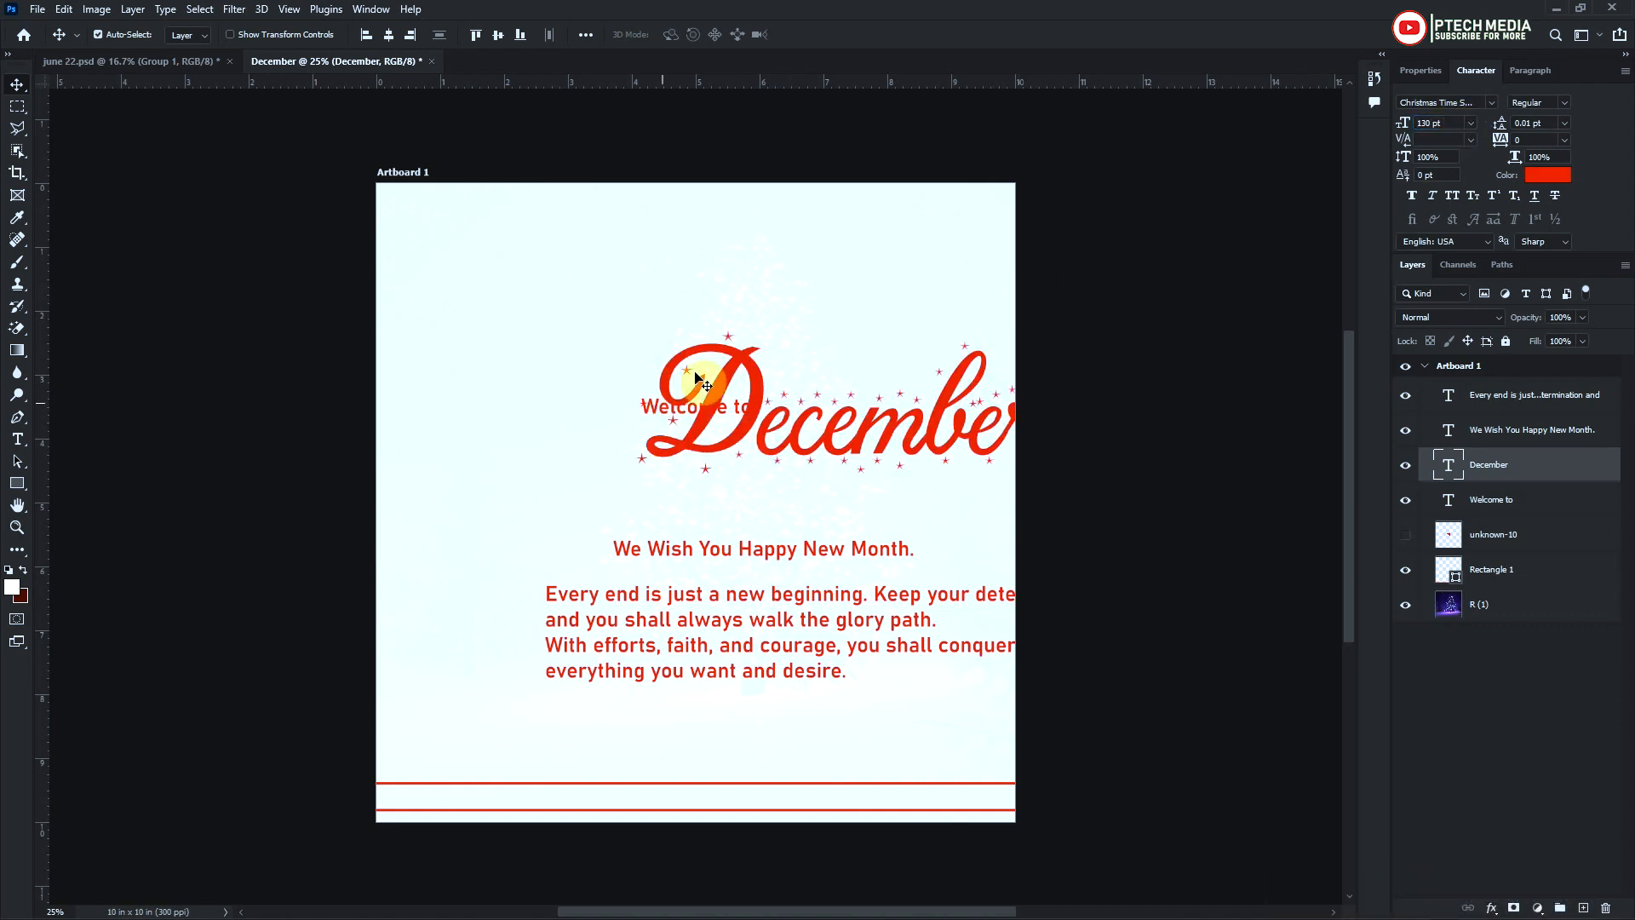
Arrange the centred "December" title around "Welcome to", with the message paragraph directly beneath it and the "We Wish You Happy New Month." line lowest
left_click(389, 38)
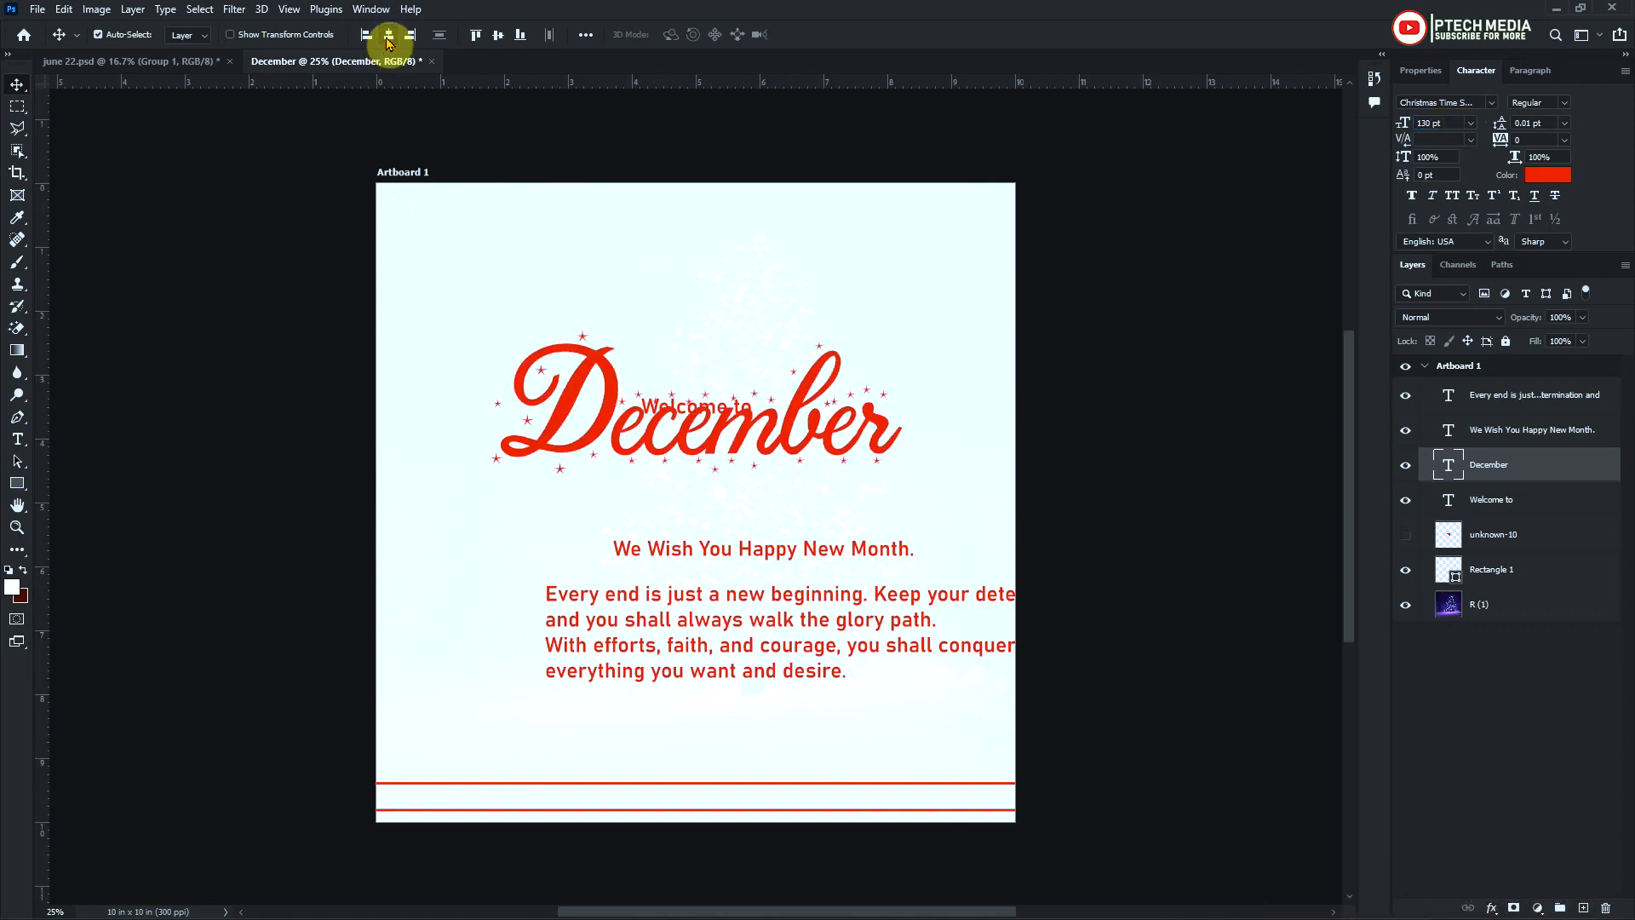
left_click(499, 35)
left_click_drag(603, 501, 694, 464)
left_click_drag(785, 555, 707, 716)
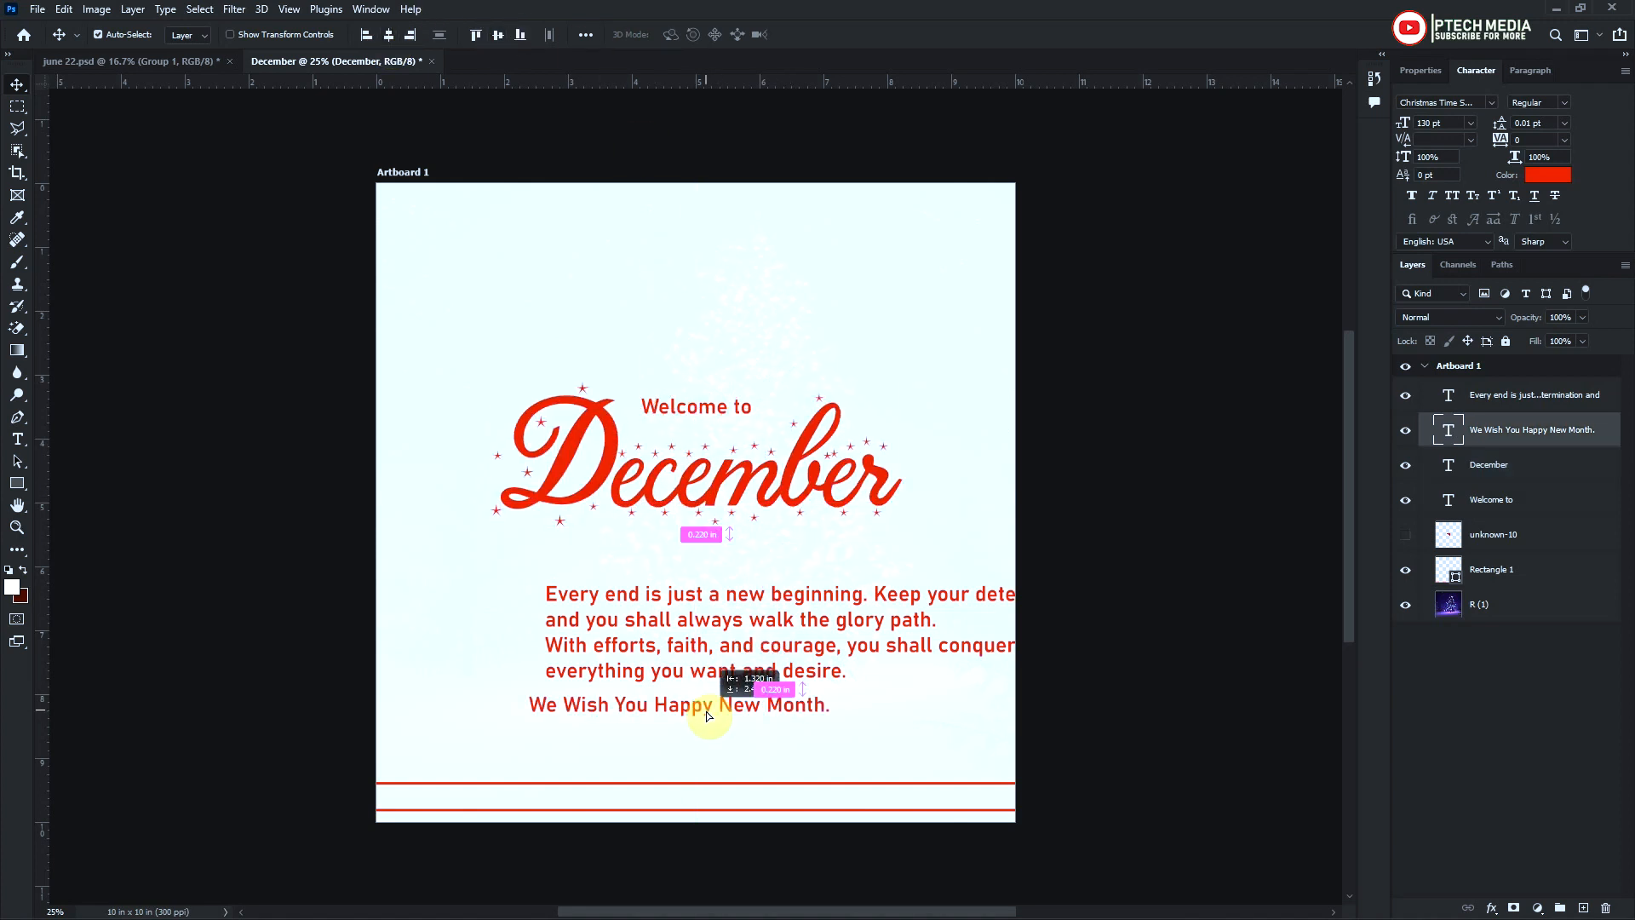
left_click_drag(682, 606, 627, 560)
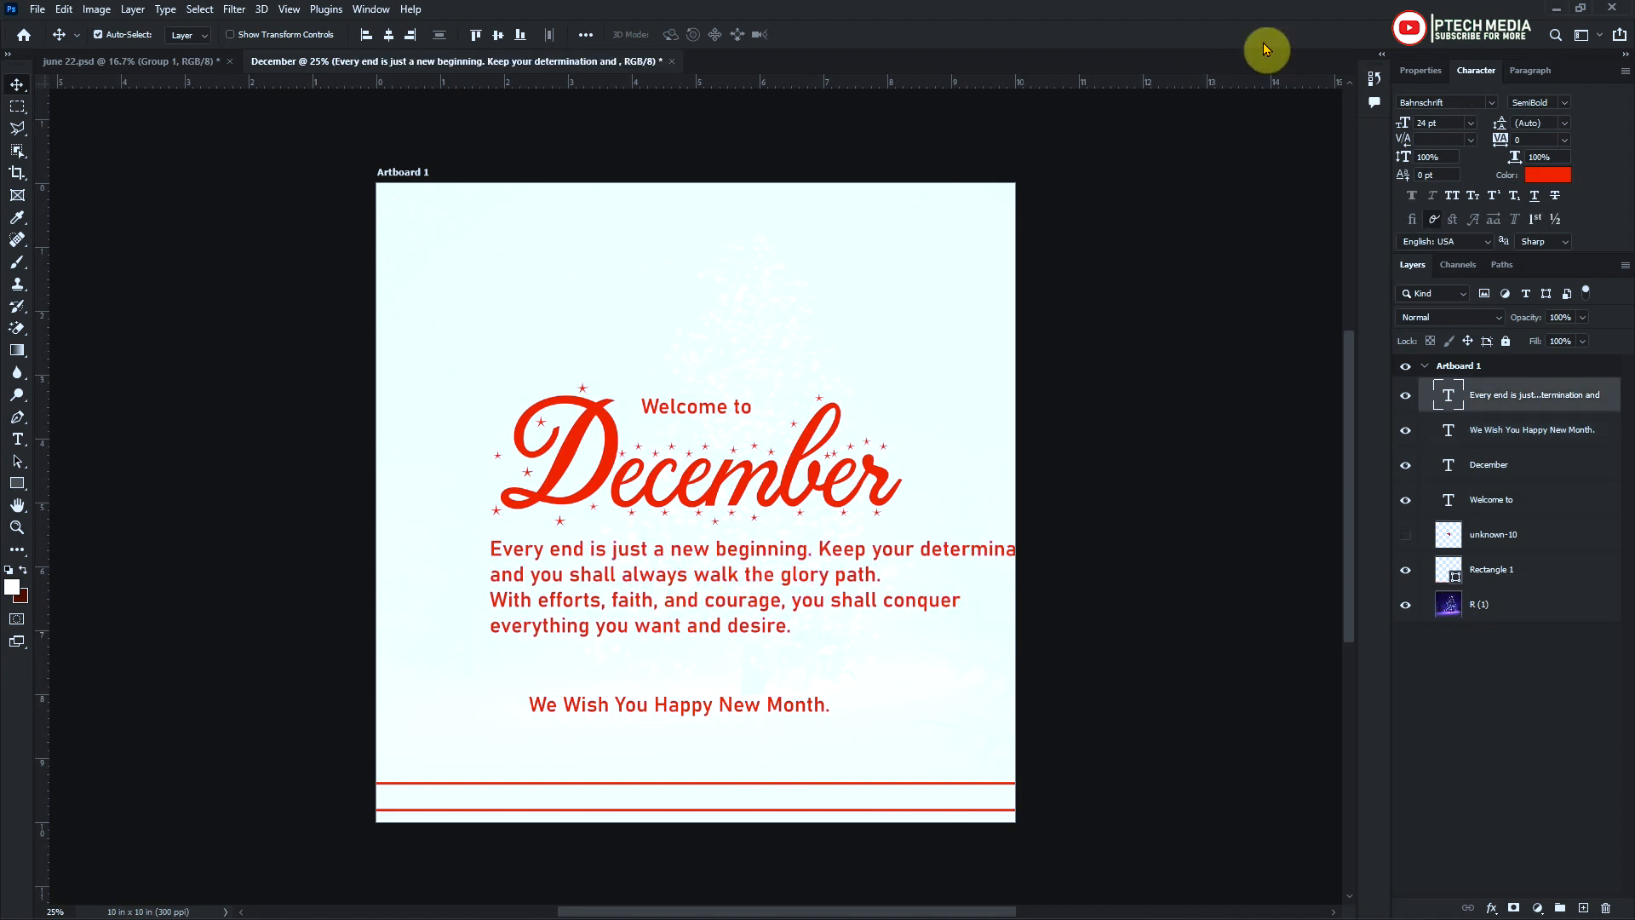
Centre-align the message paragraph's lines and set its font size to 14 pt
left_click(1529, 70)
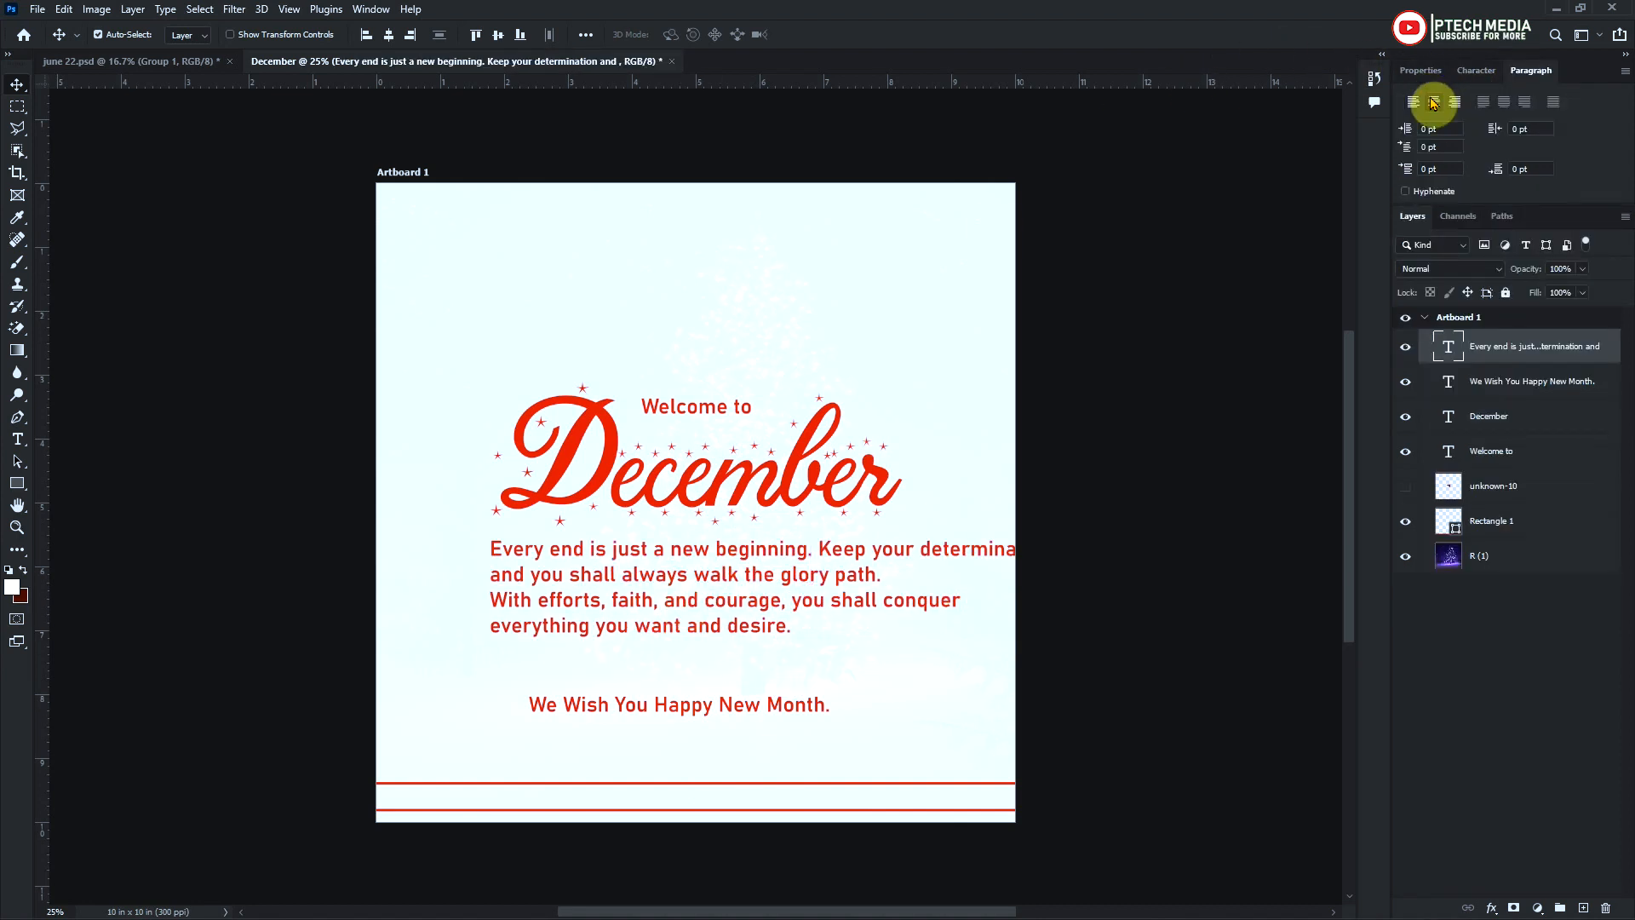
left_click(1433, 102)
left_click(1476, 70)
left_click(1469, 123)
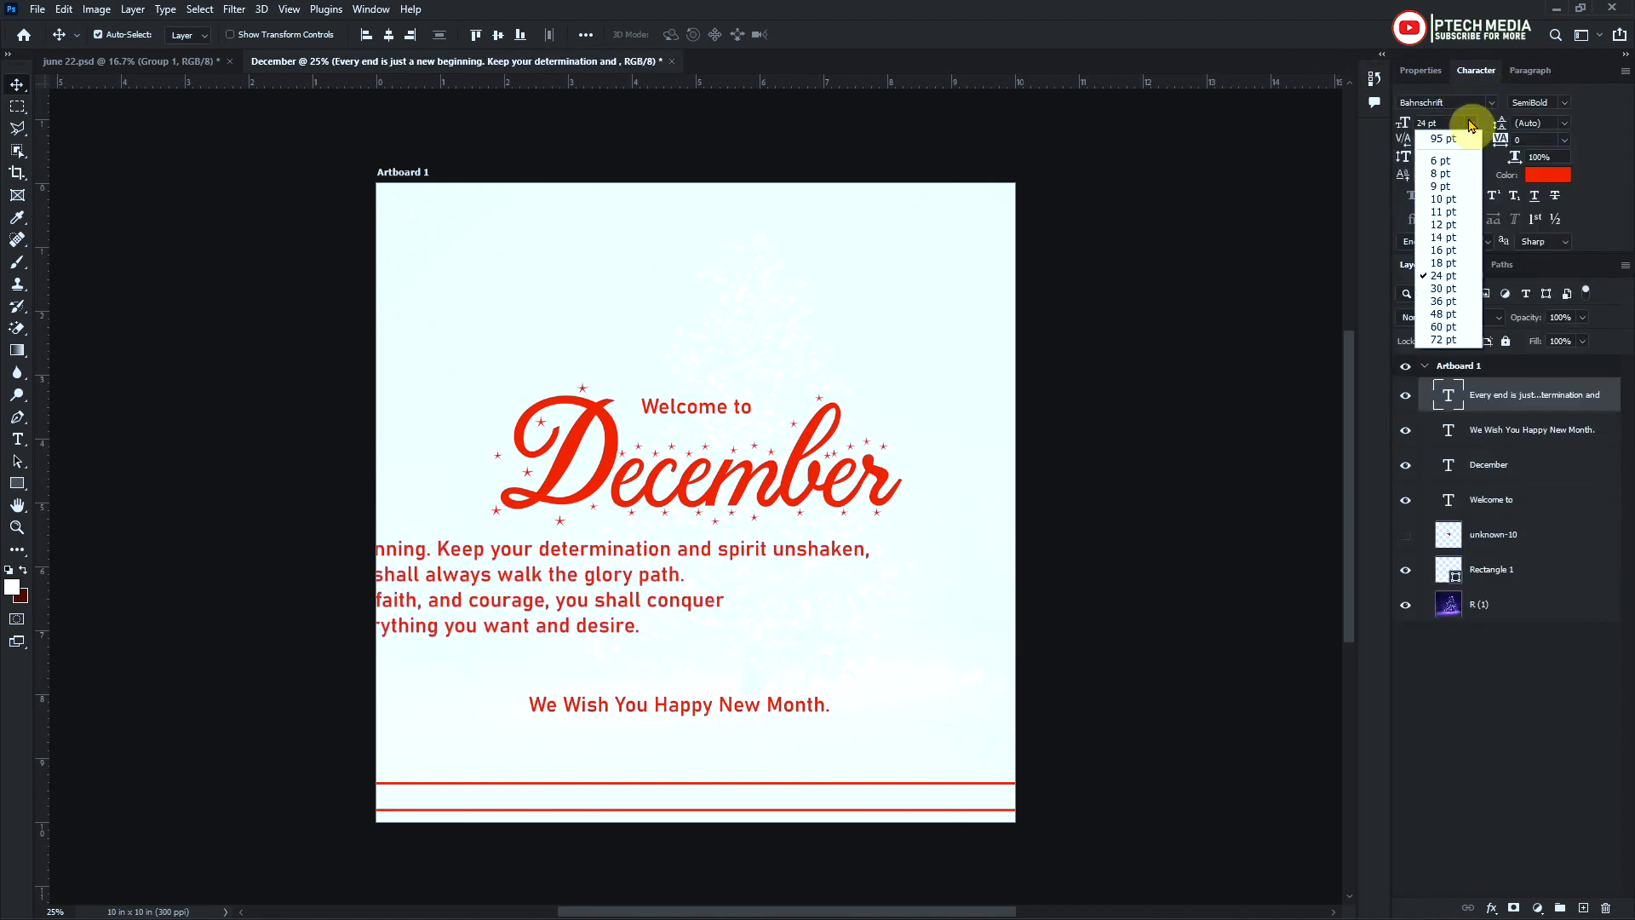
left_click(1444, 237)
Position the message paragraph just below "December", centred horizontally on the artboard
left_click_drag(506, 569, 693, 549)
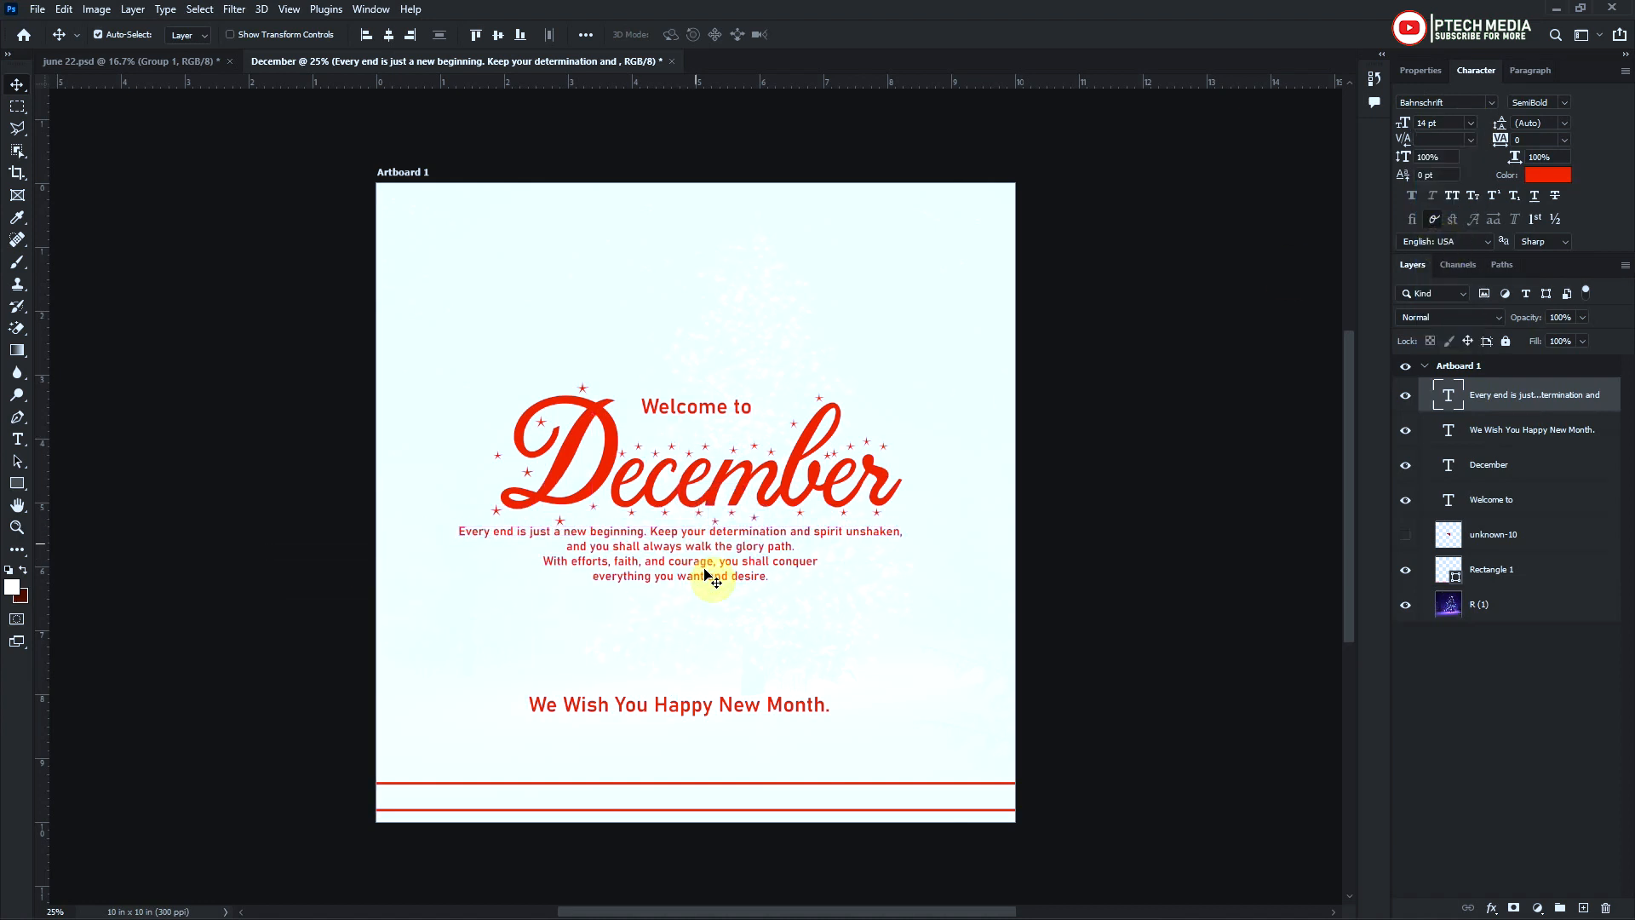
left_click(392, 34)
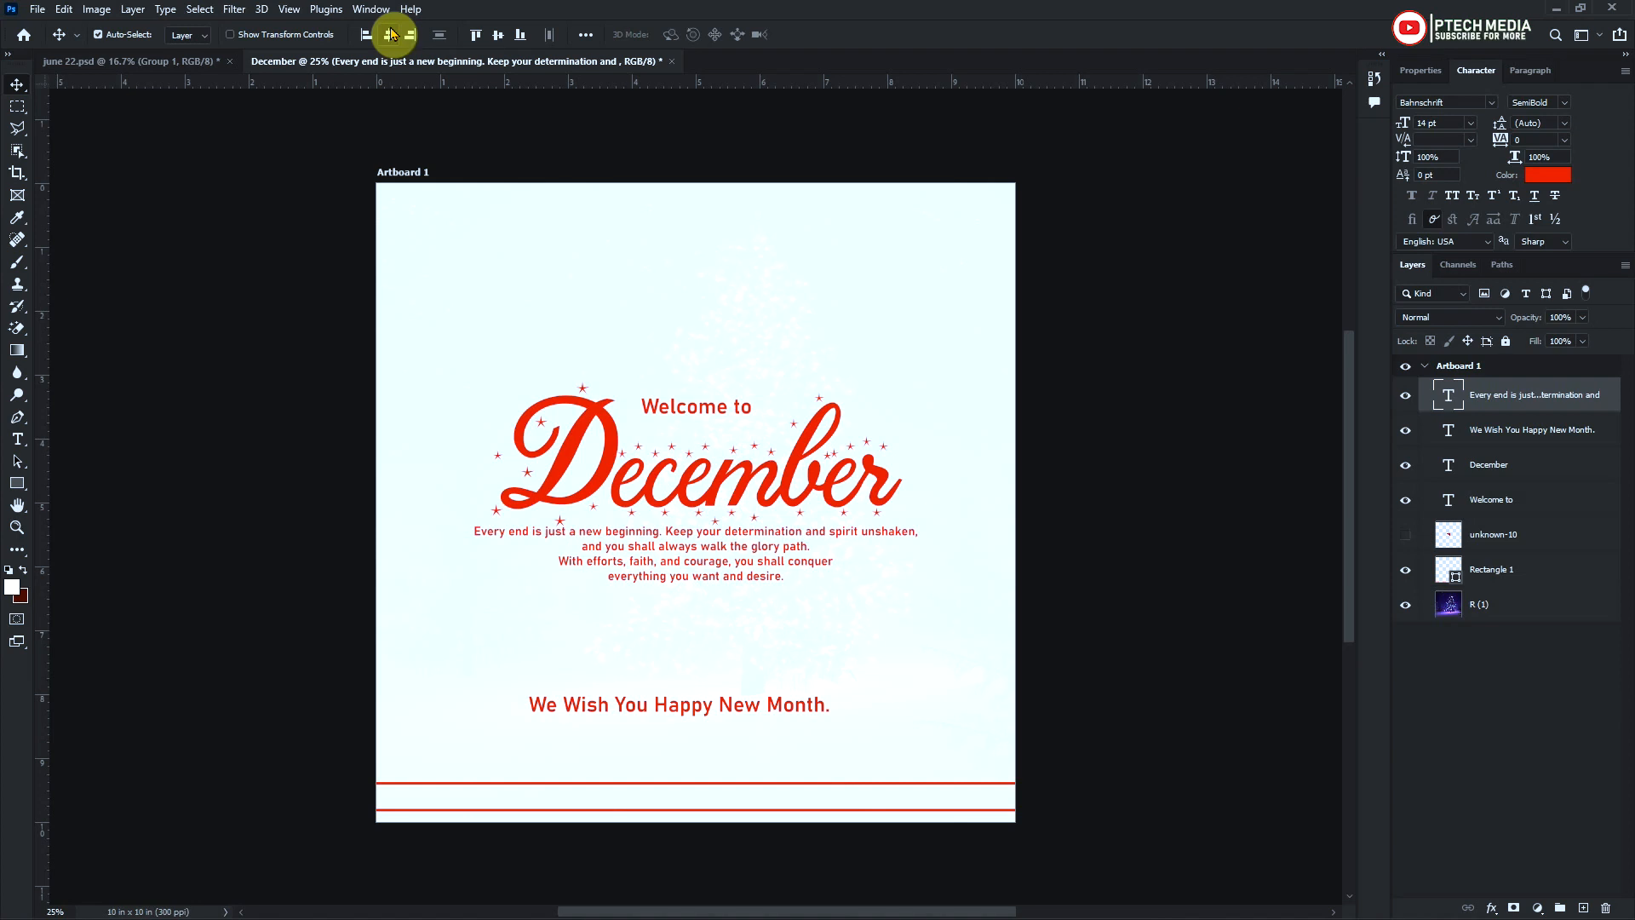
key("shift+Down")
key("shift+Down")
key("shift+Down")
Set the "We Wish You Happy New Month." line to 18 pt and place it centred just below the message paragraph
left_click_drag(789, 682, 805, 597)
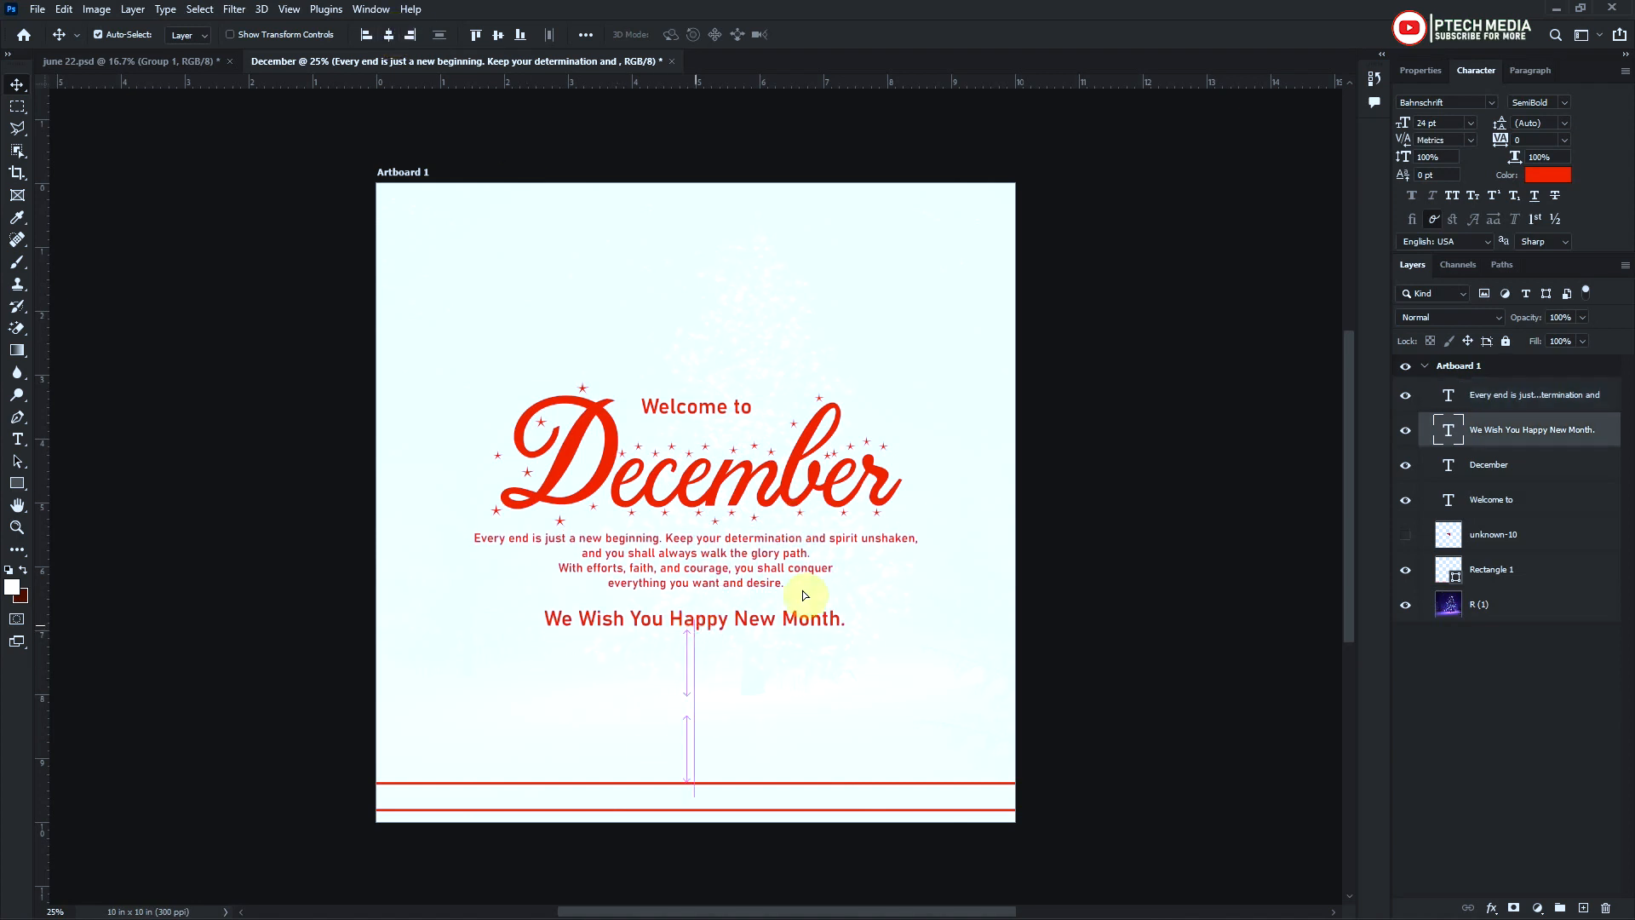
left_click(1471, 123)
left_click(1438, 258)
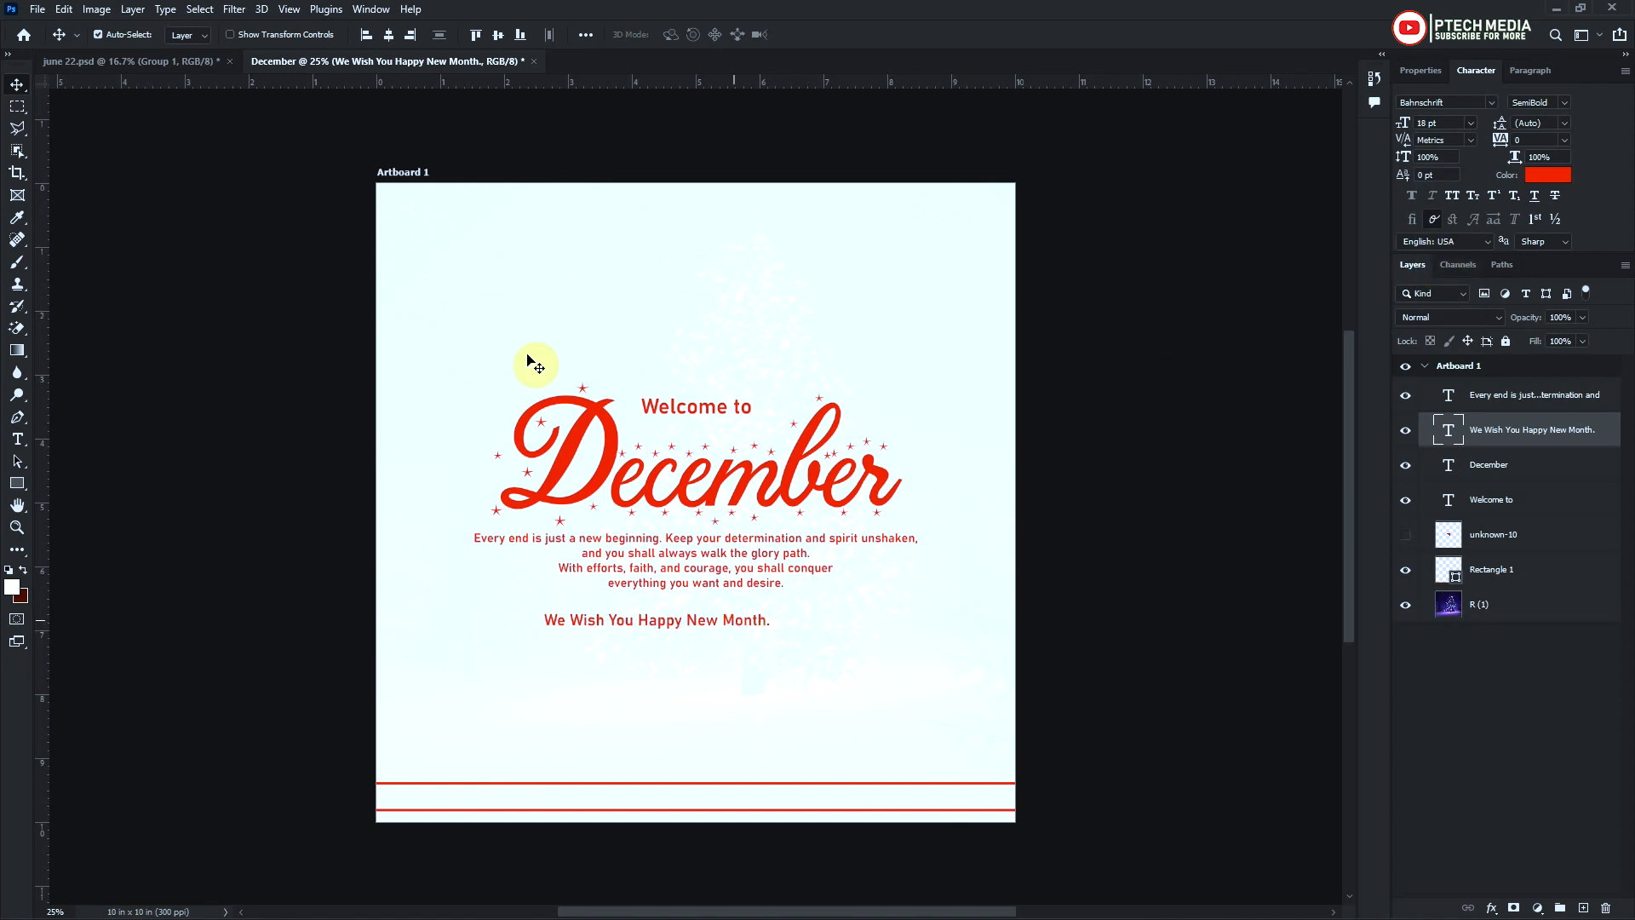
left_click(391, 38)
left_click_drag(733, 628, 733, 613)
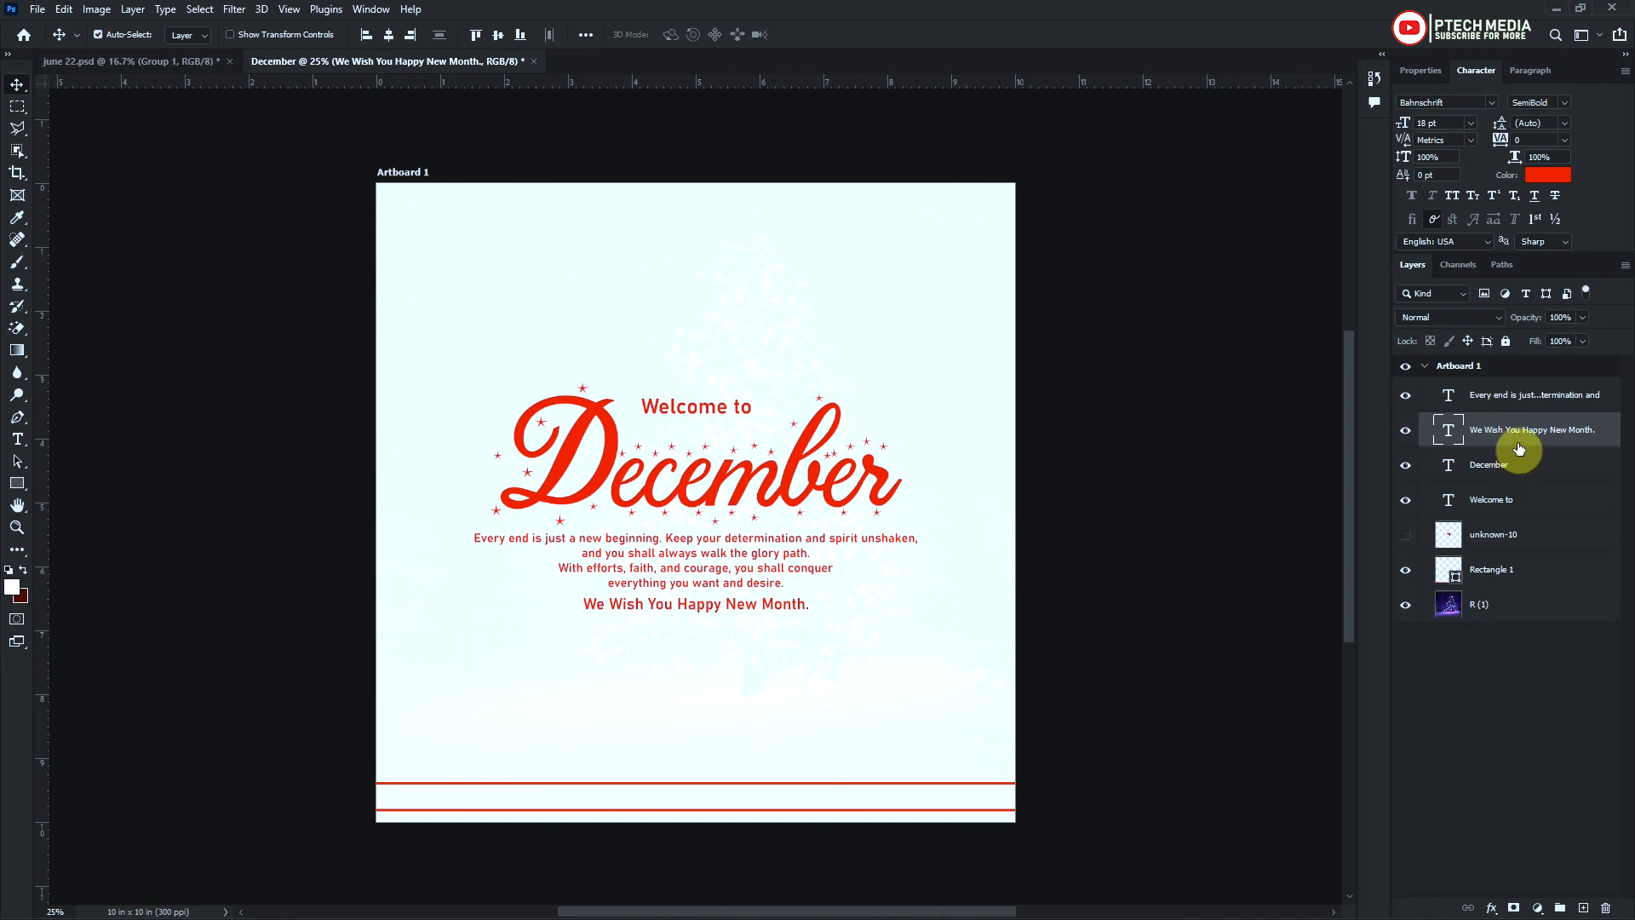
Change the text colour of the message paragraph and the "We Wish You Happy New Month." line to black (#000000)
key("ctrl")
left_click(1529, 401, "ctrl")
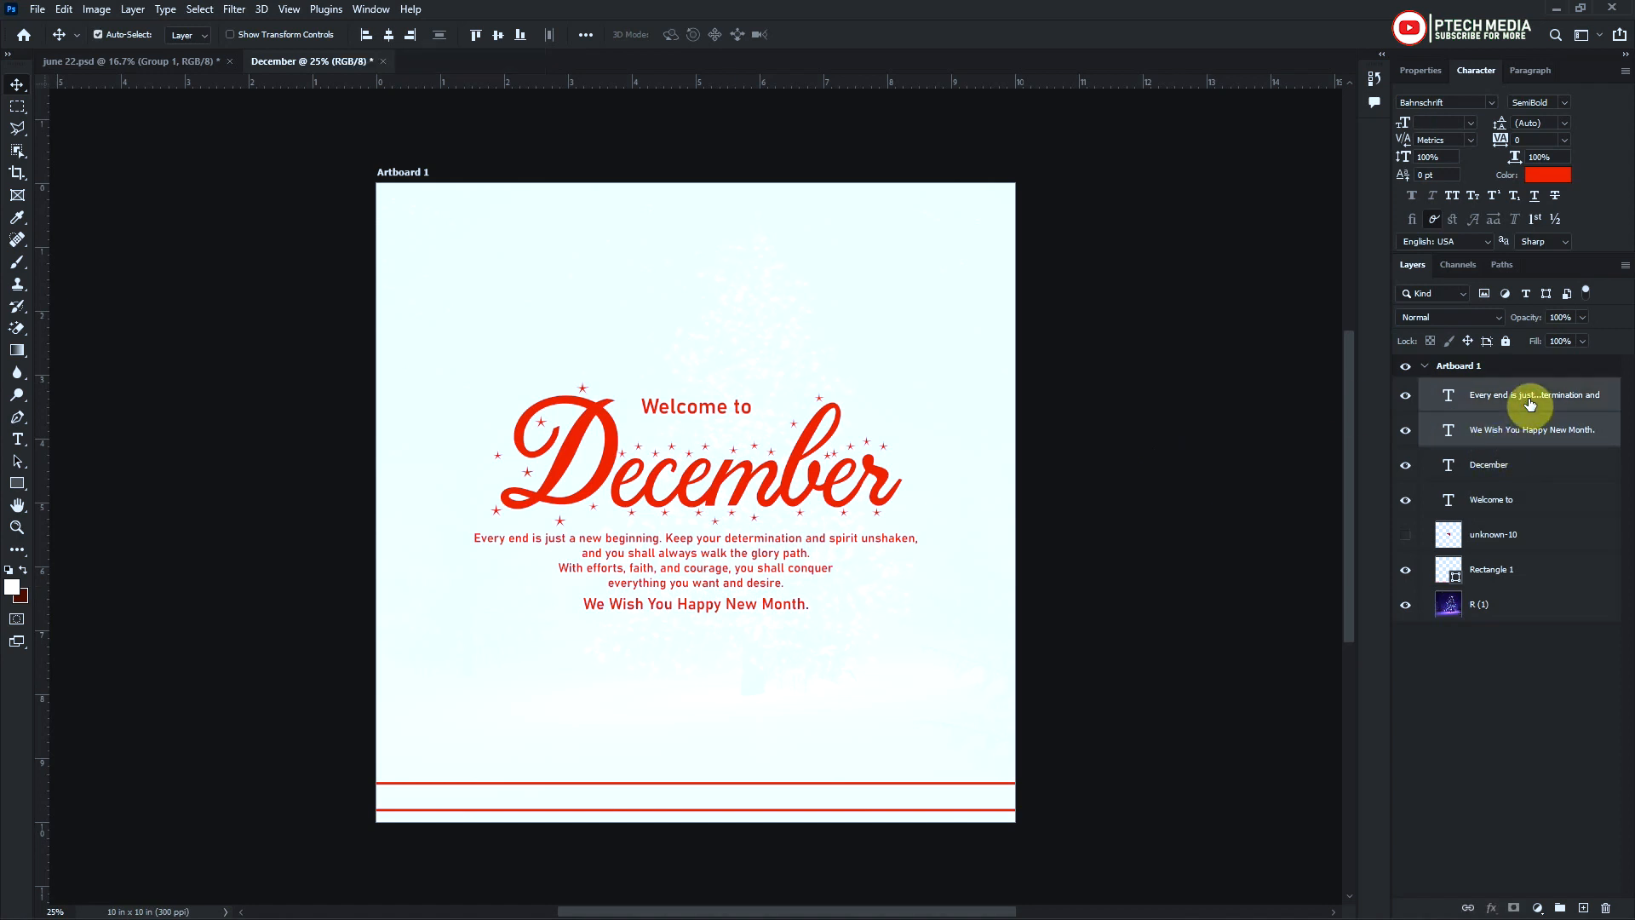
left_click(1549, 175)
left_click(1083, 516)
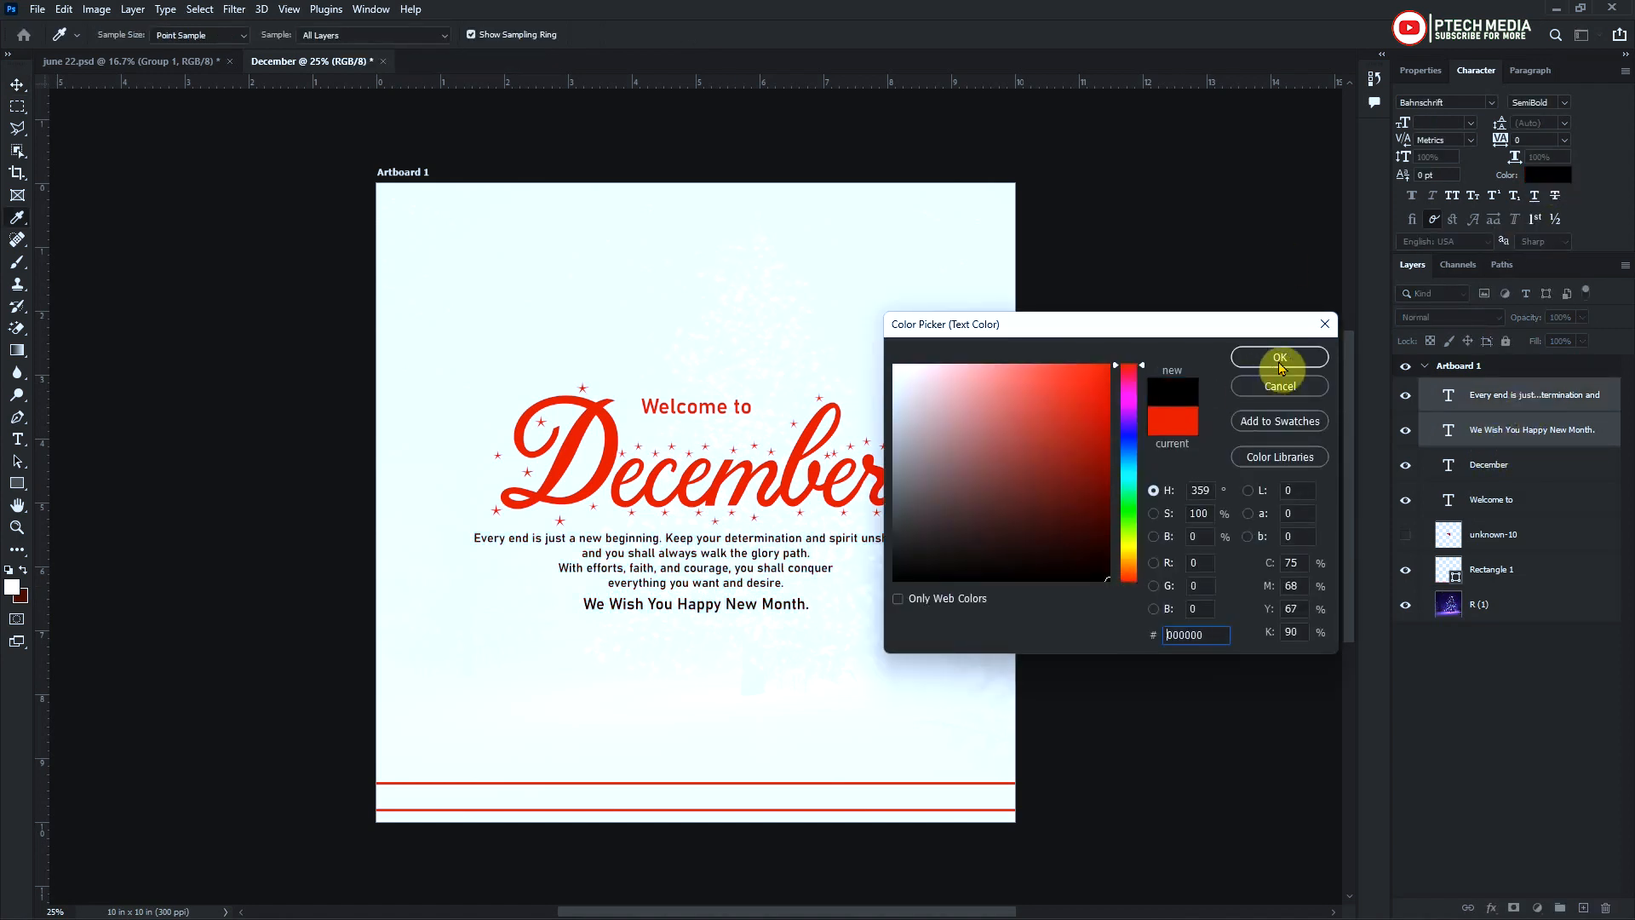
left_click(1279, 358)
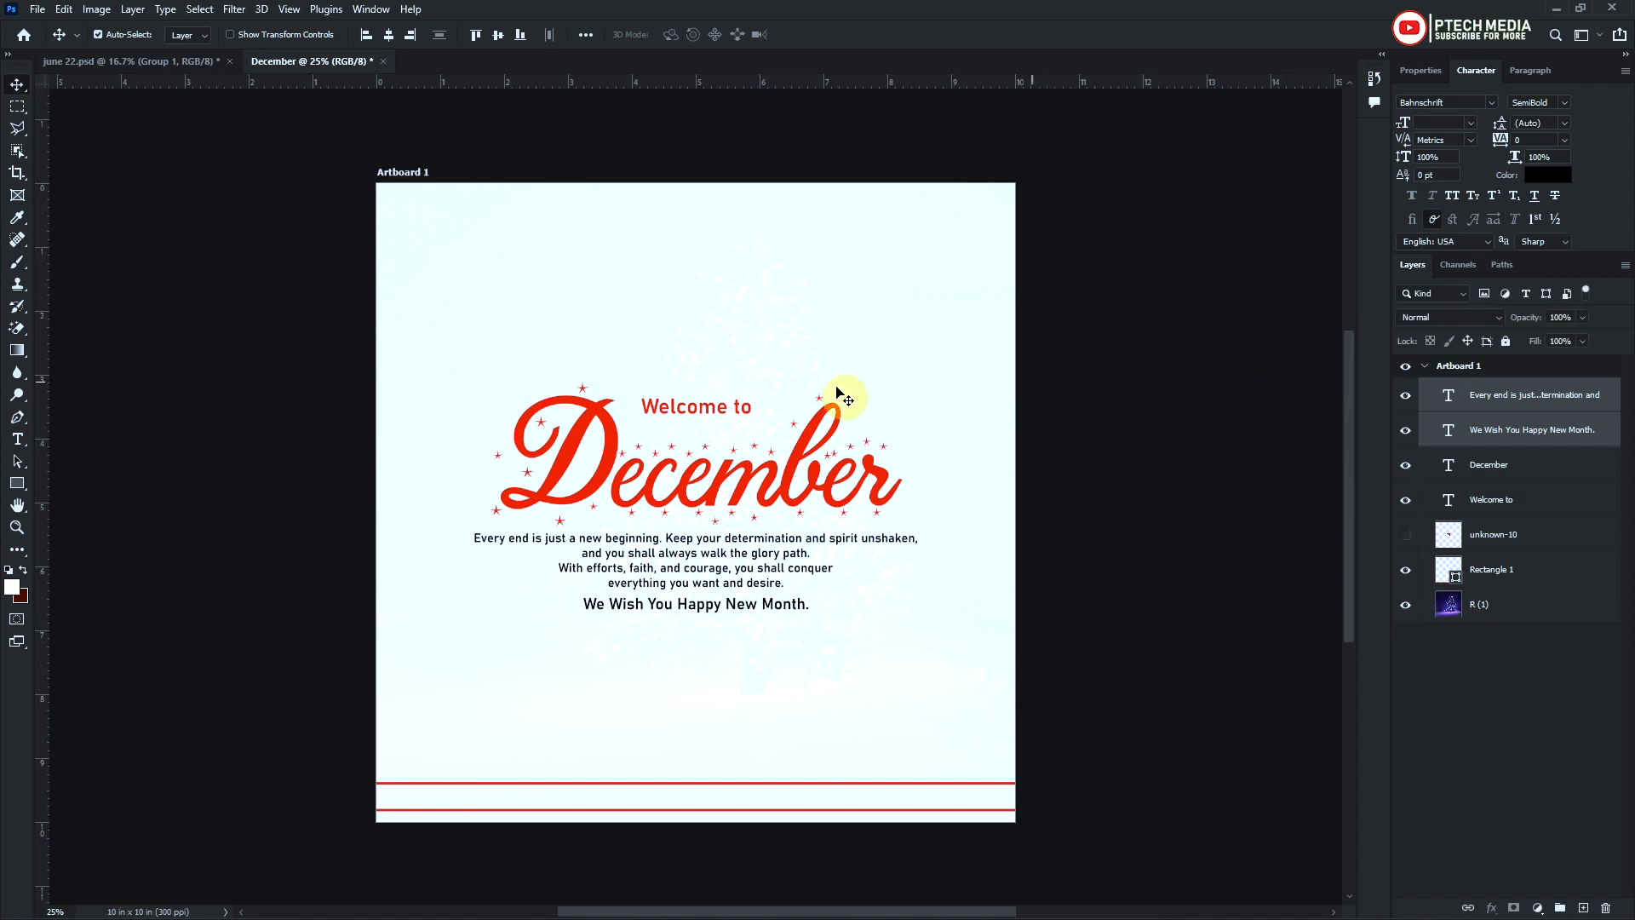
Draw a rectangle about 1.99 × 0.39 in around "Welcome to" and set its corner radii to 20 px
left_click(742, 414)
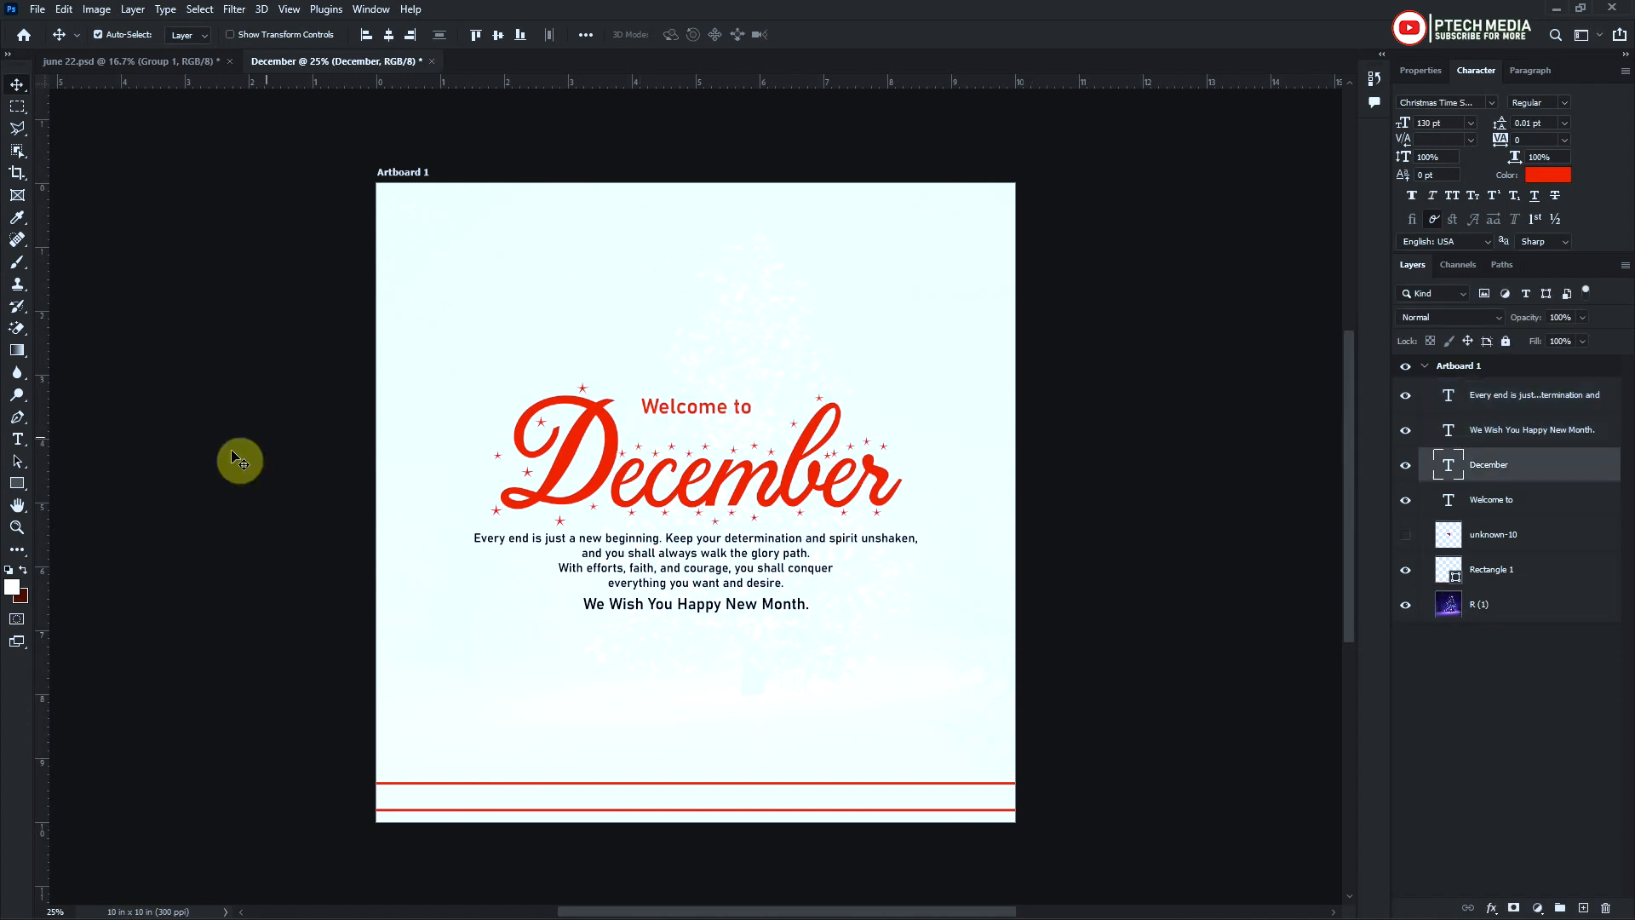
left_click(18, 483)
left_click_drag(636, 393, 763, 417)
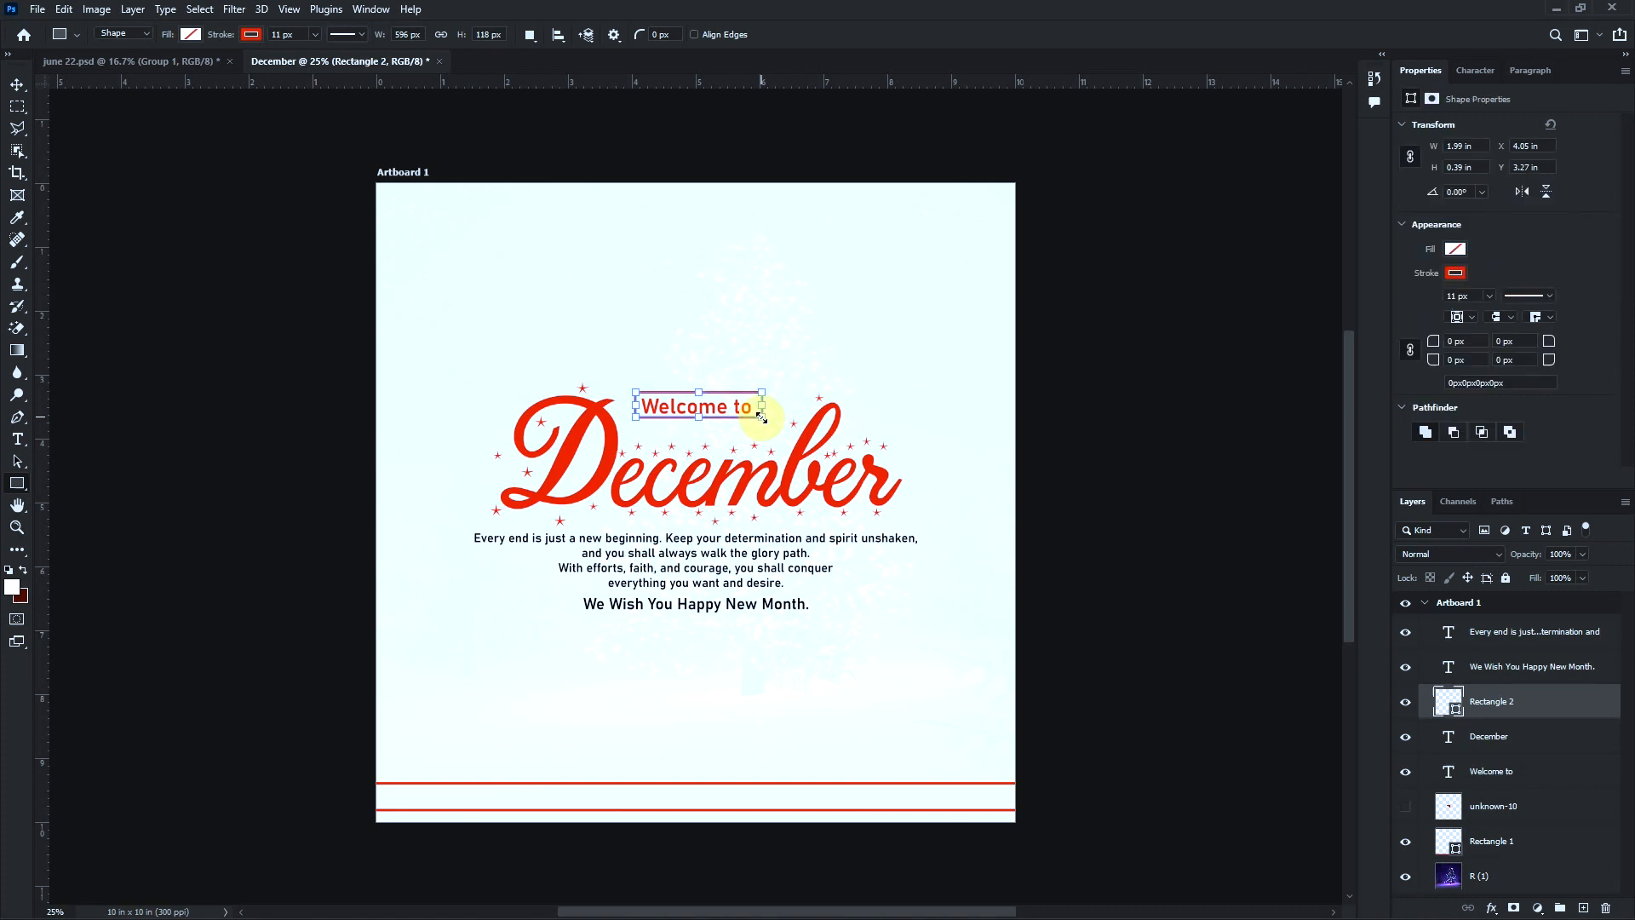
left_click(1424, 343)
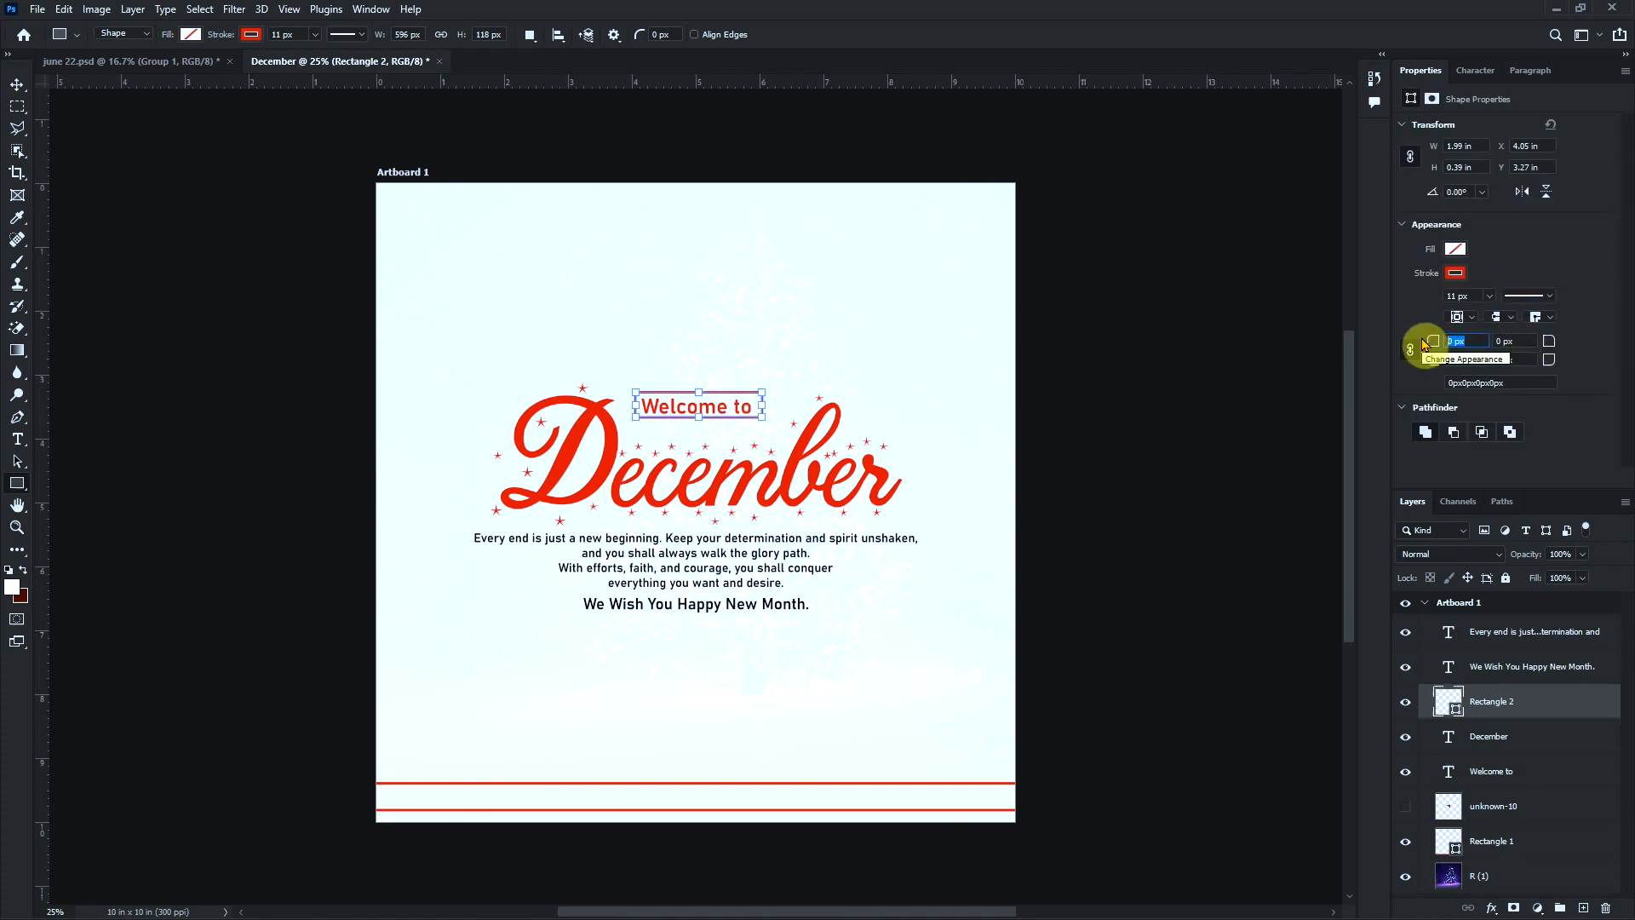
type("20")
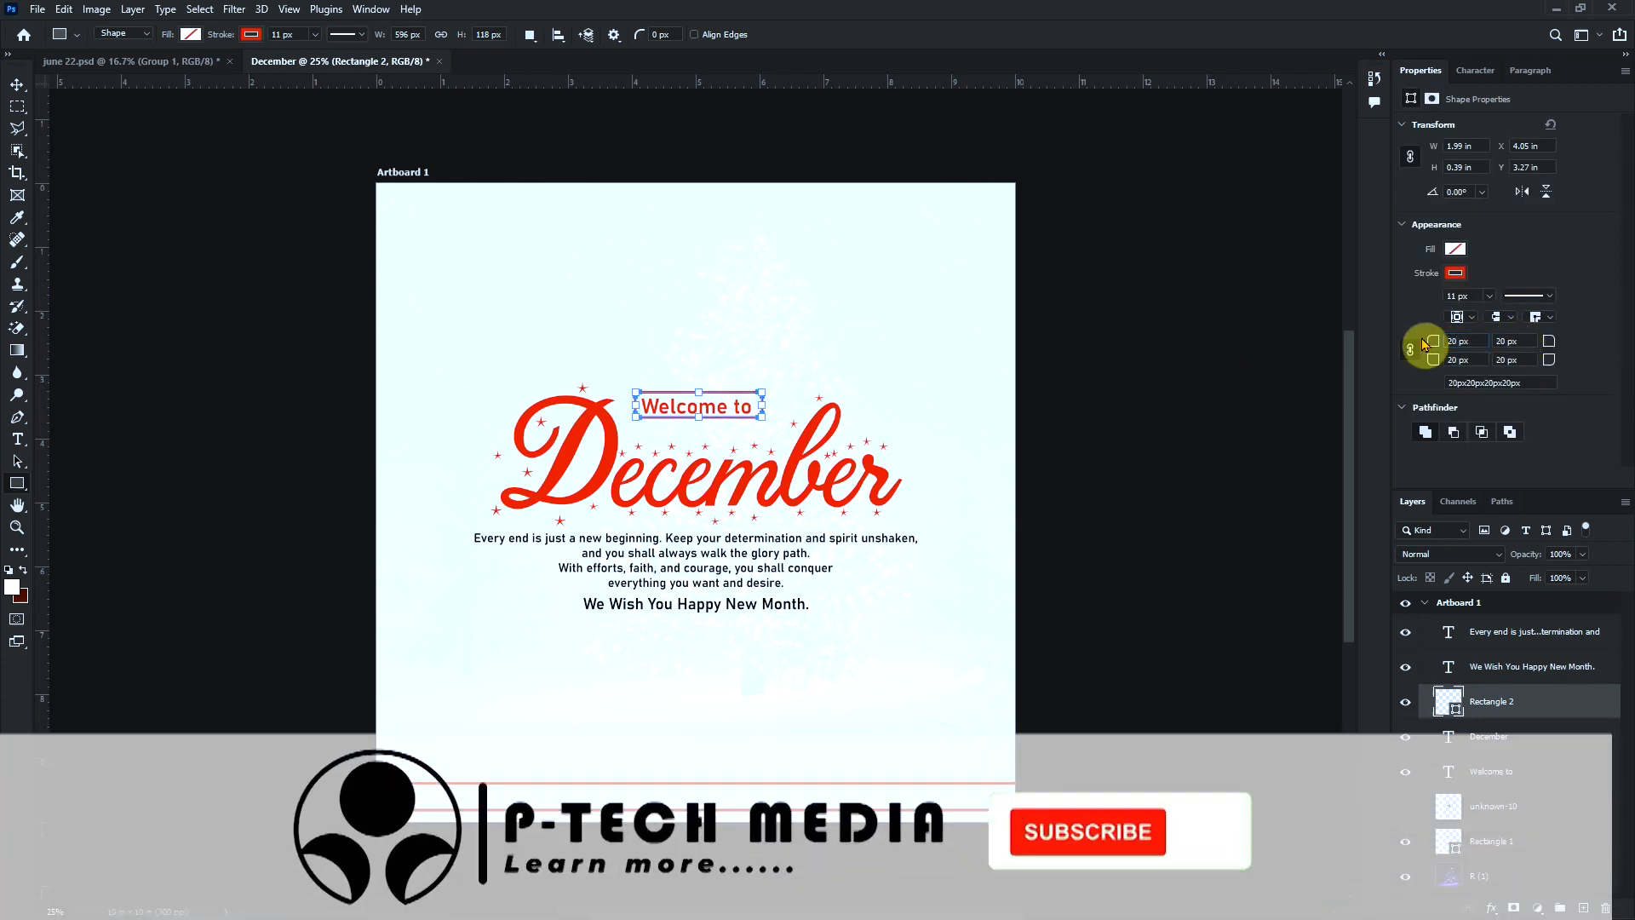
Fill the rounded rectangle around "Welcome to" with red (#f20005) and place its layer beneath the "Welcome to" text layer
left_click(1456, 249)
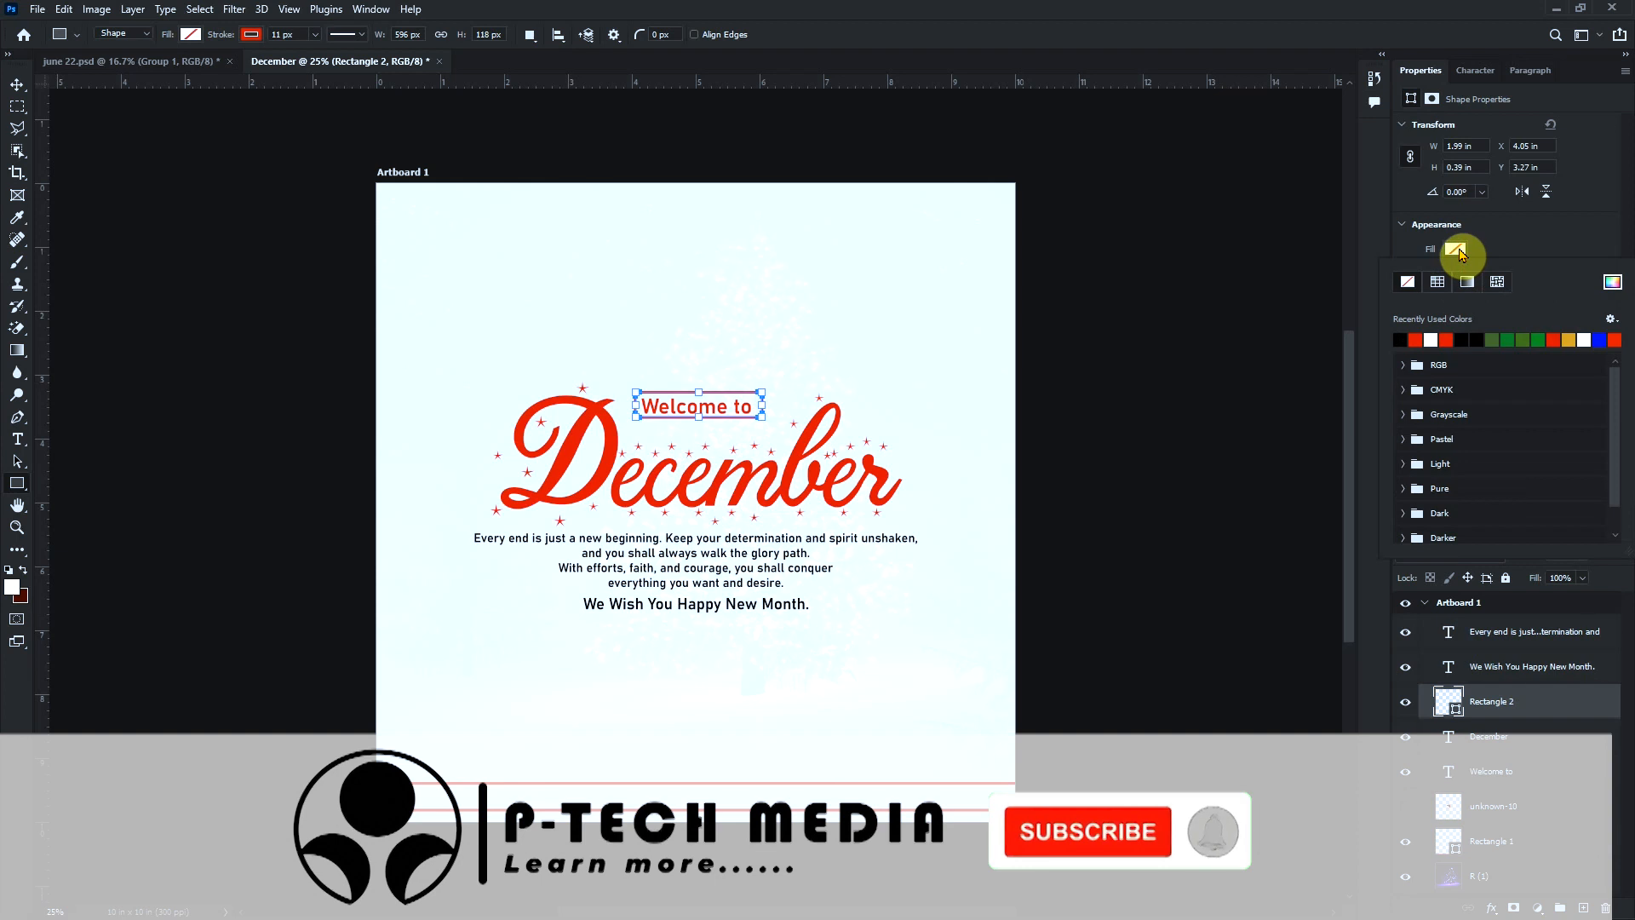
left_click(1612, 282)
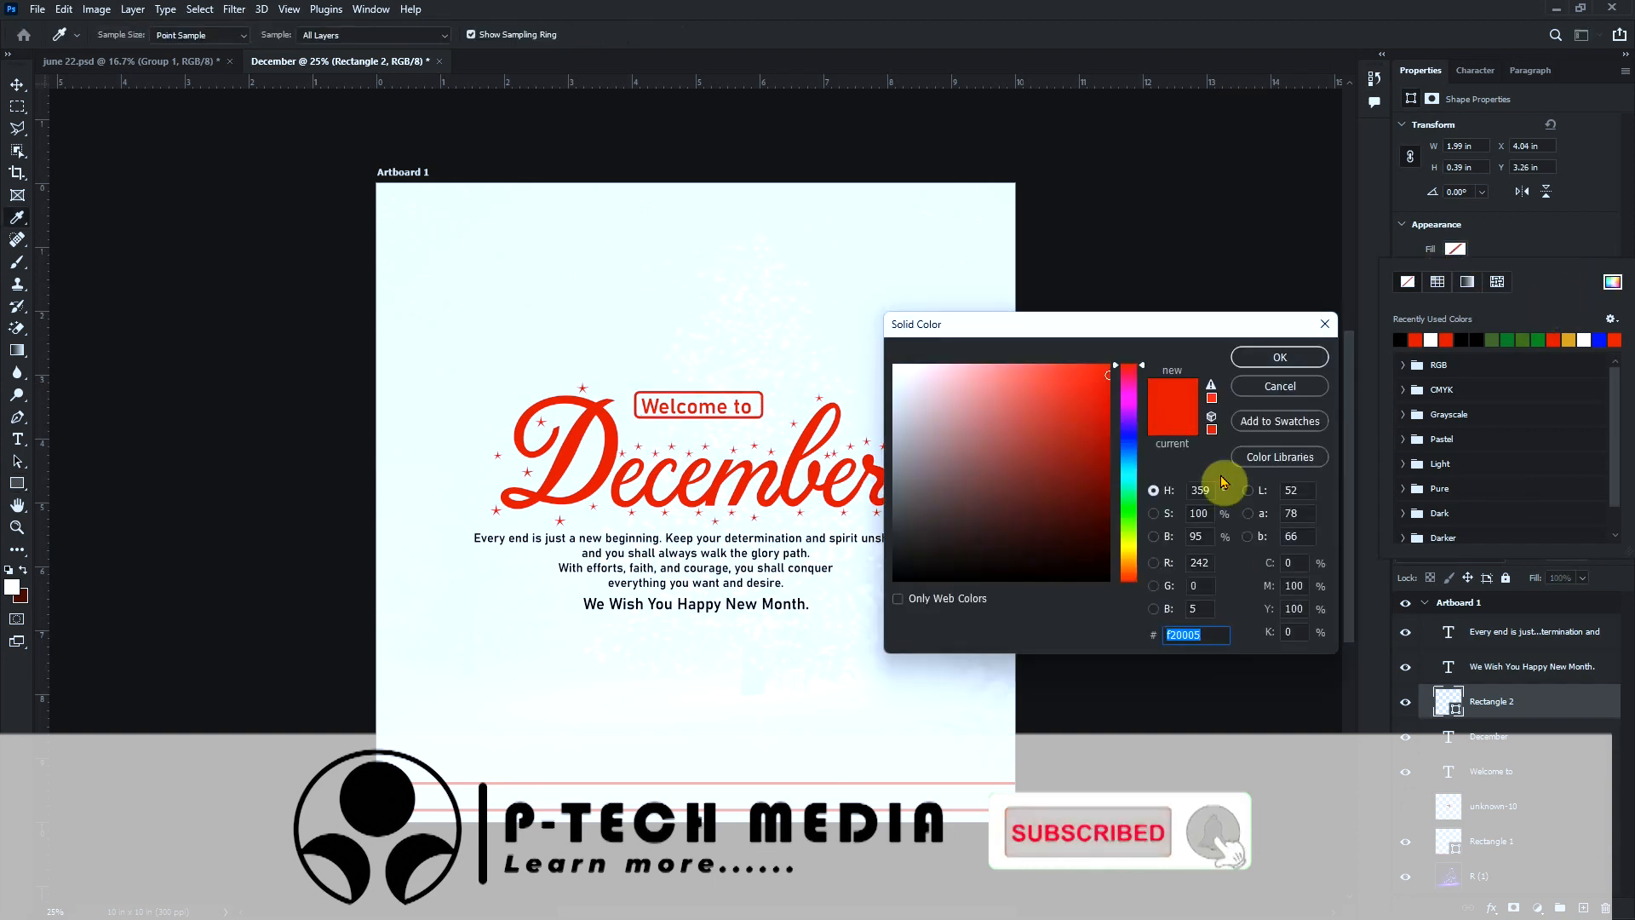
left_click(1291, 356)
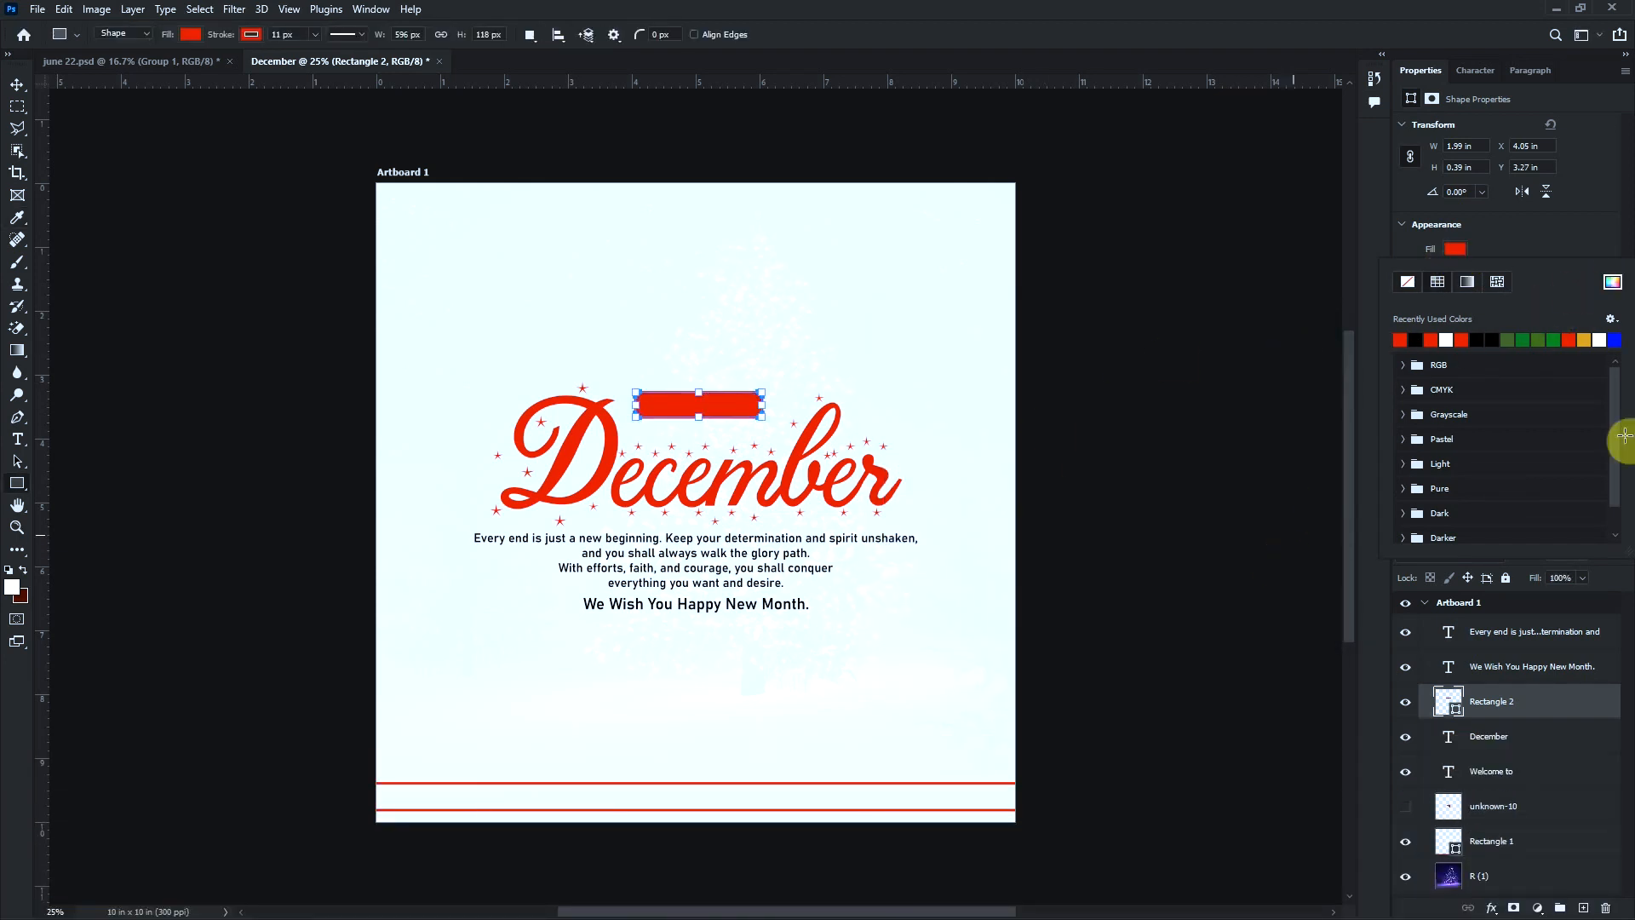
left_click(1476, 707)
left_click_drag(1476, 707, 1490, 774)
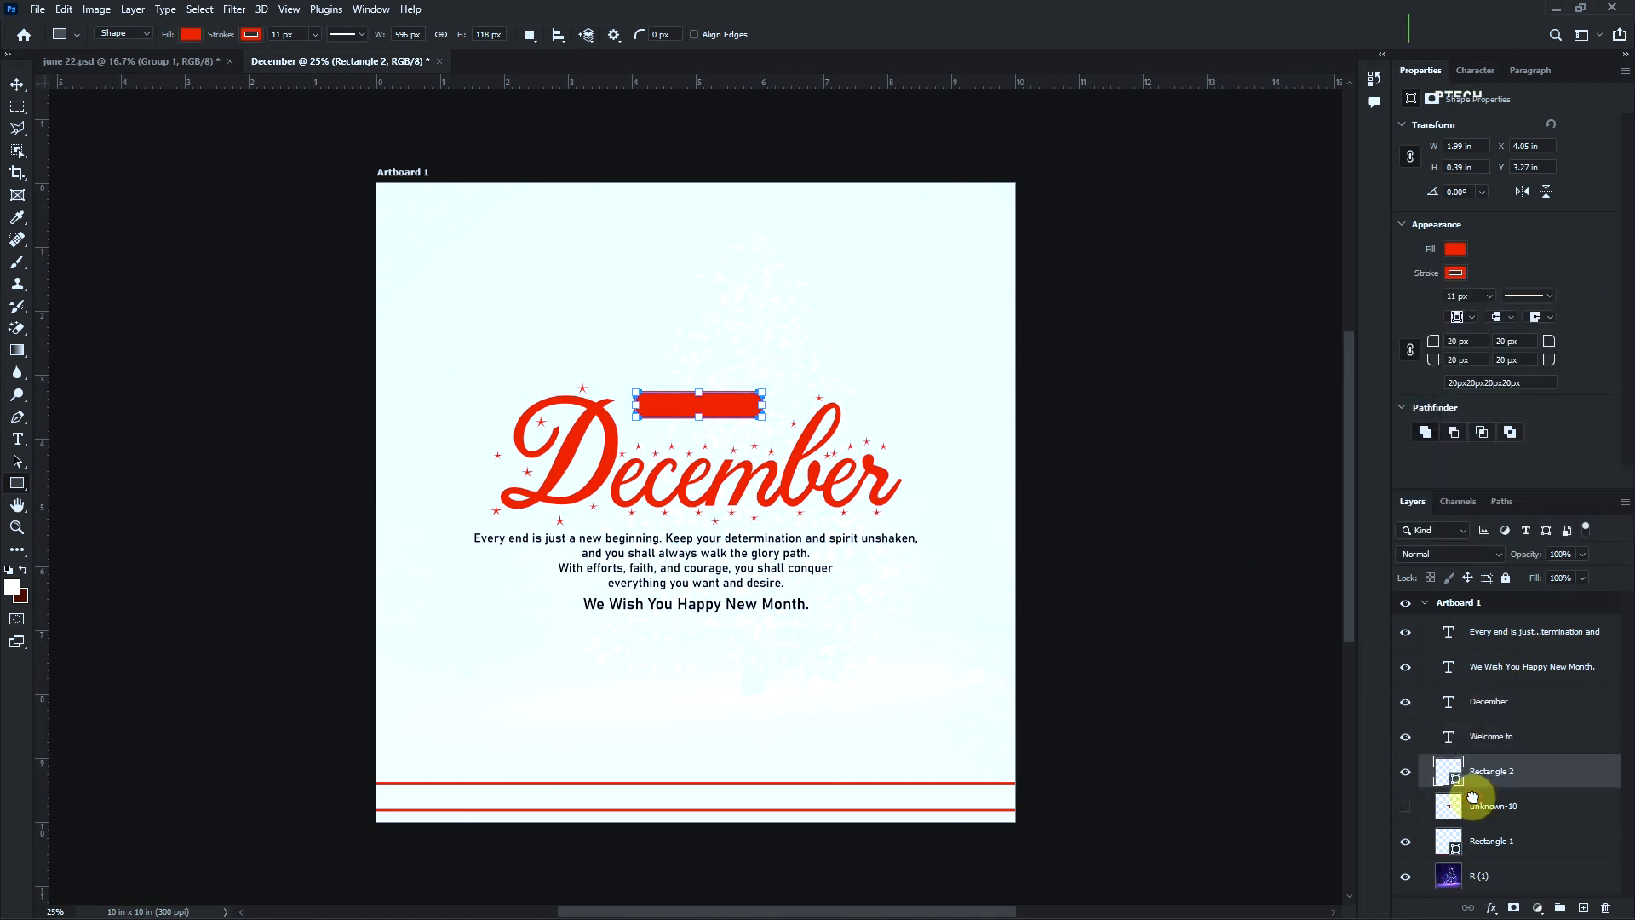
Change the colour of the "Welcome to" text to white (#ffffff)
left_click(1515, 750)
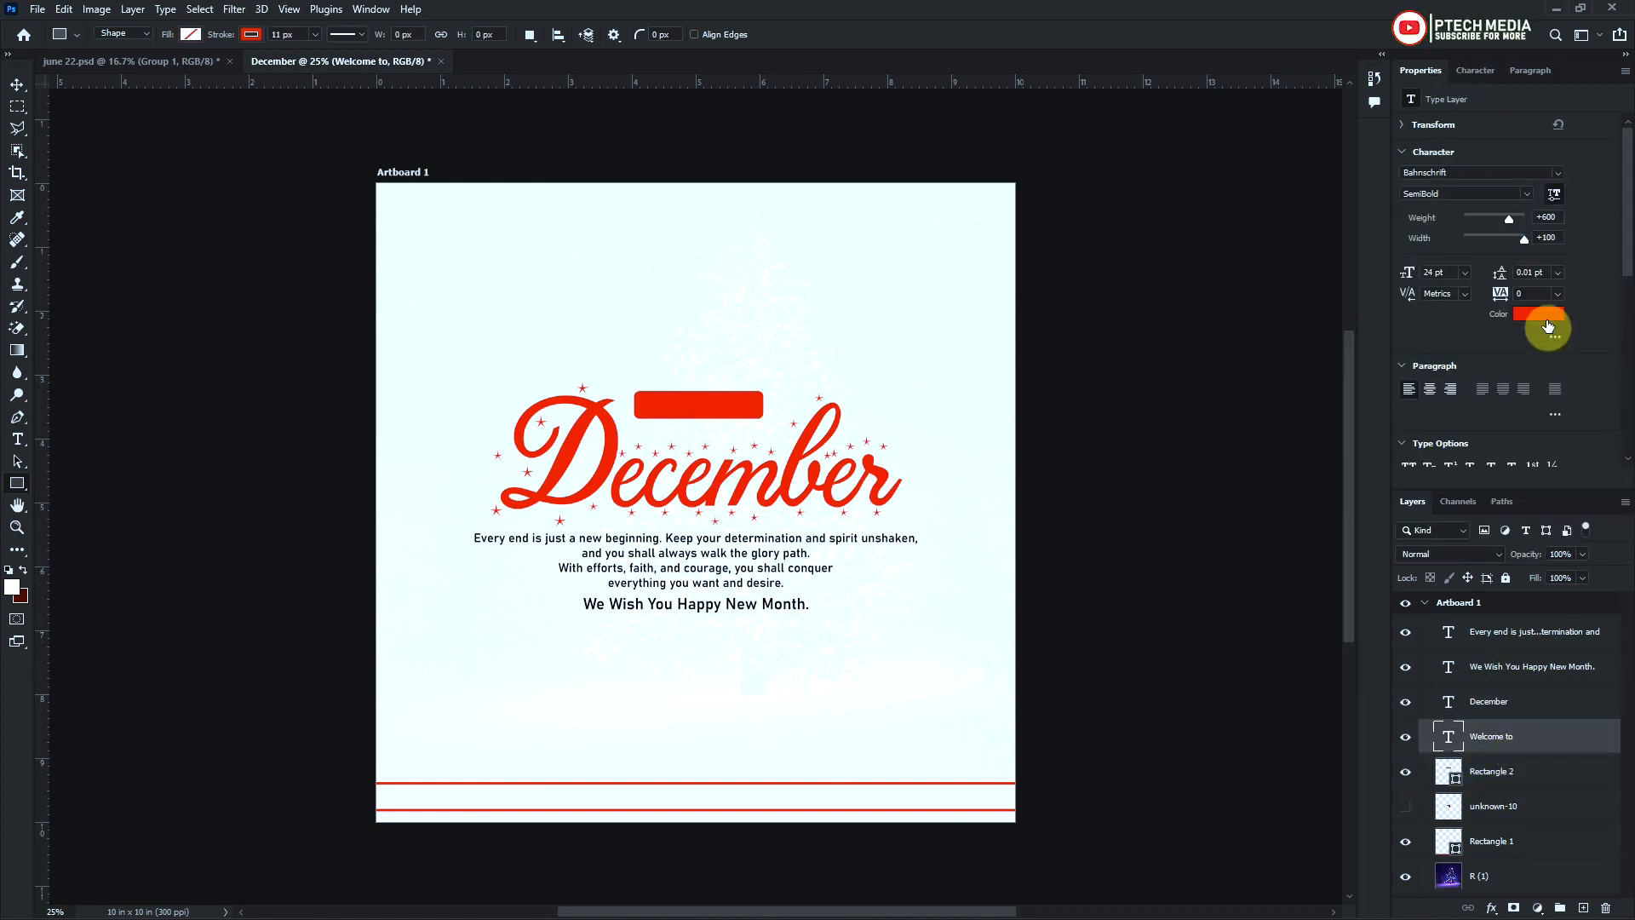
left_click(1539, 314)
left_click_drag(953, 388, 890, 357)
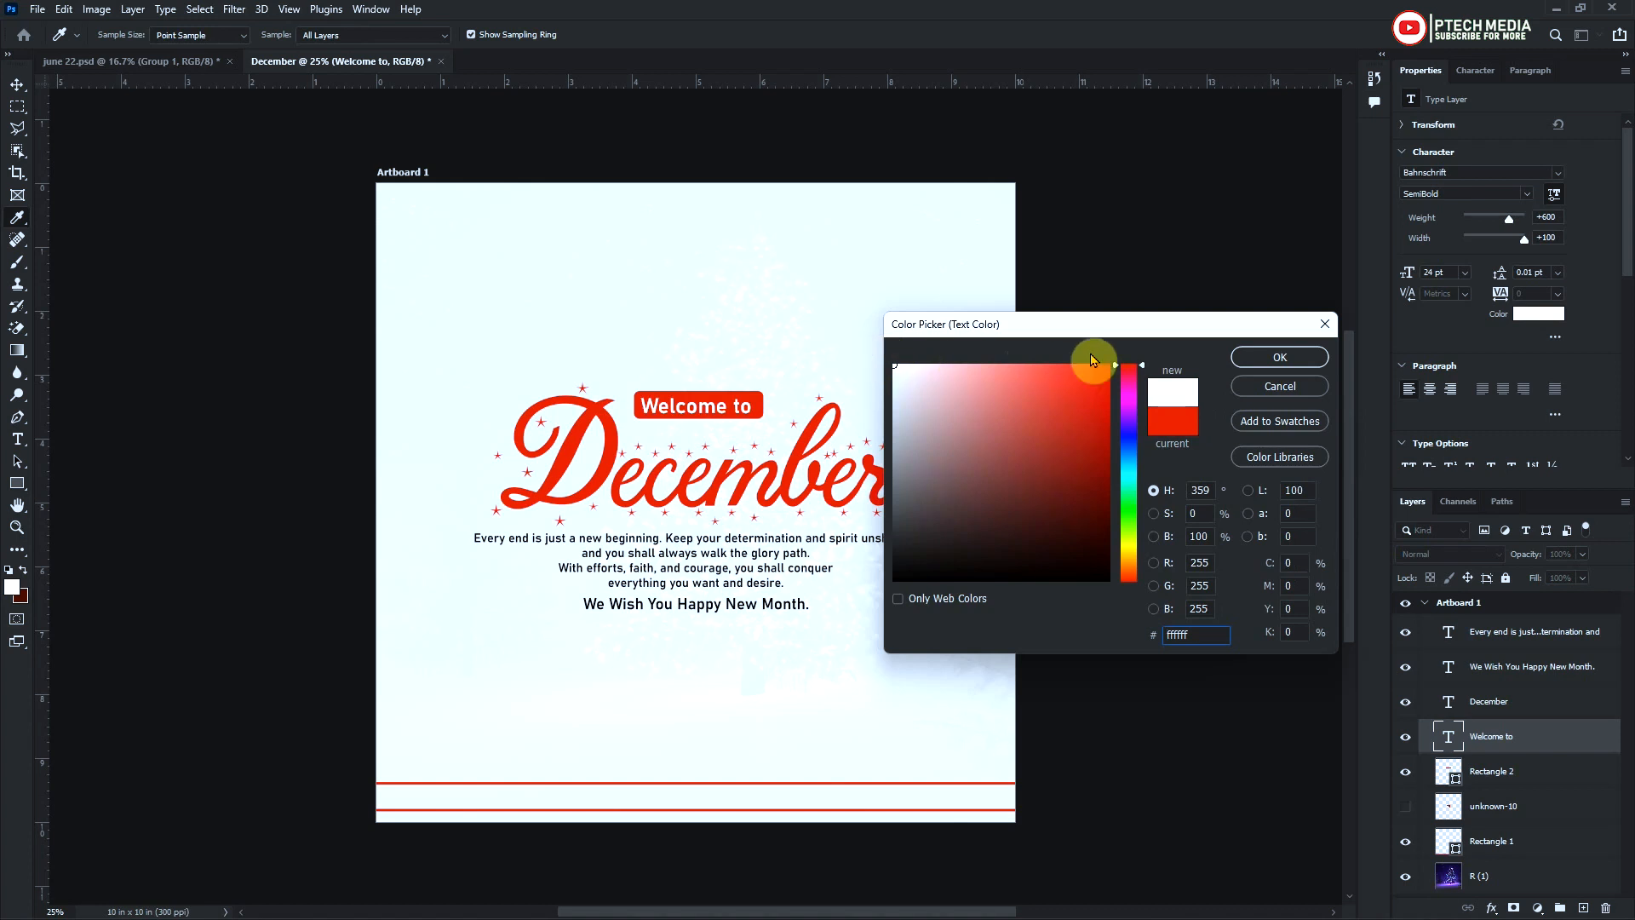
left_click(1280, 358)
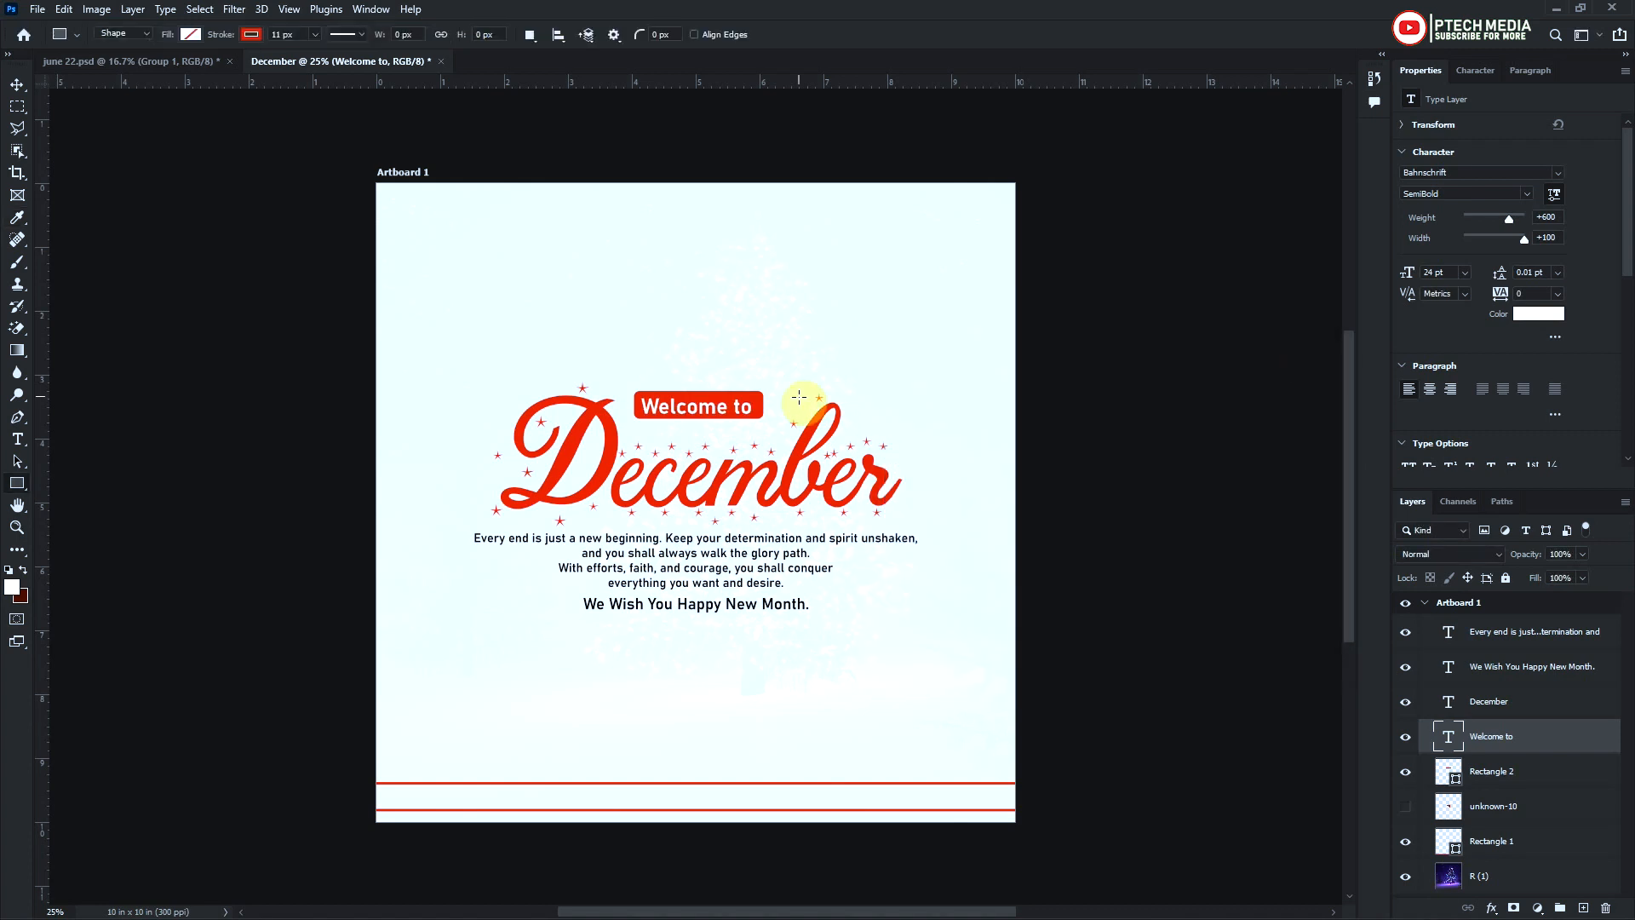
Show the hidden Santa hat, bring its layer above the "December" text layer and move the hat over the letter D
left_click(17, 85)
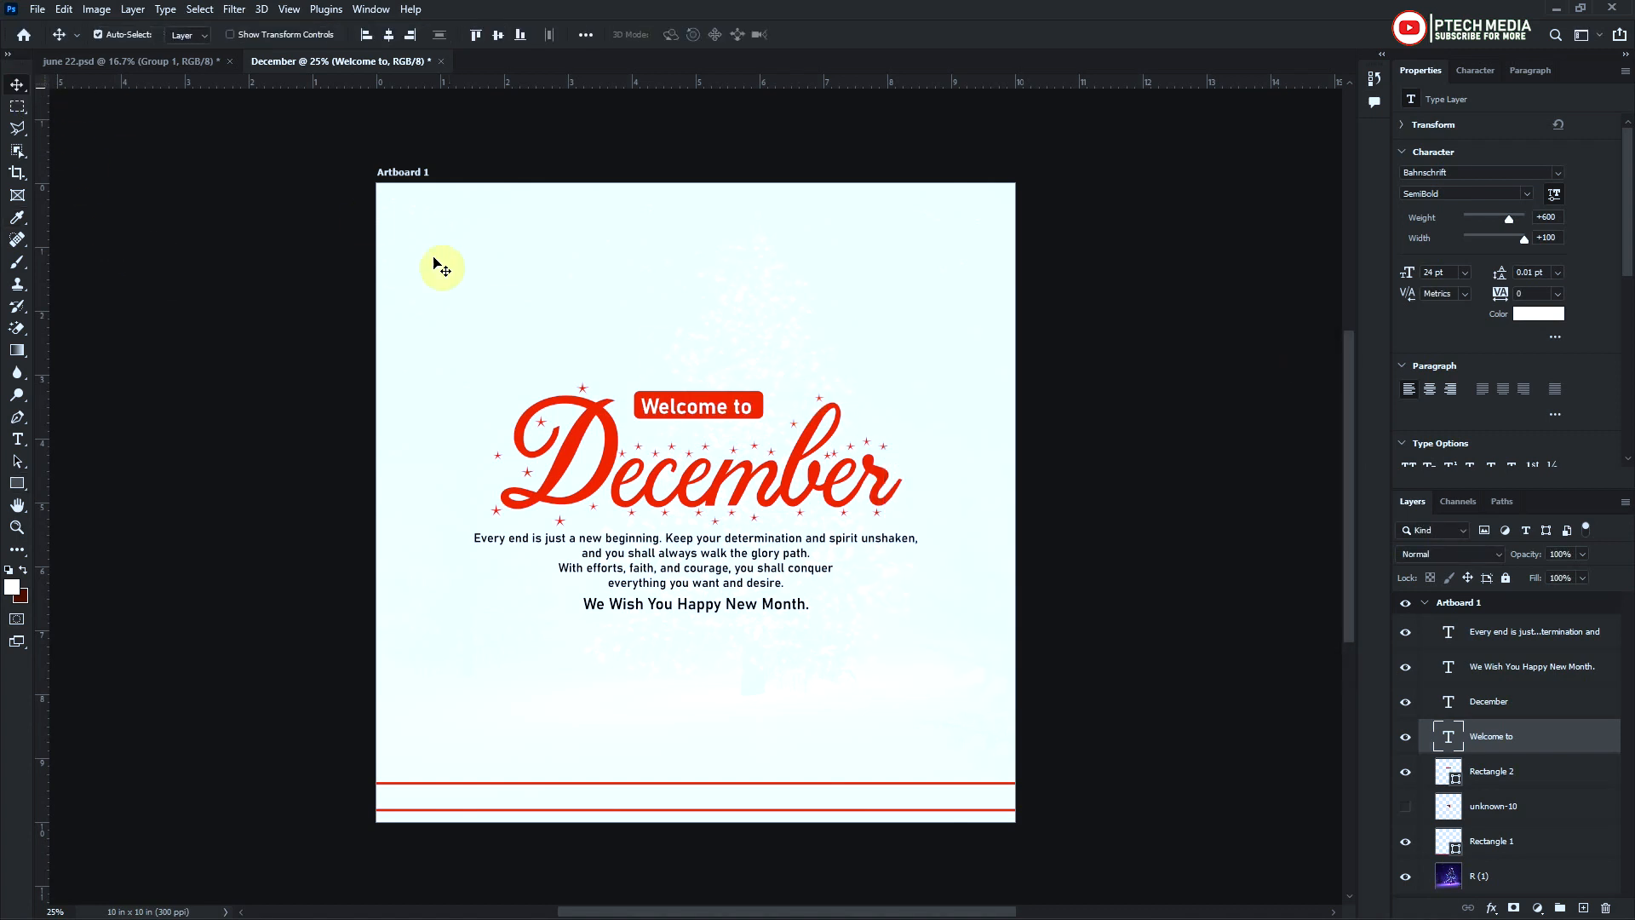
left_click(697, 424)
left_click(1406, 809)
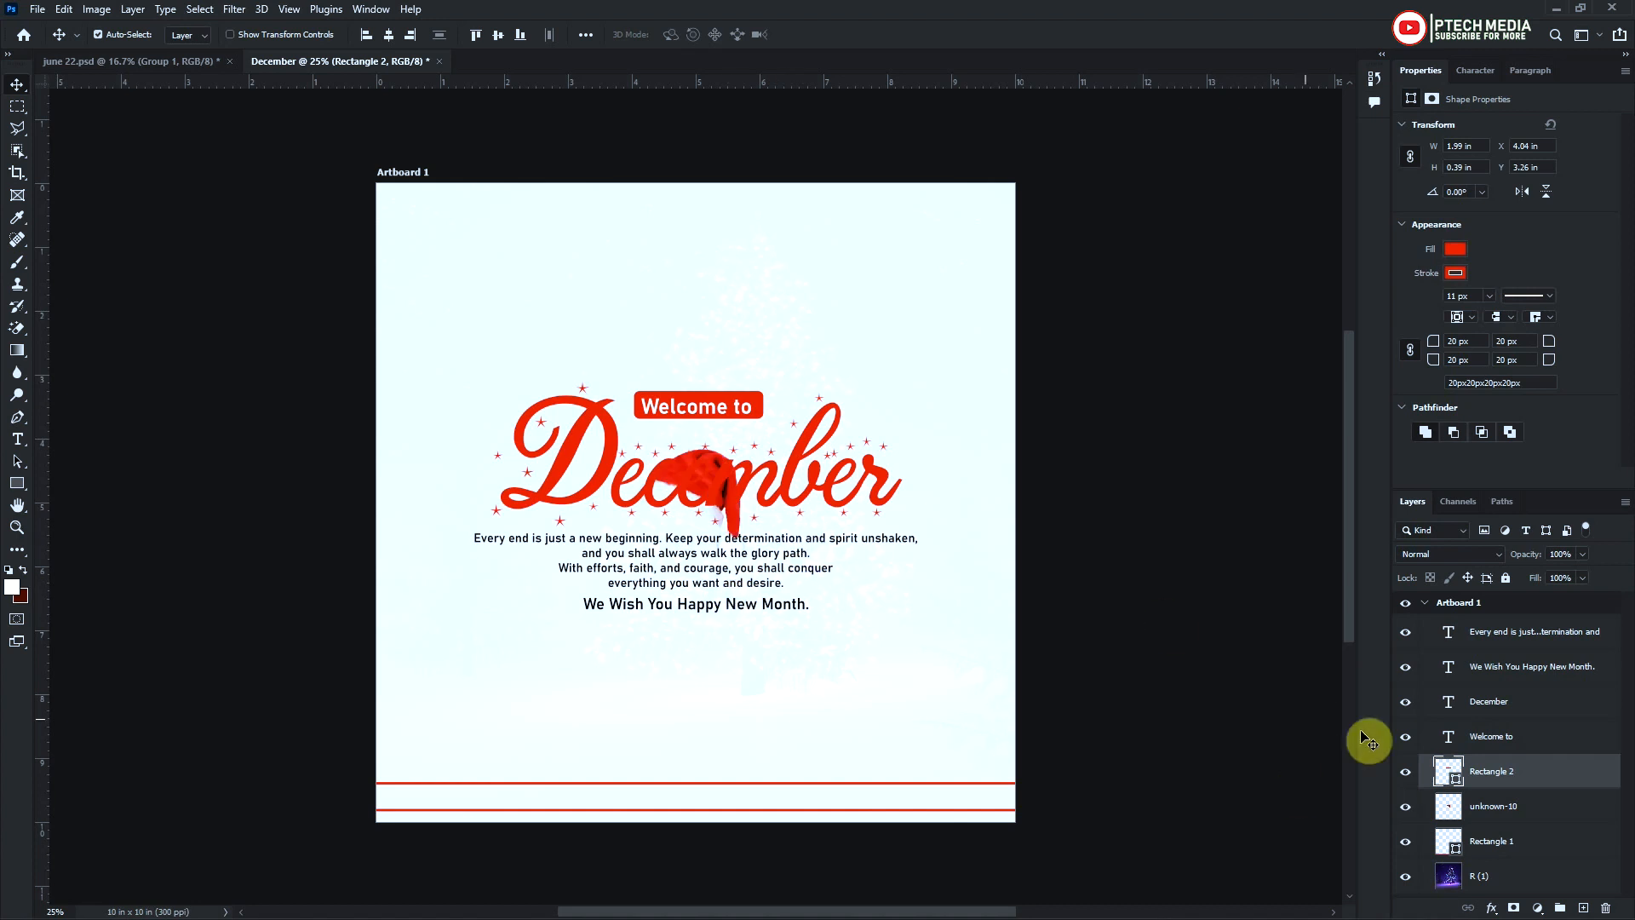
left_click(1502, 809)
left_click_drag(1502, 811, 1497, 700)
left_click_drag(722, 492, 573, 444)
Flip the Santa hat vertically, rotate it to about -63° and scale it to about 136% so it stands in for the D
key("ctrl+t")
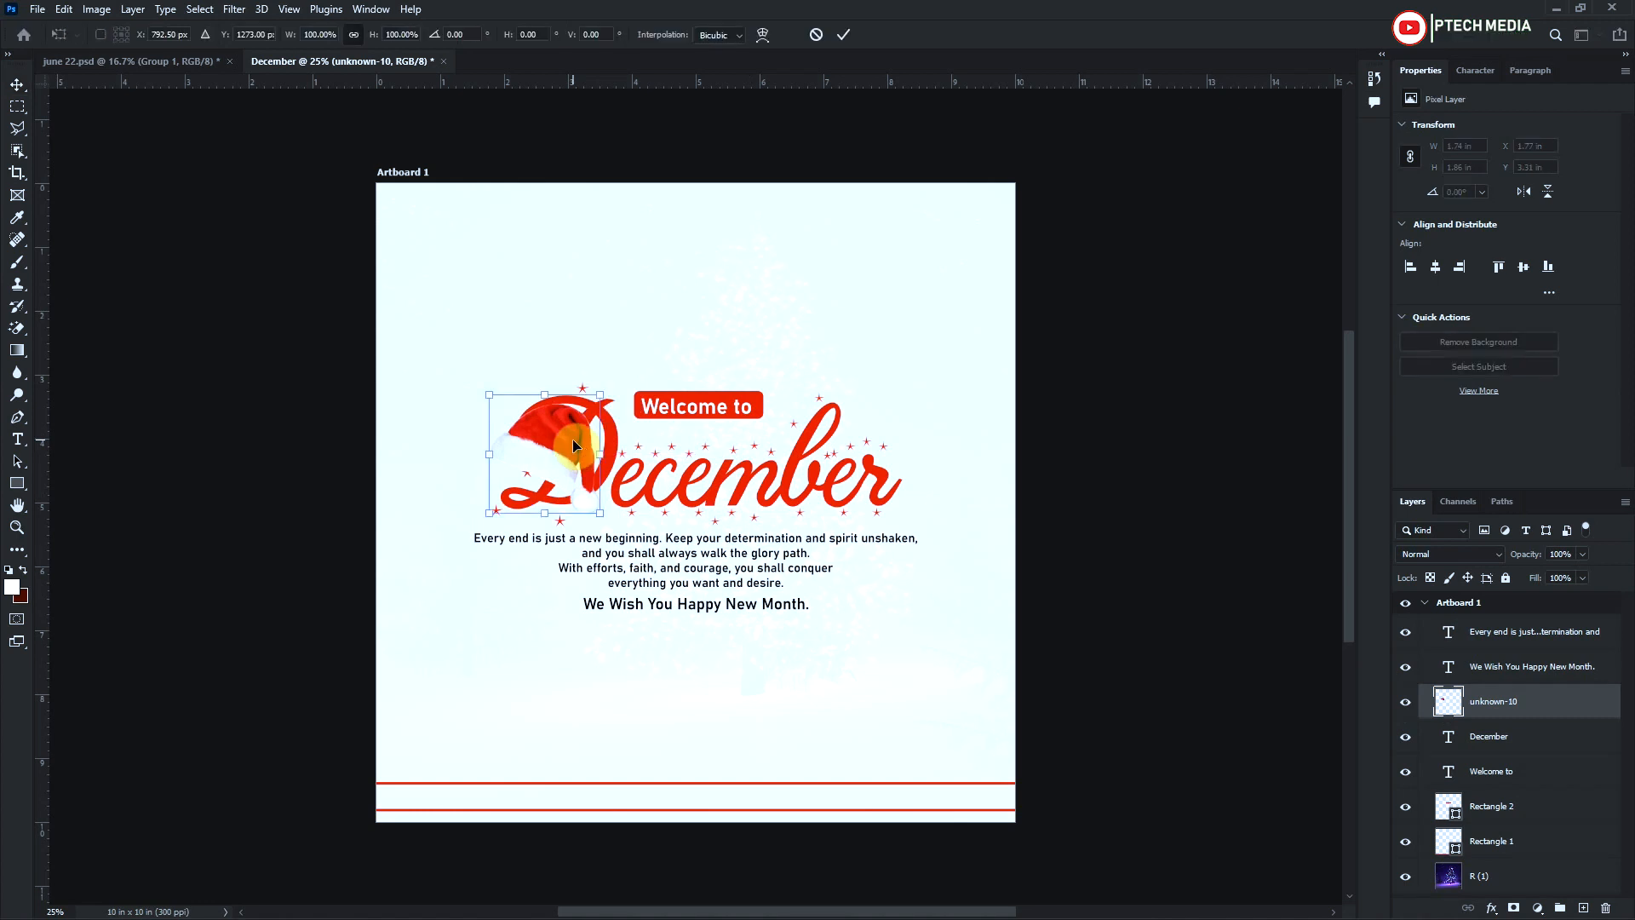
right_click(576, 444)
left_click(619, 793)
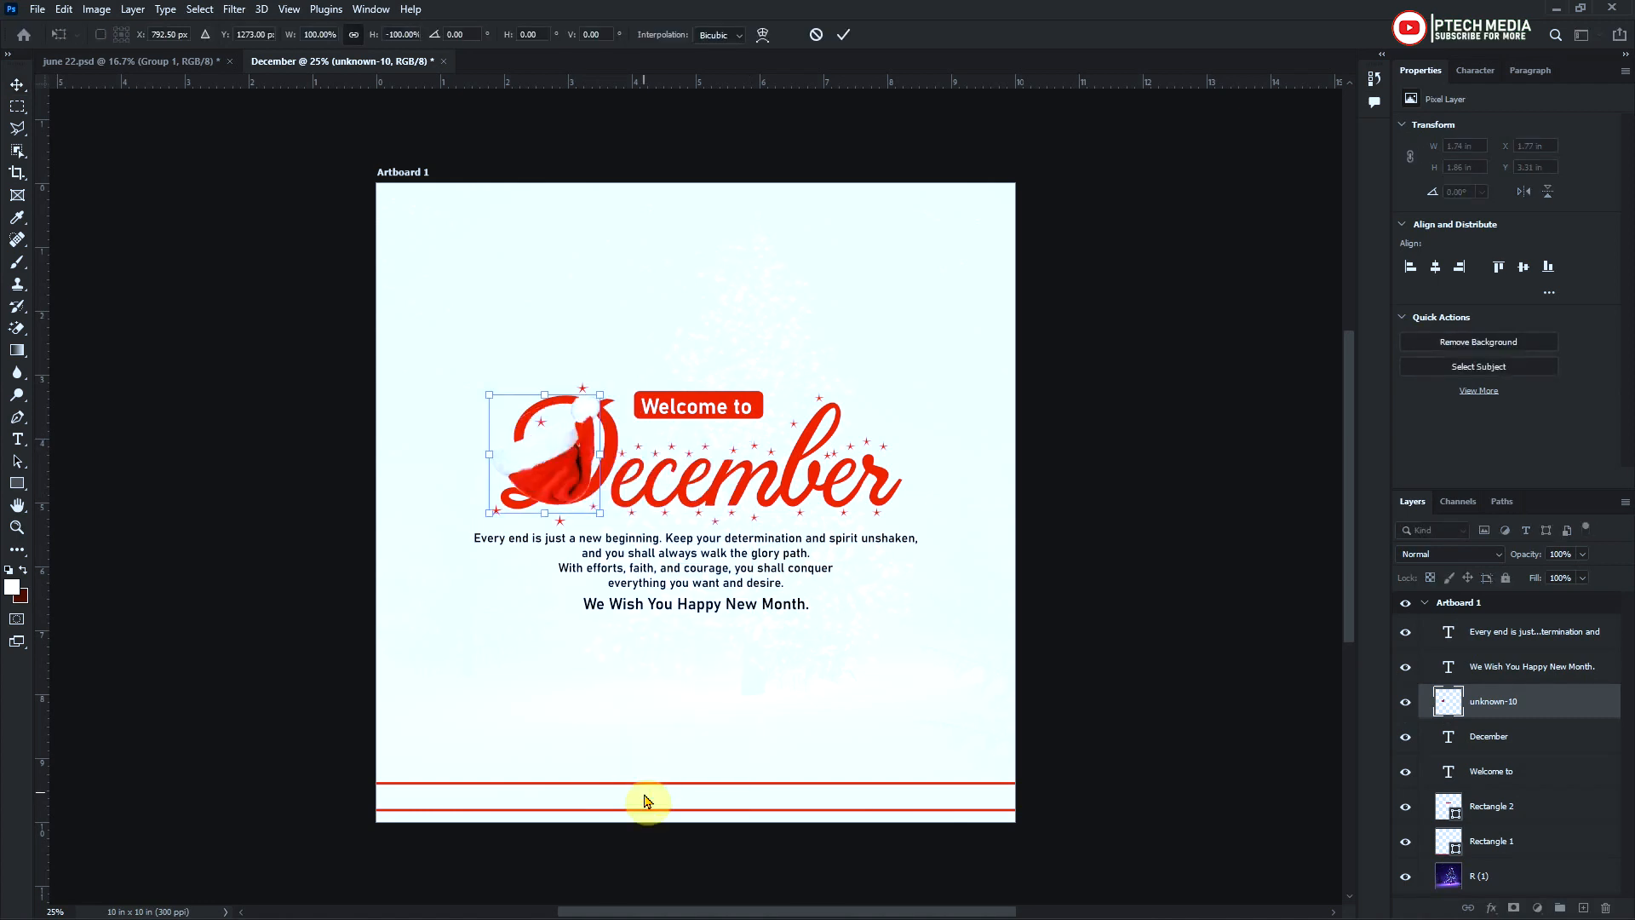
left_click_drag(614, 448, 568, 389)
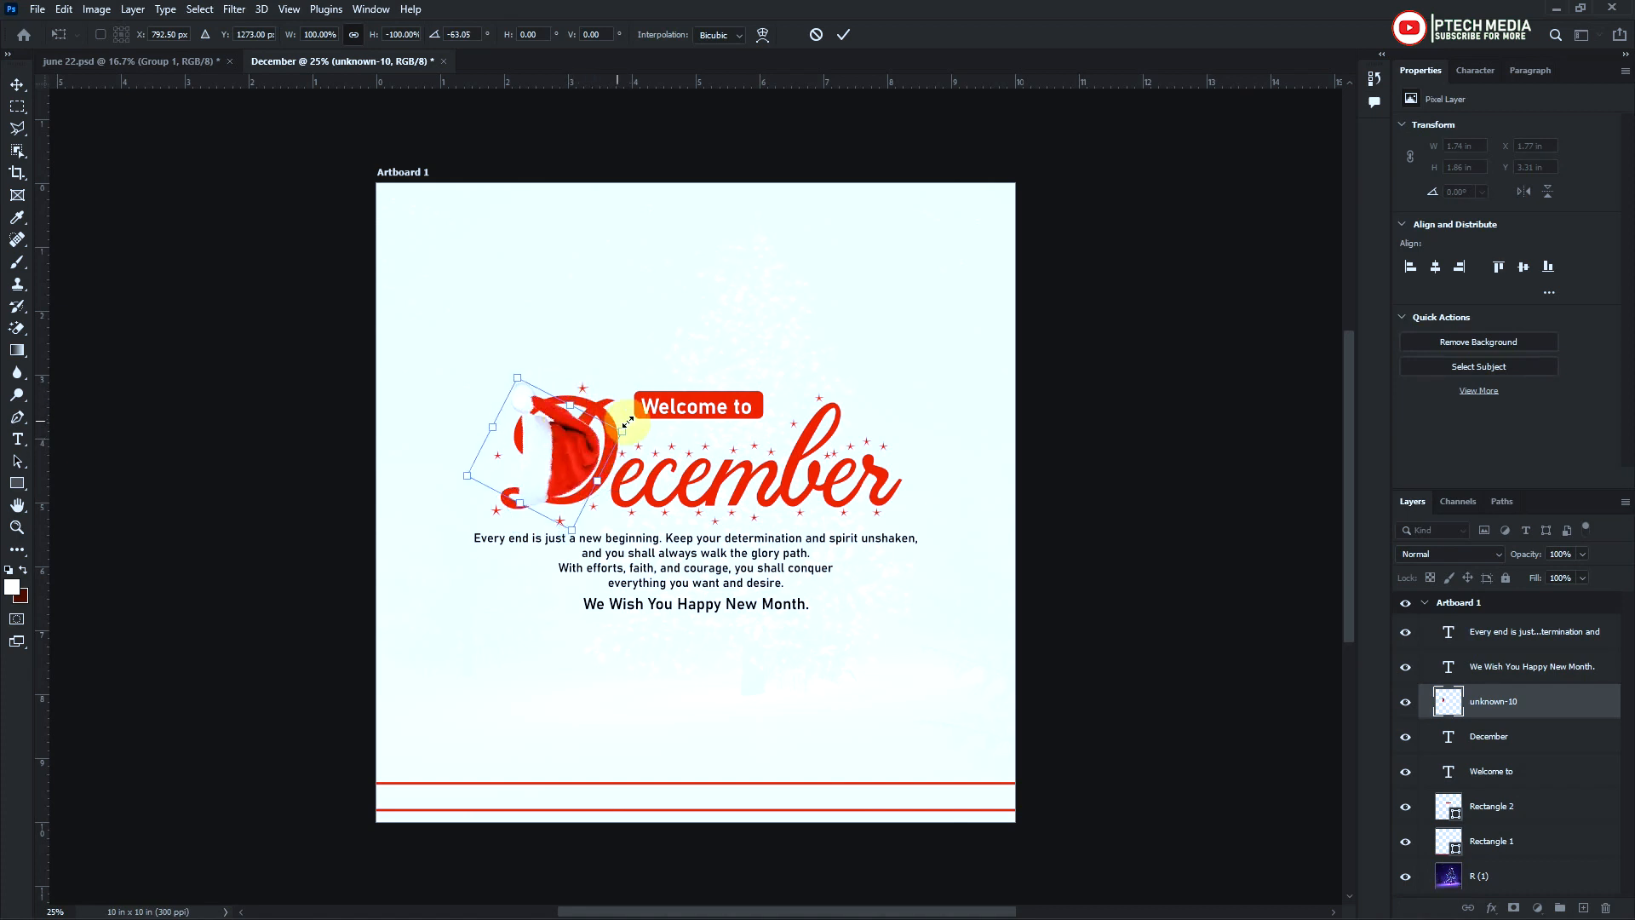
left_click(844, 34)
Rasterize the "December" text layer
key("z")
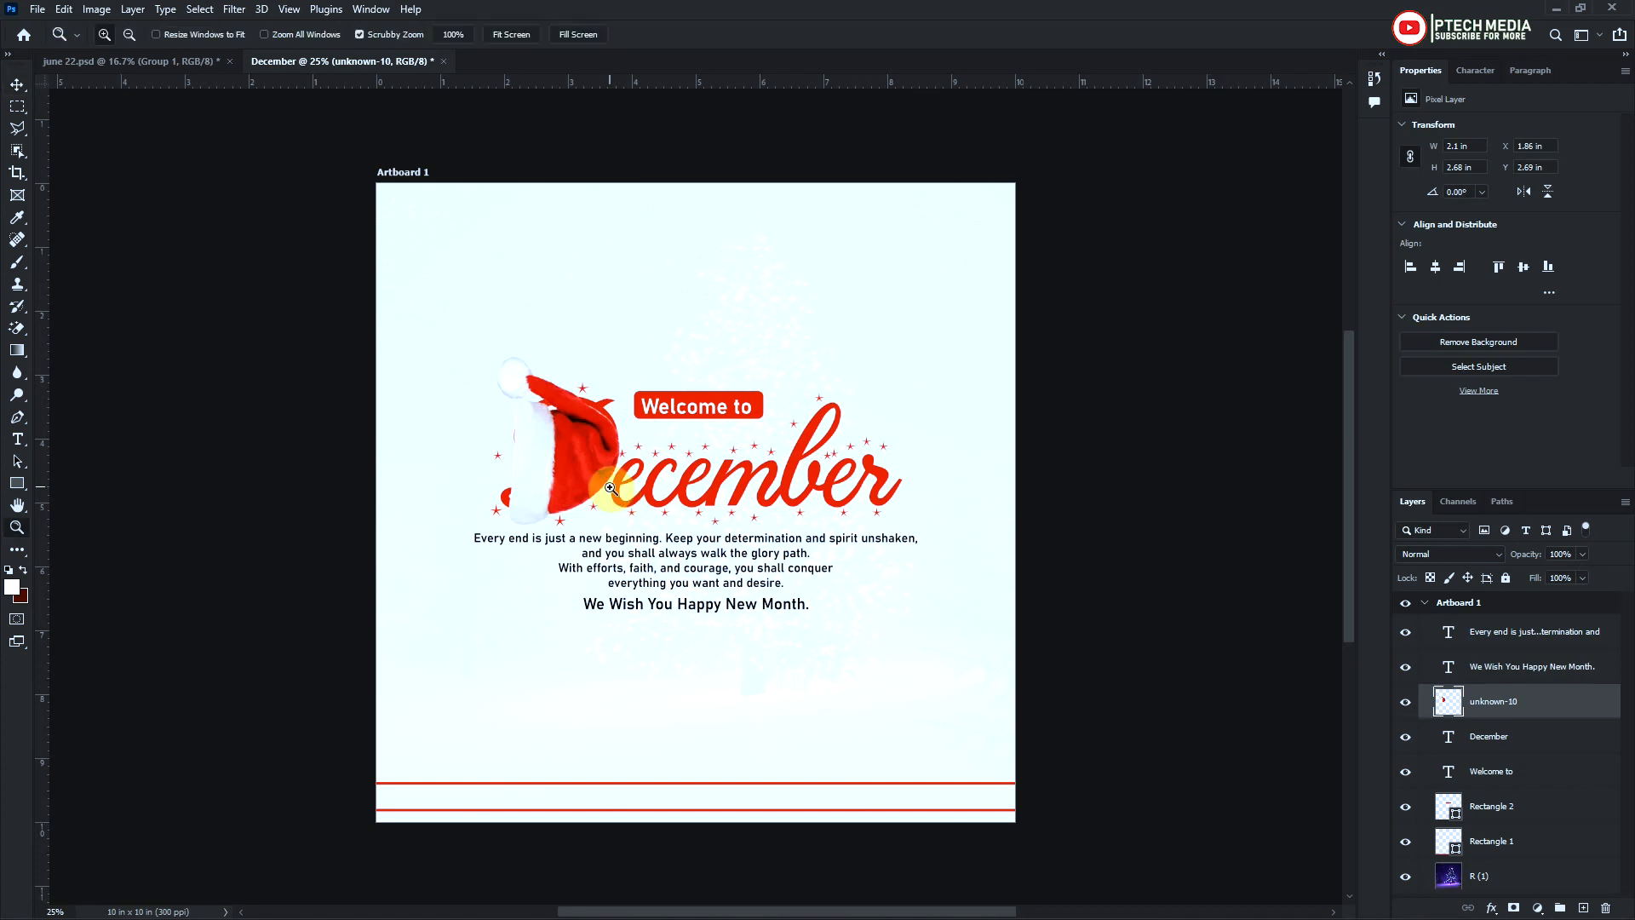
left_click(564, 514)
left_click(563, 514)
key("v")
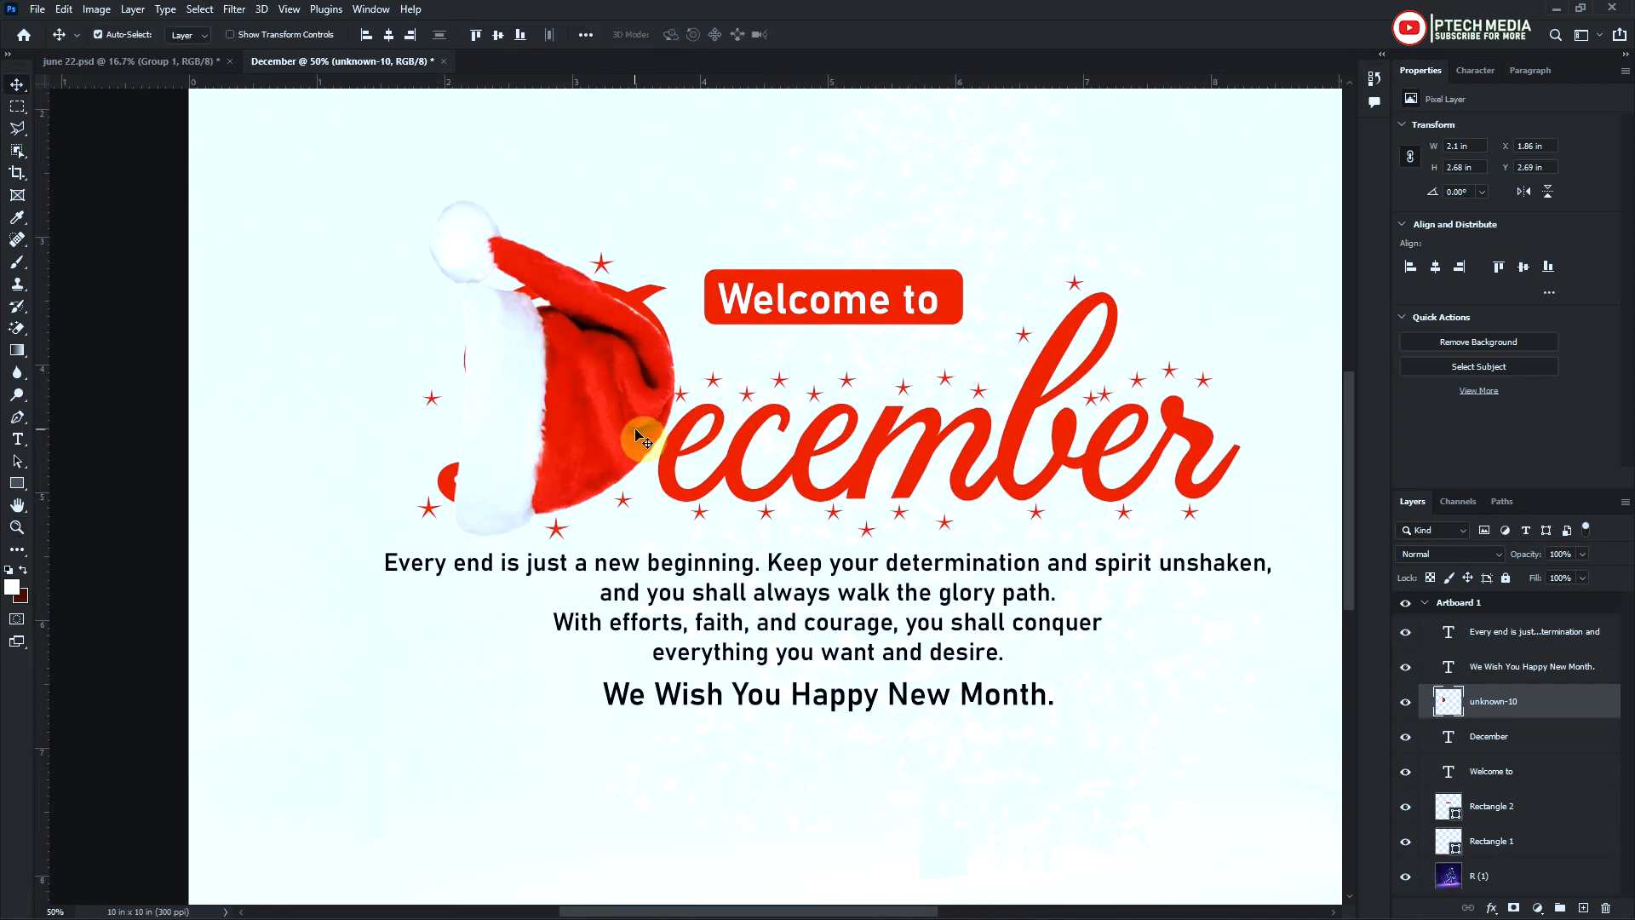
left_click(1516, 737)
right_click(1518, 743)
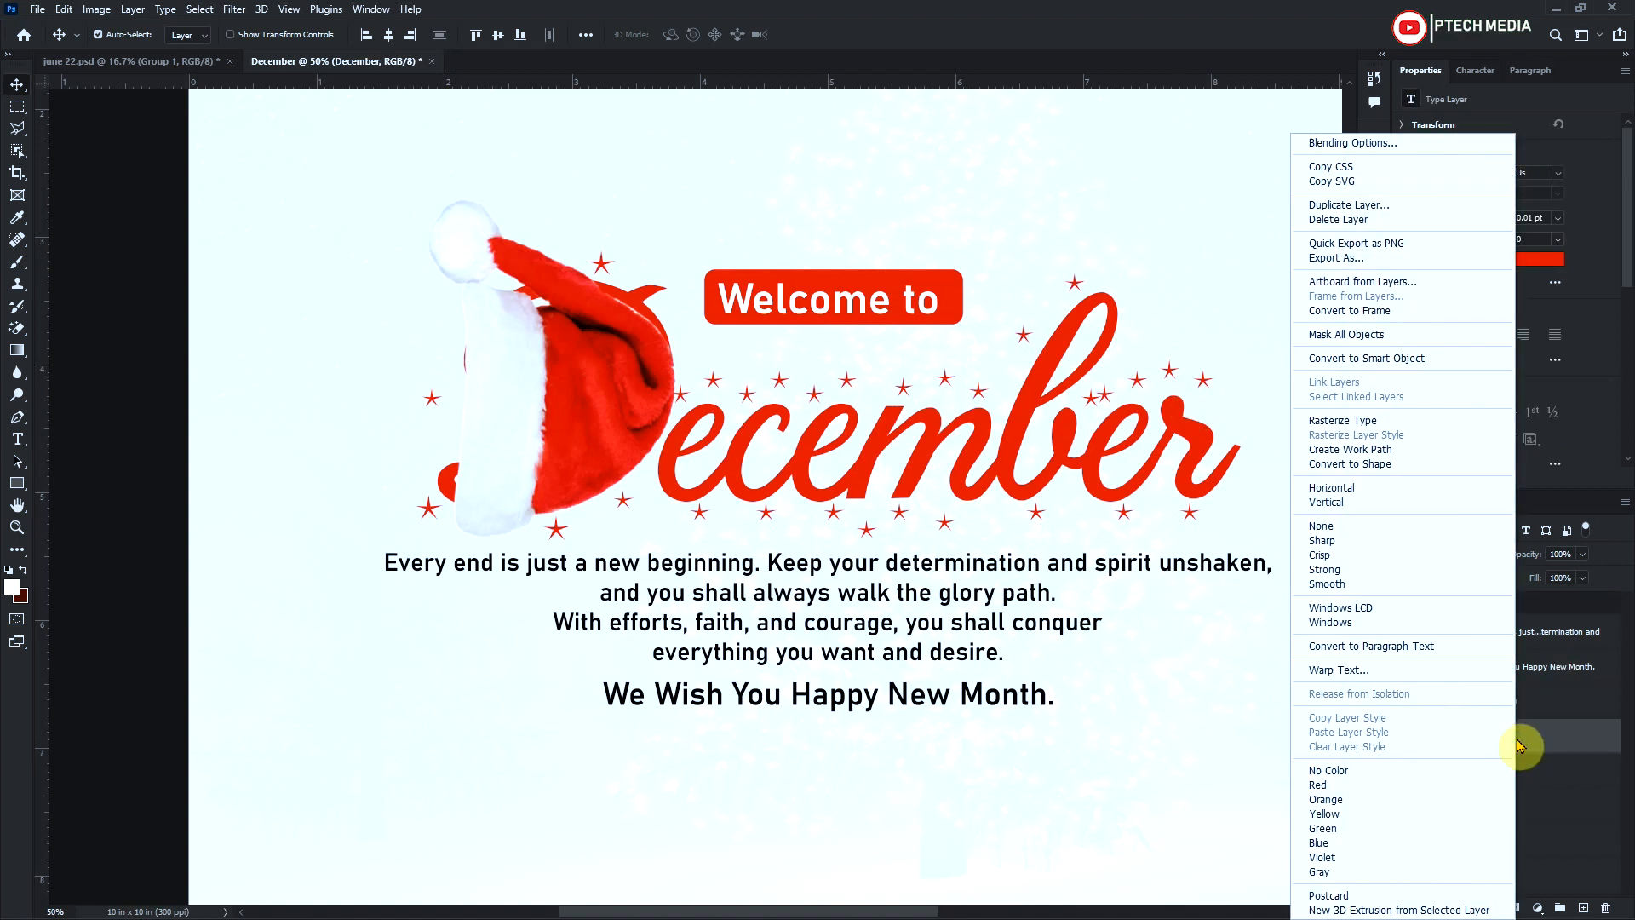
left_click(1430, 420)
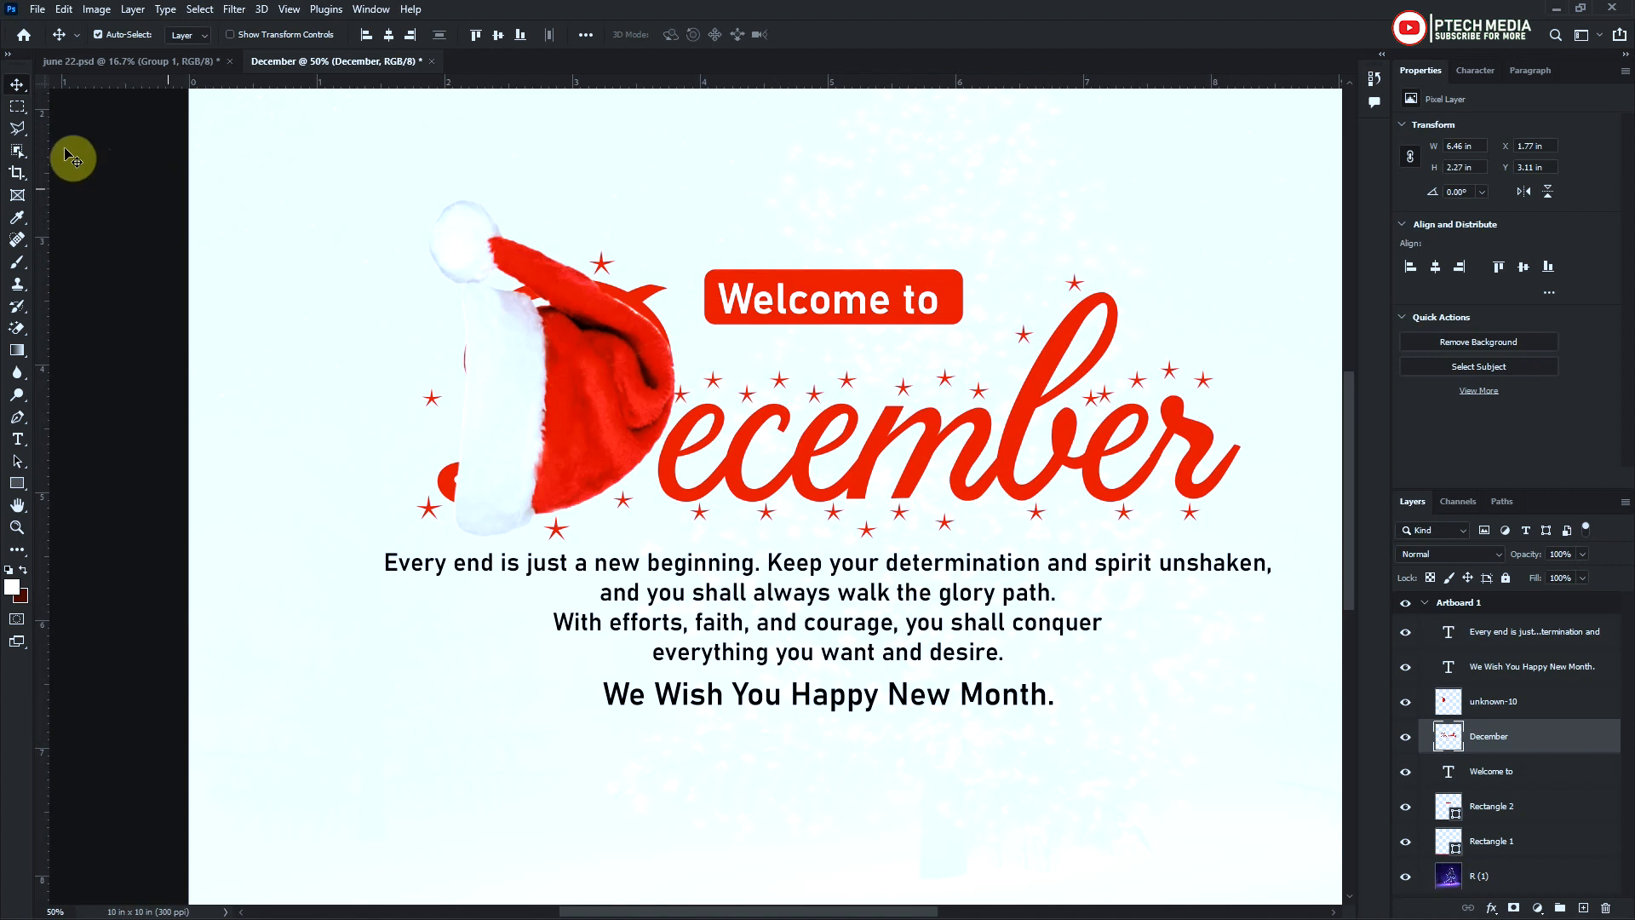
Outline the D and its nearby stars on the "December" layer with the Polygonal Lasso and delete them, hiding the hat only during the deletion
left_click(17, 128)
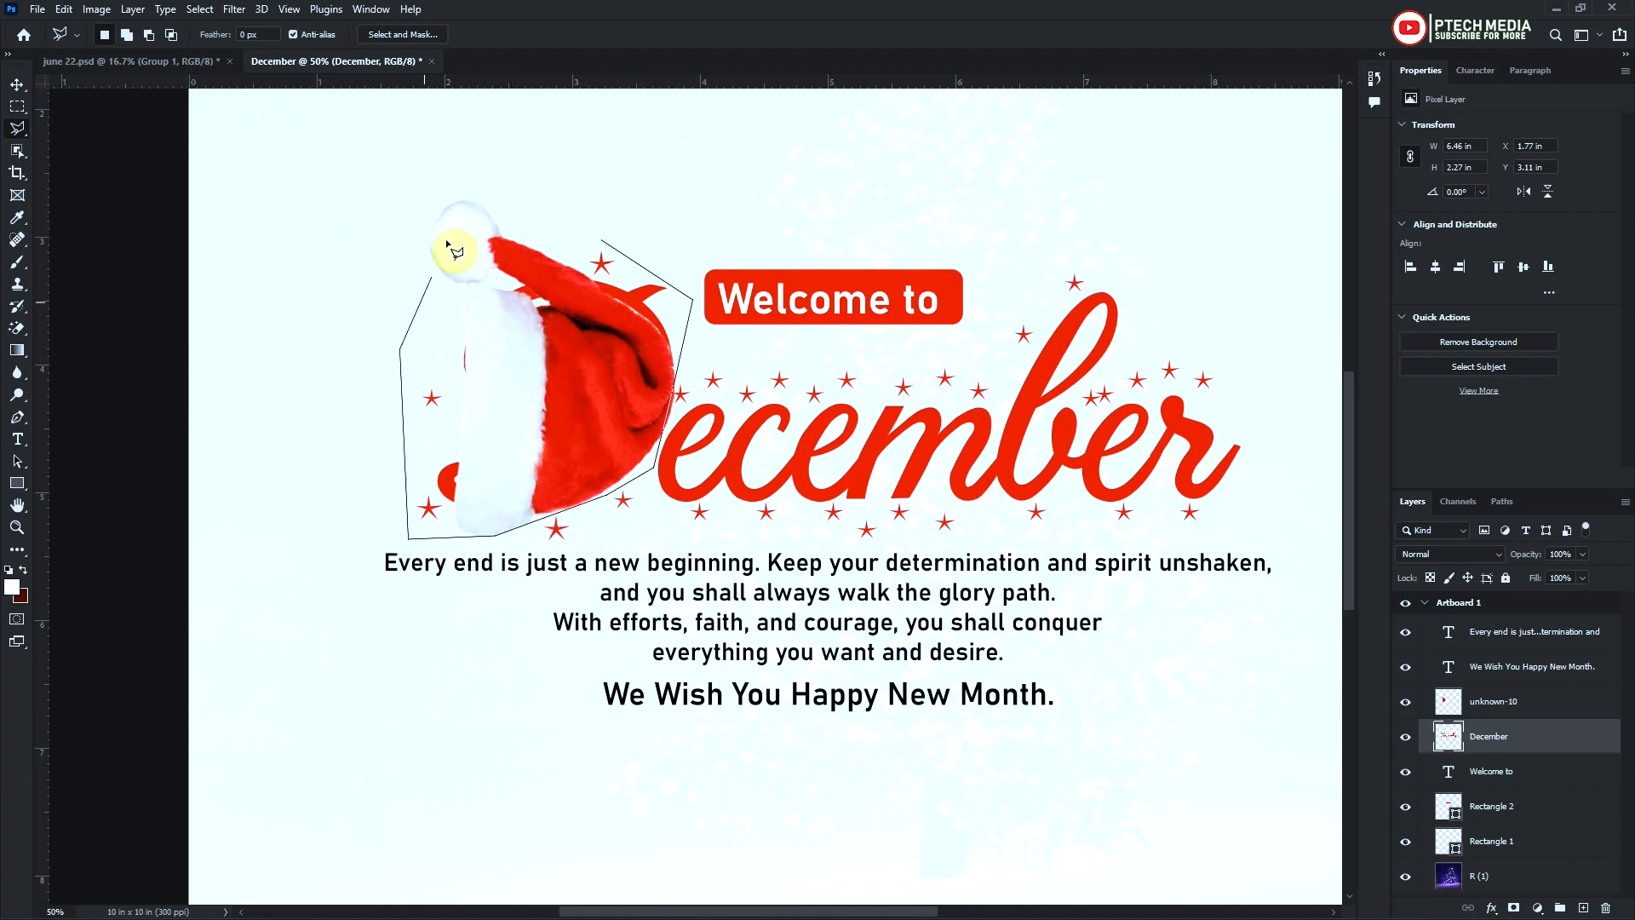
left_click(602, 245)
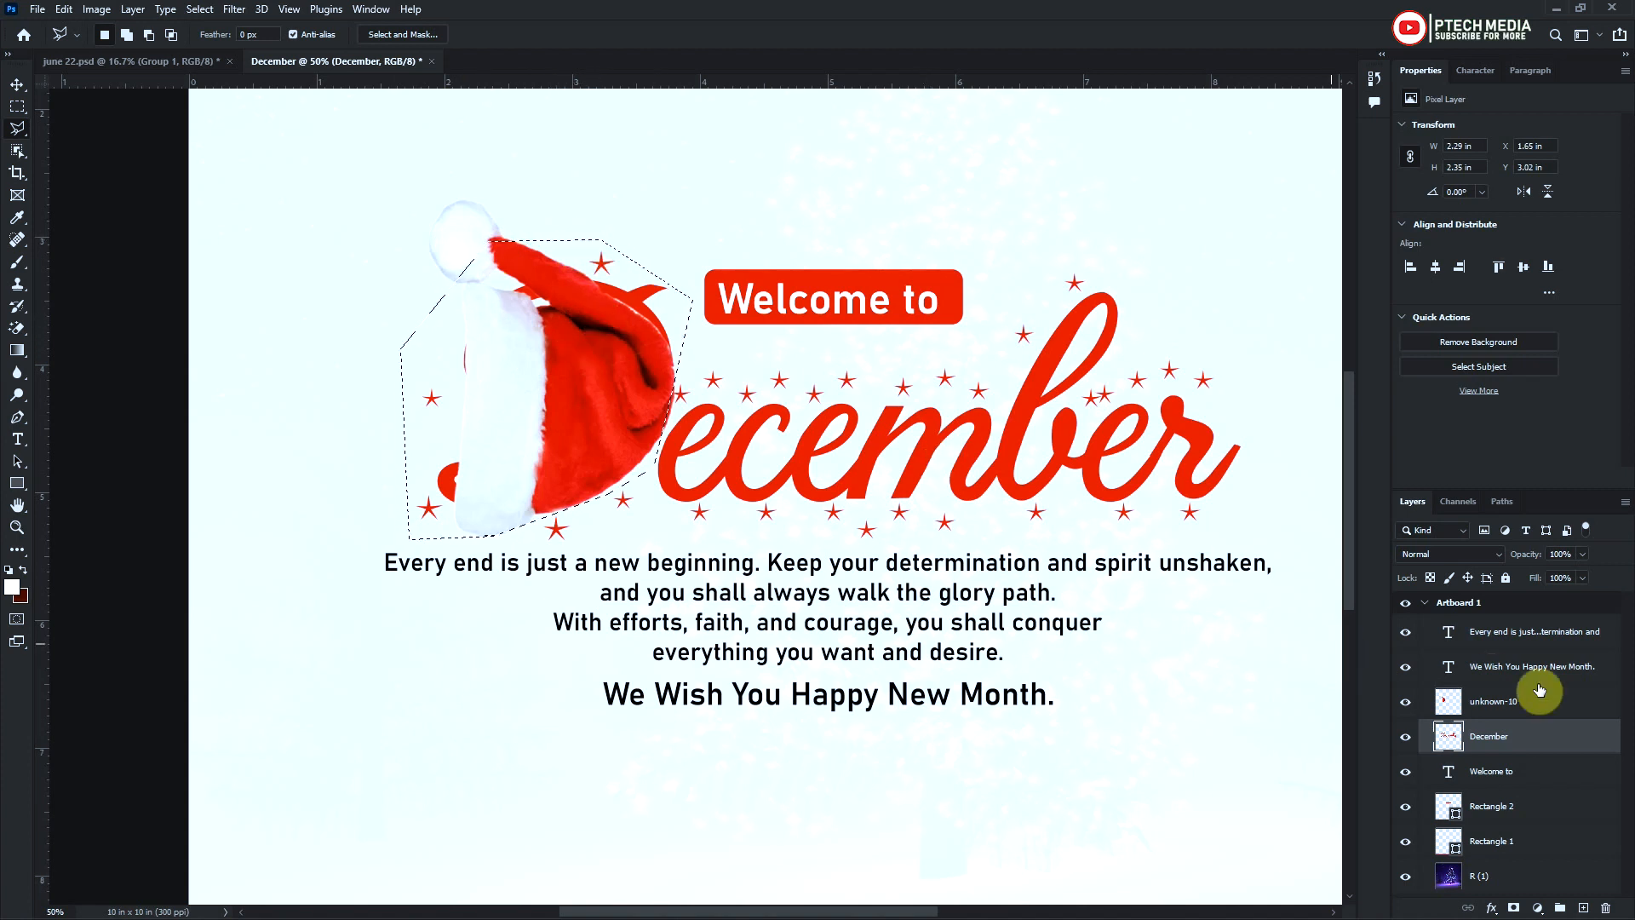
left_click(1406, 701)
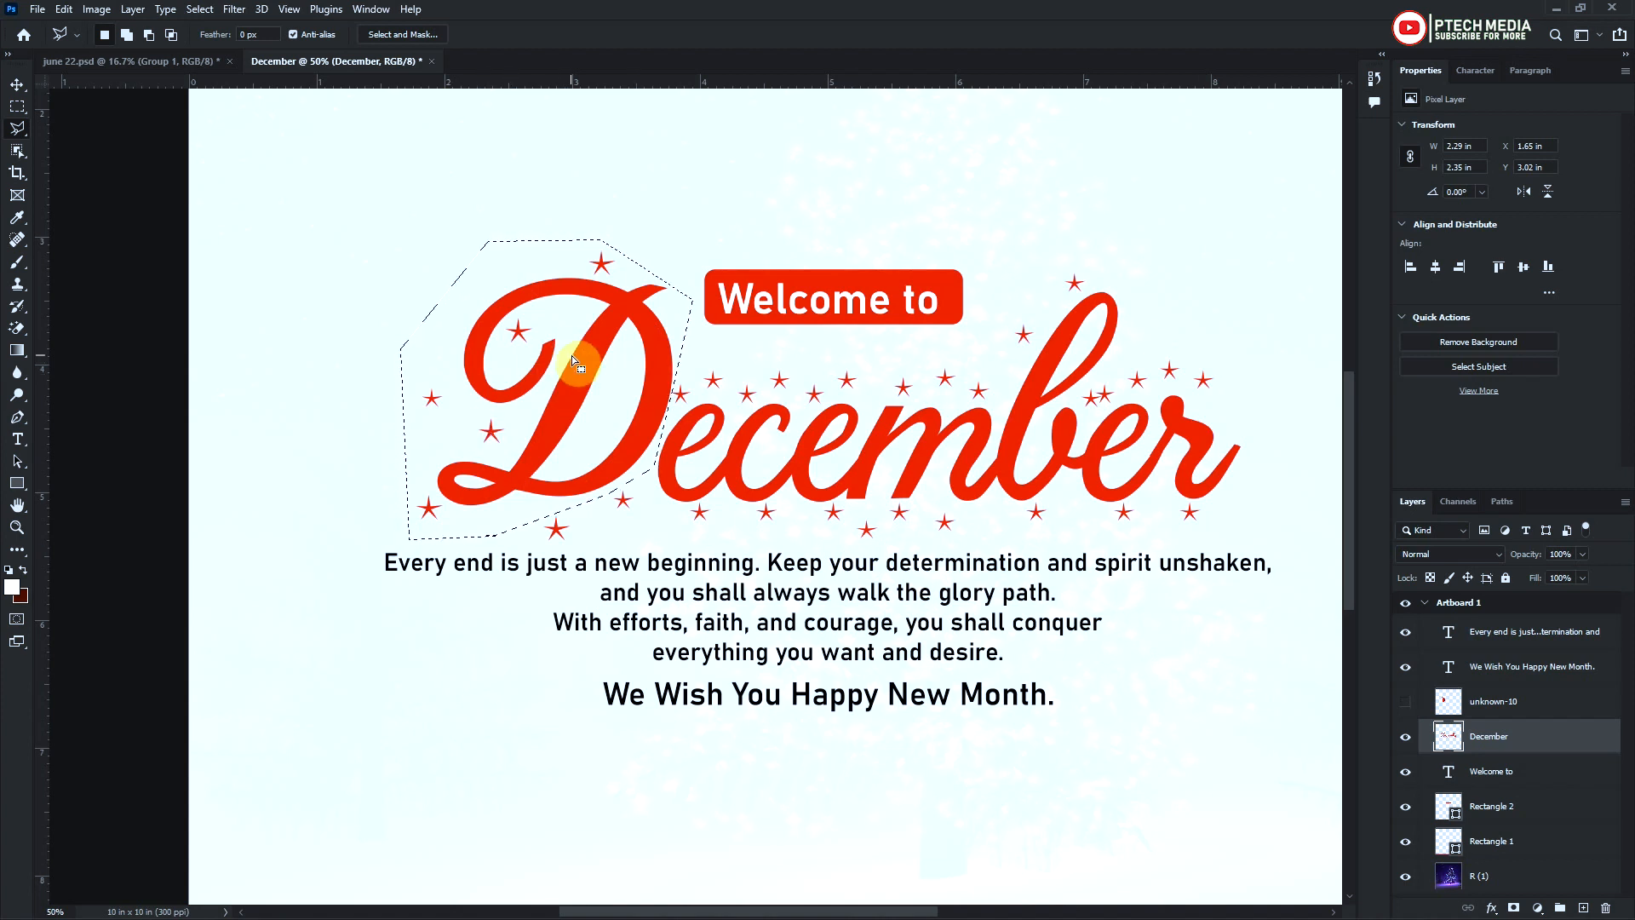
key("Delete")
key("ctrl+d")
left_click(1406, 704)
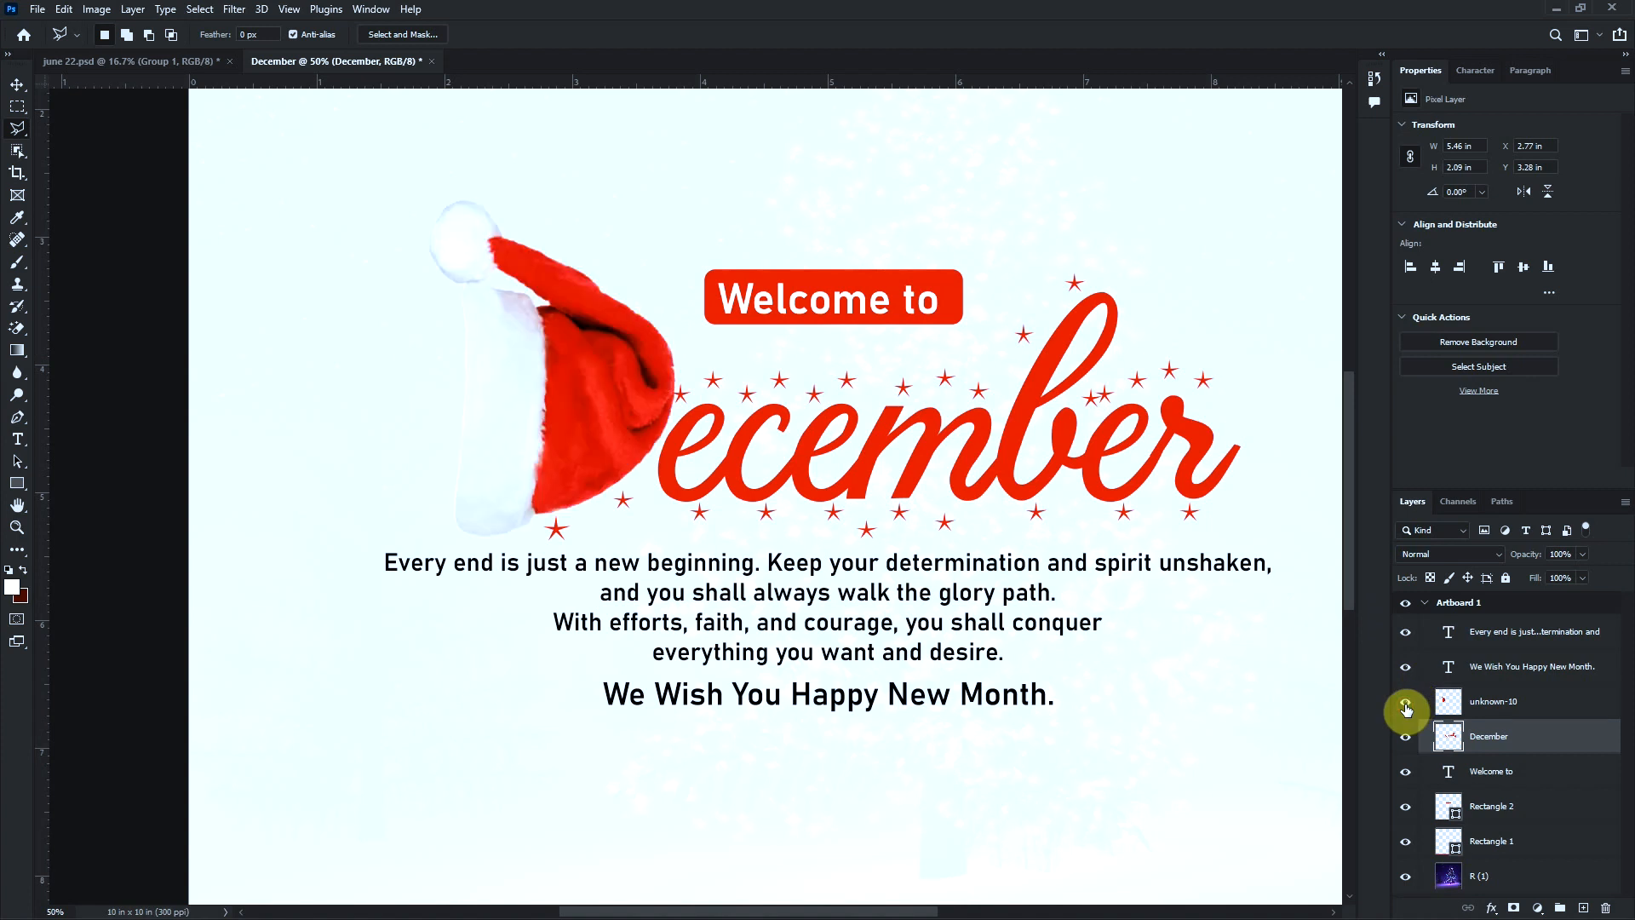
Add a drop shadow to the Santa hat with 21% opacity, 45° angle, 20 px distance and 18 px size
key("v")
left_click(540, 405)
left_click(1492, 908)
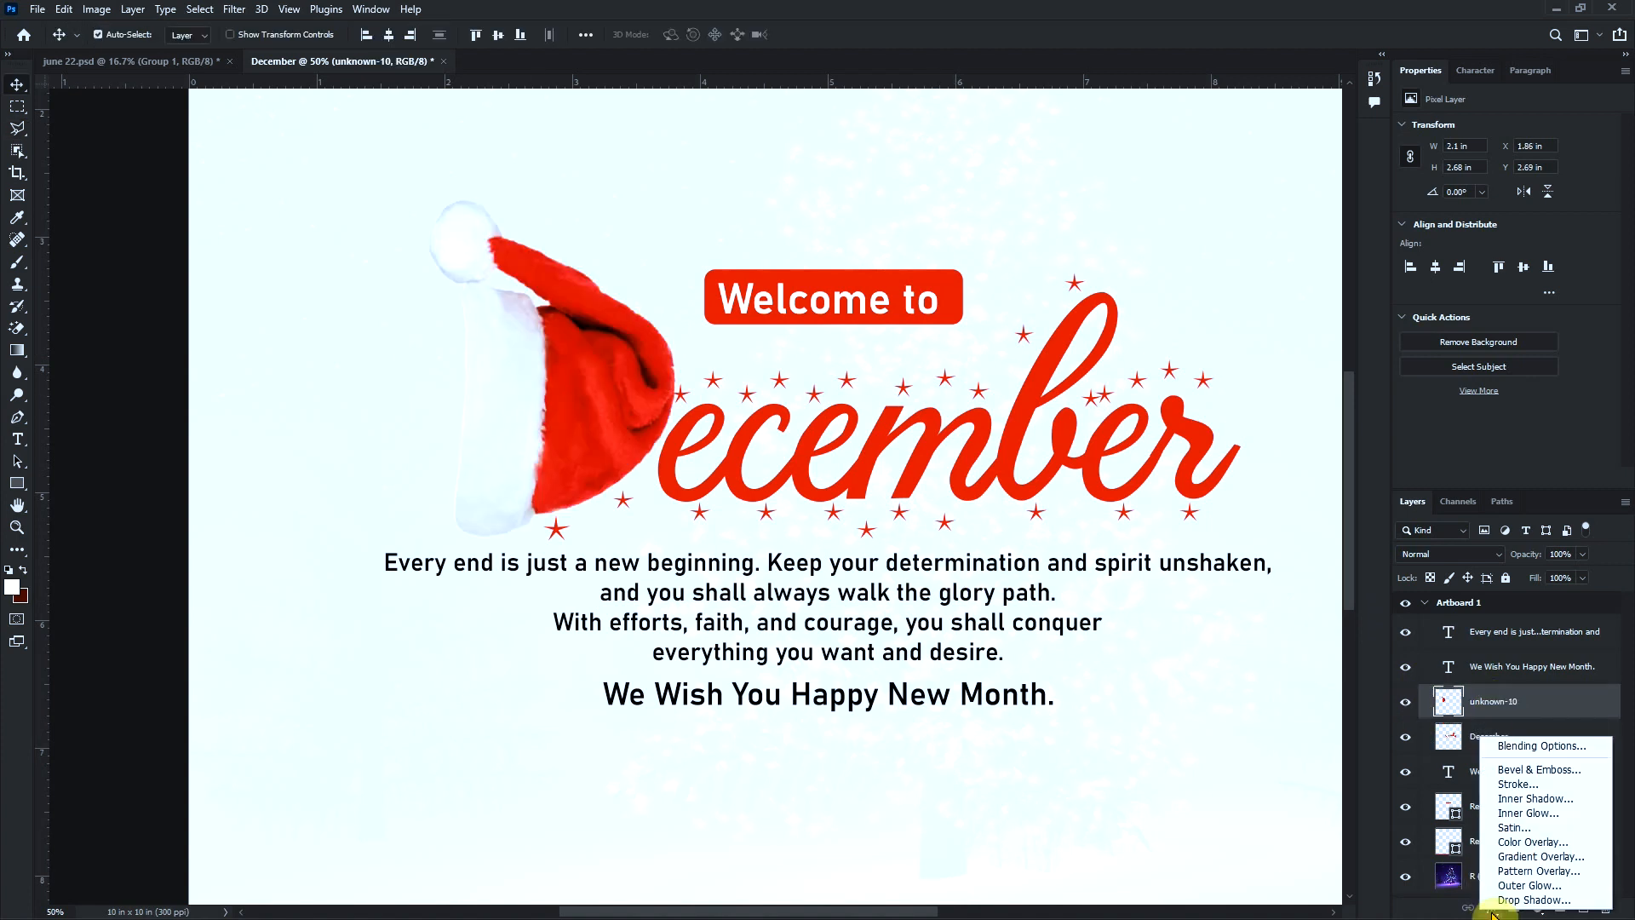
left_click(1524, 886)
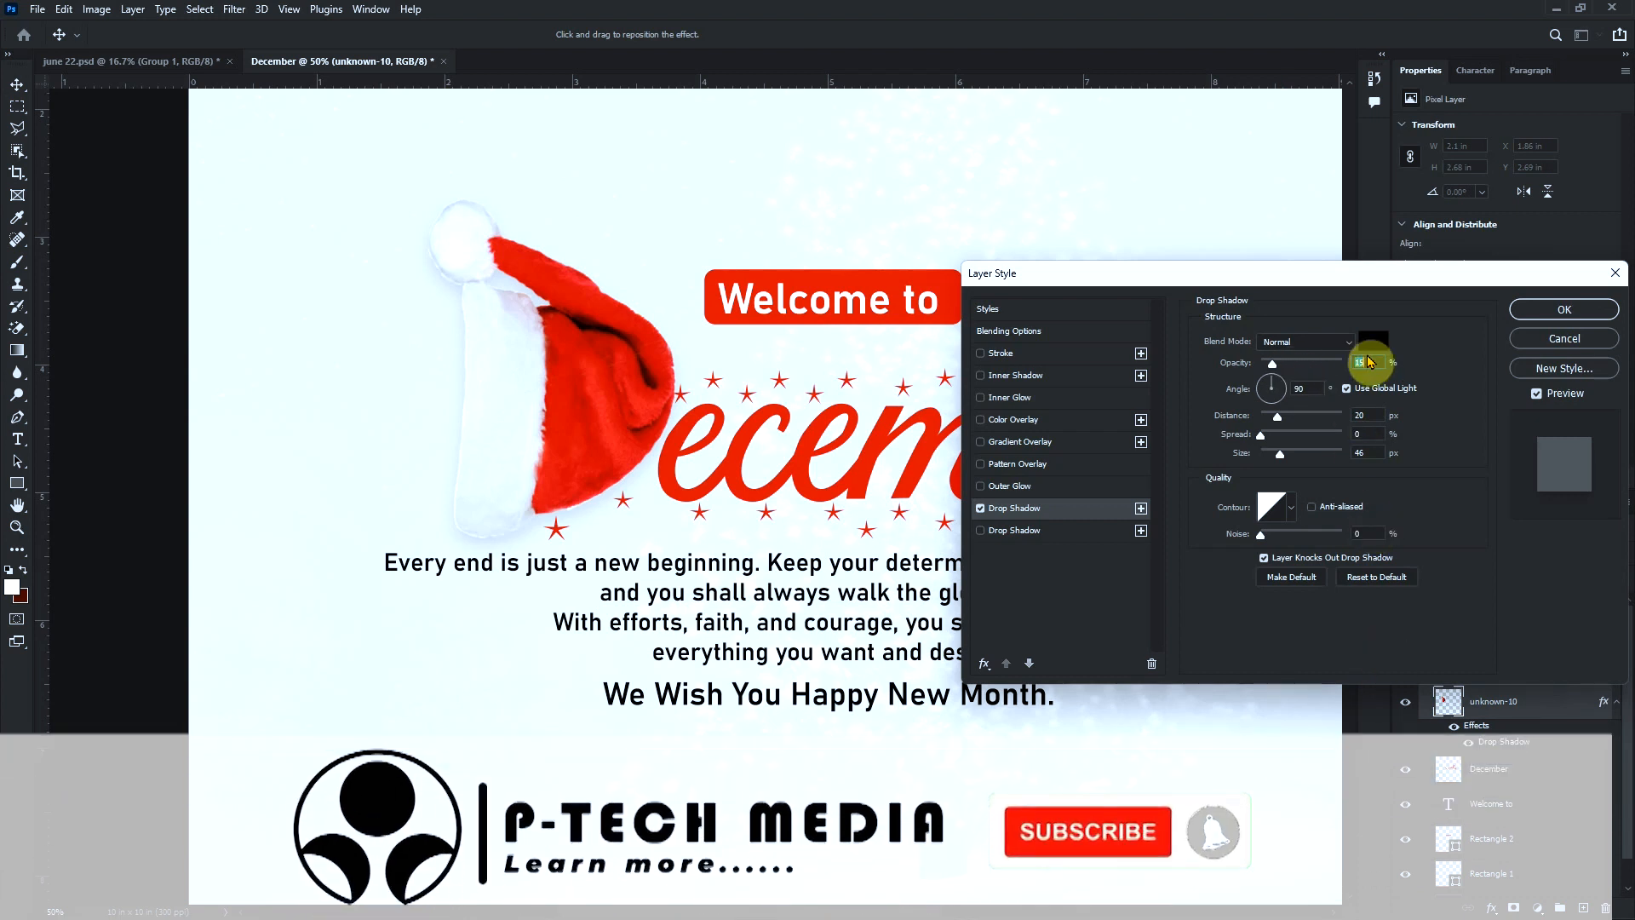
left_click(1284, 380)
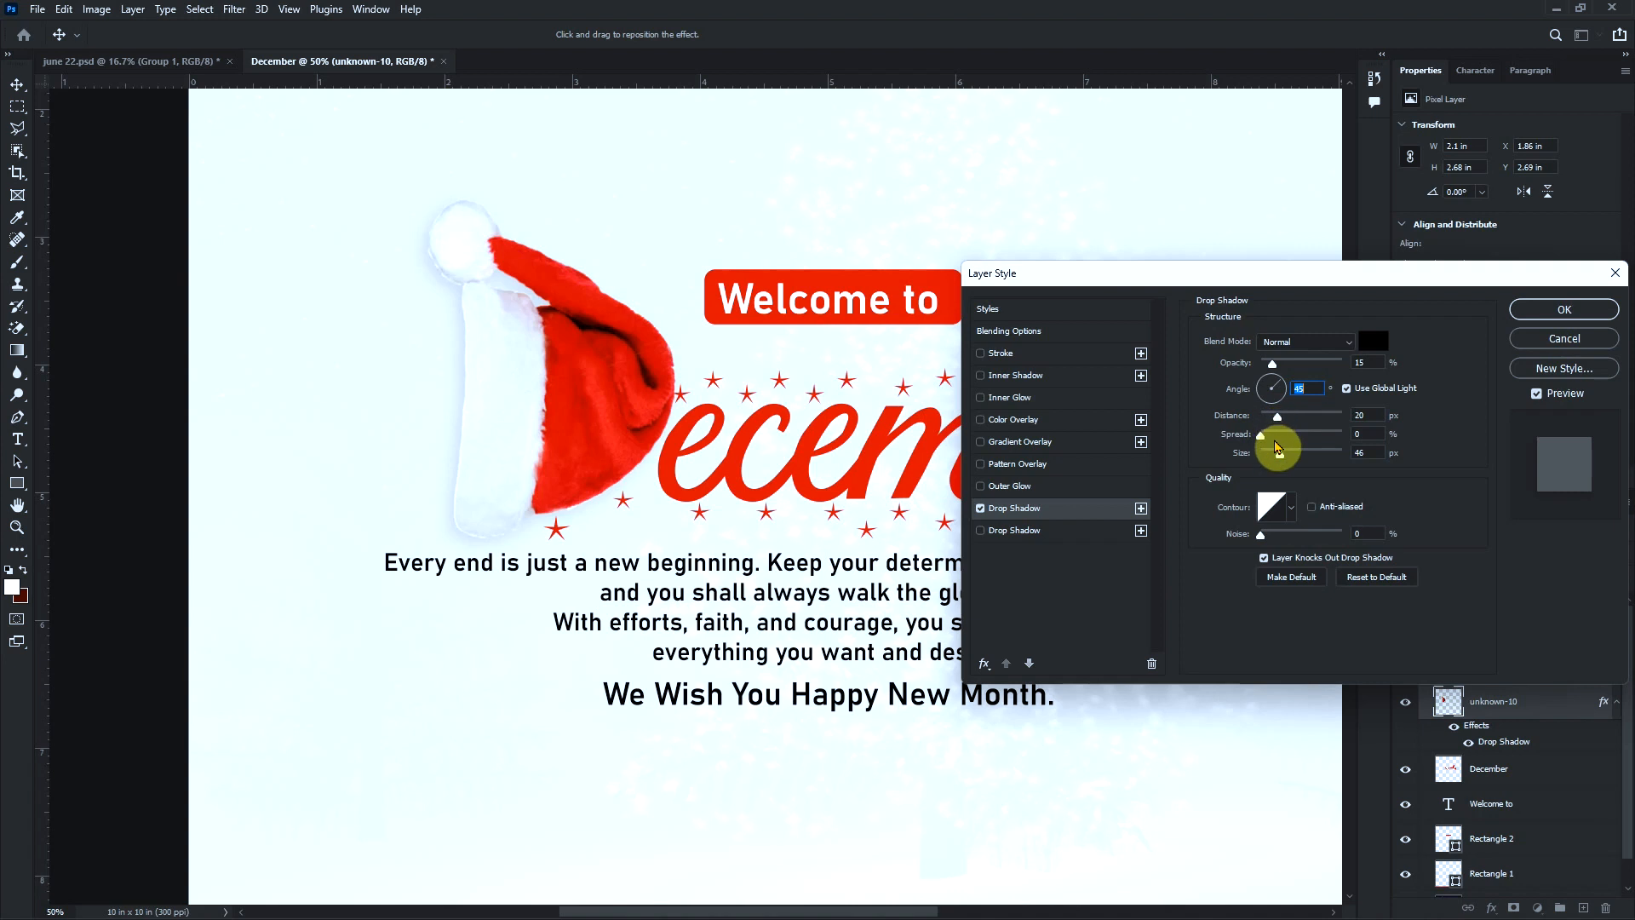
left_click_drag(1282, 364, 1282, 438)
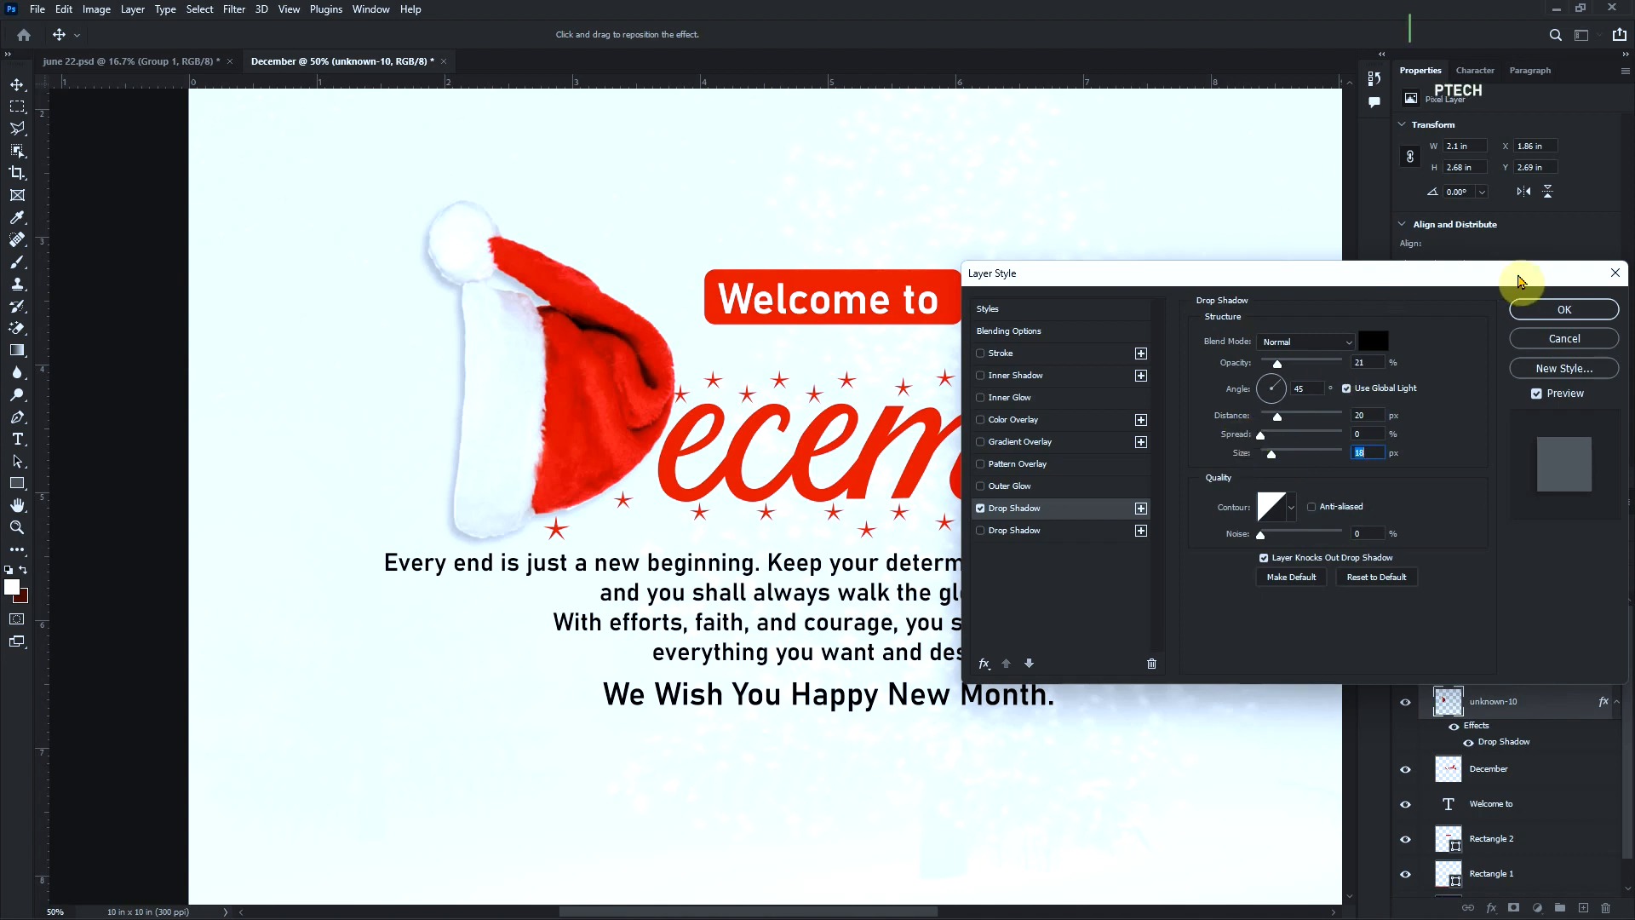
left_click(1564, 312)
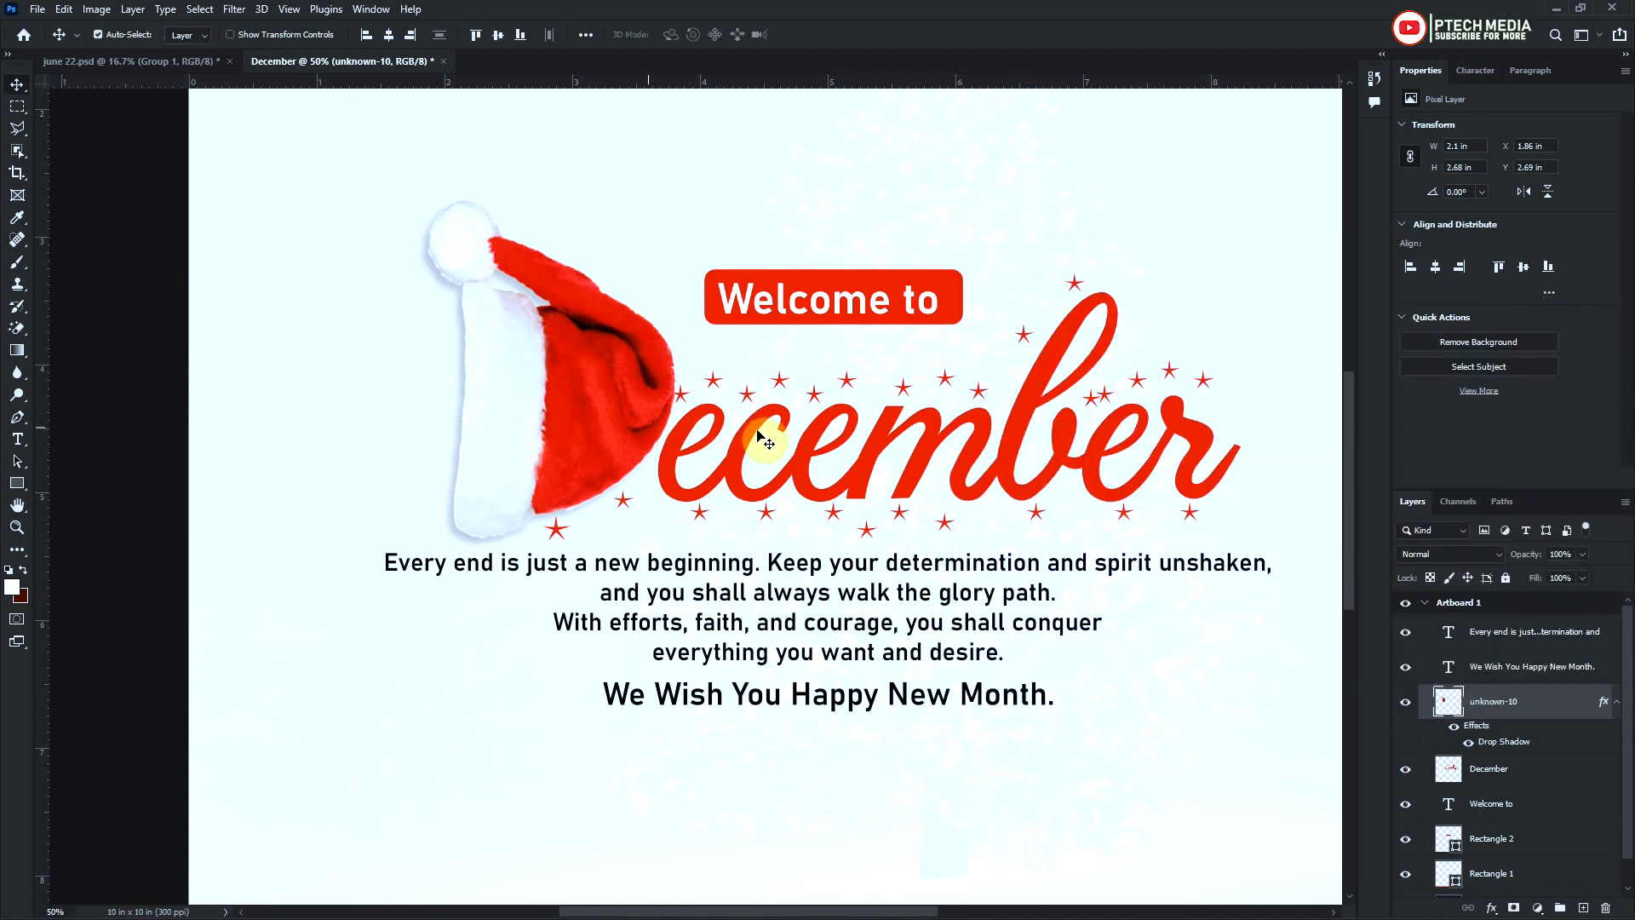
Merge the Santa hat and "December" layers and move the merged layer beneath the red "Welcome to" rectangle layer
left_click(1515, 780)
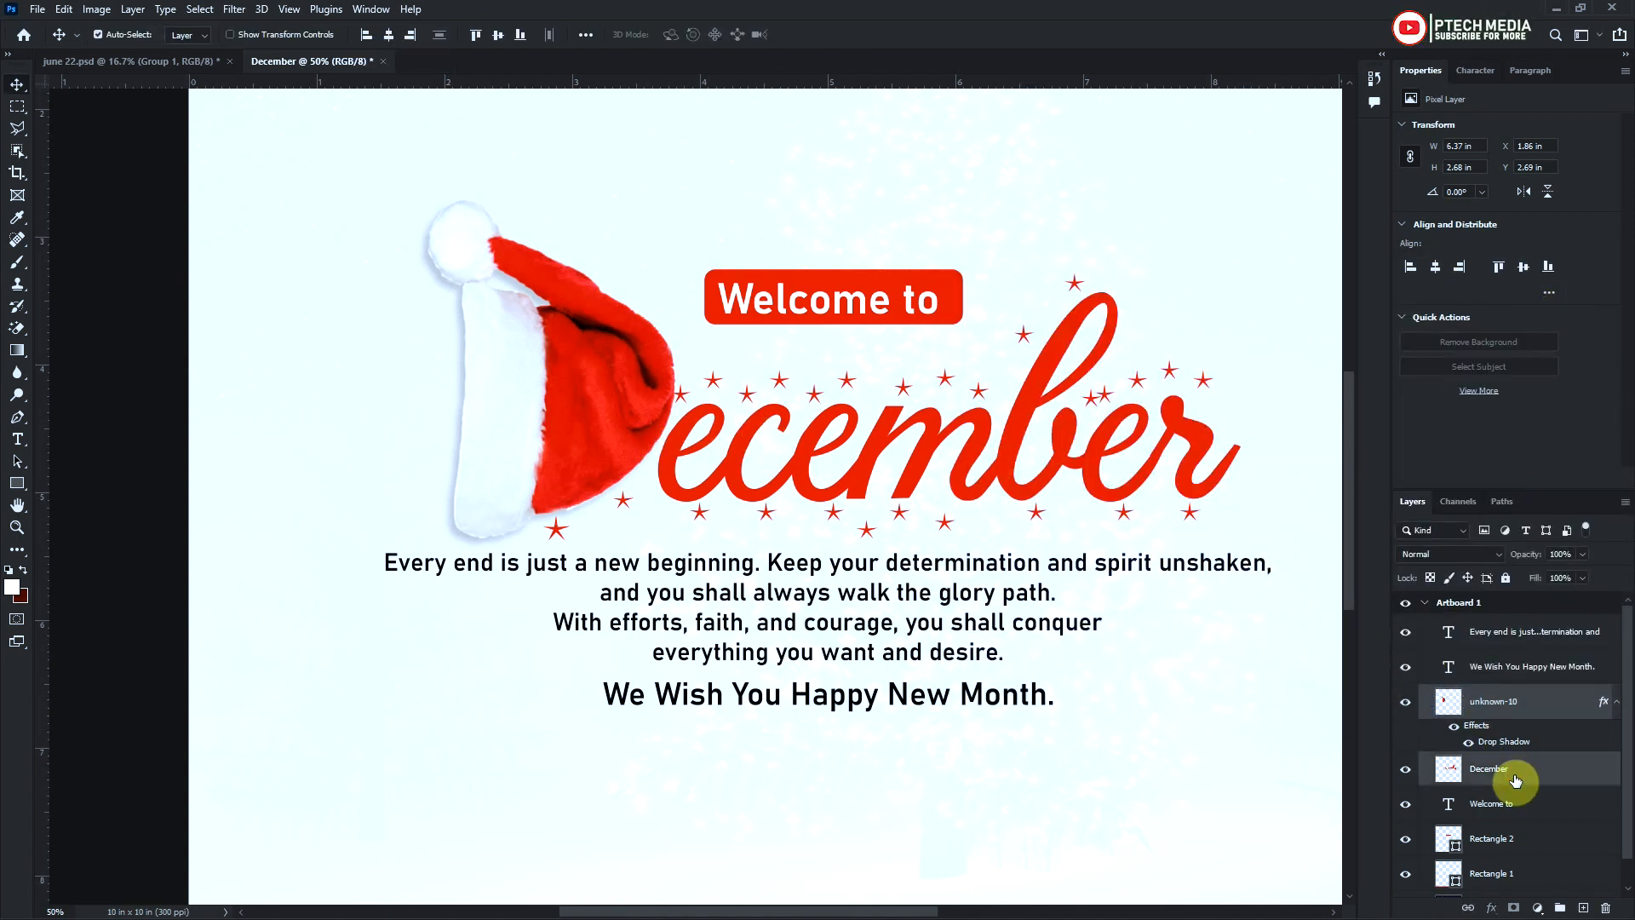
right_click(1515, 781)
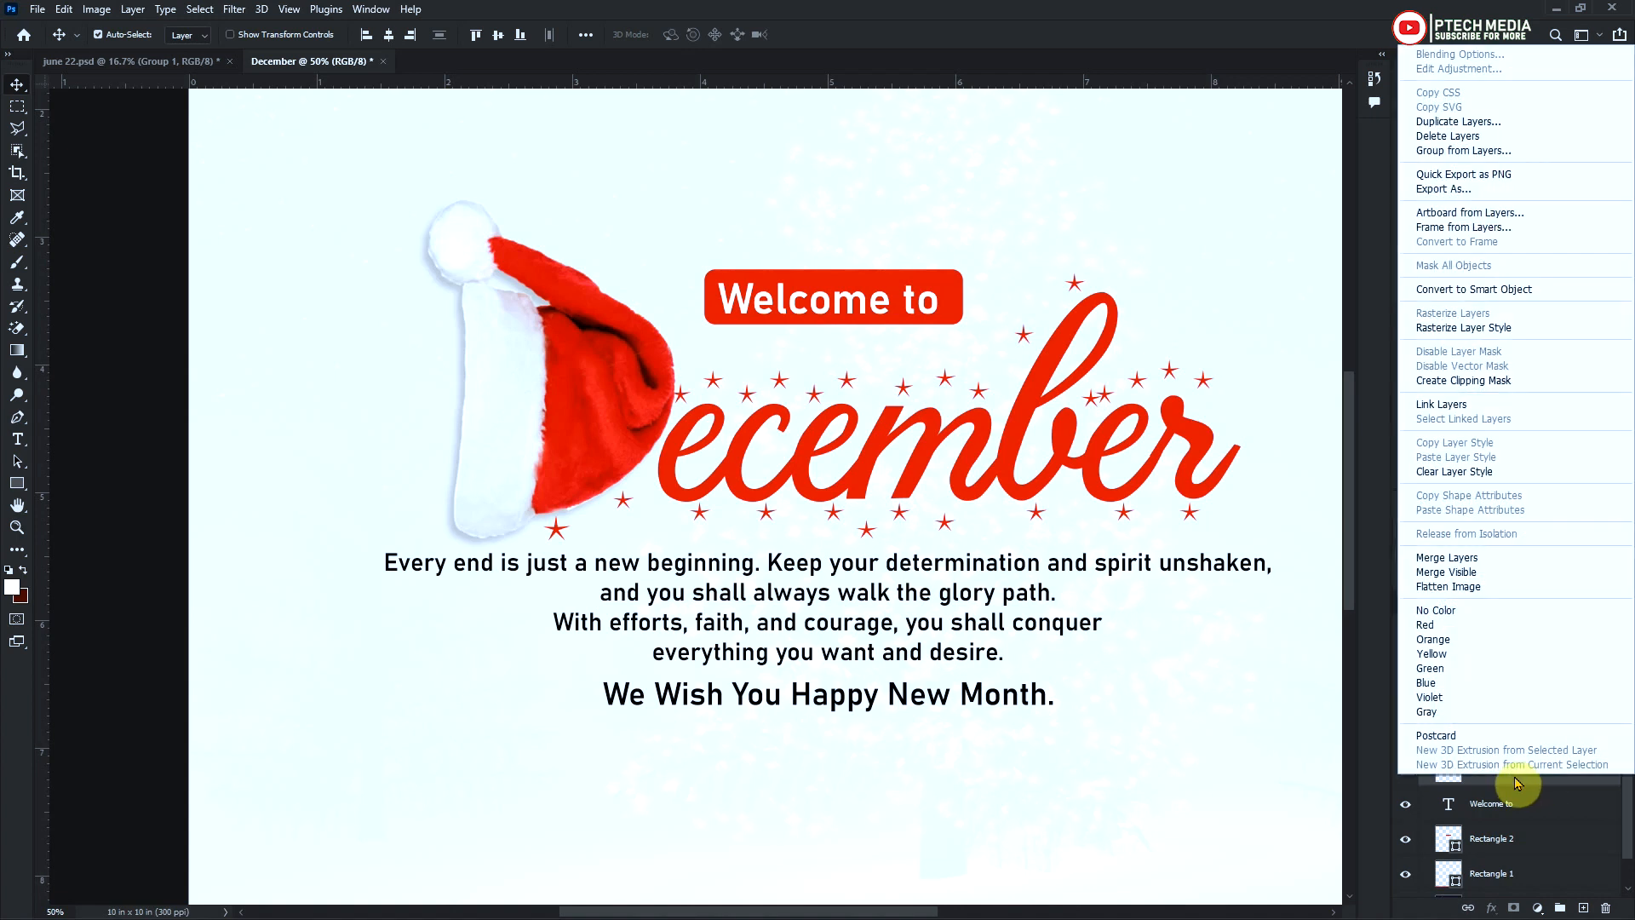
left_click(1462, 555)
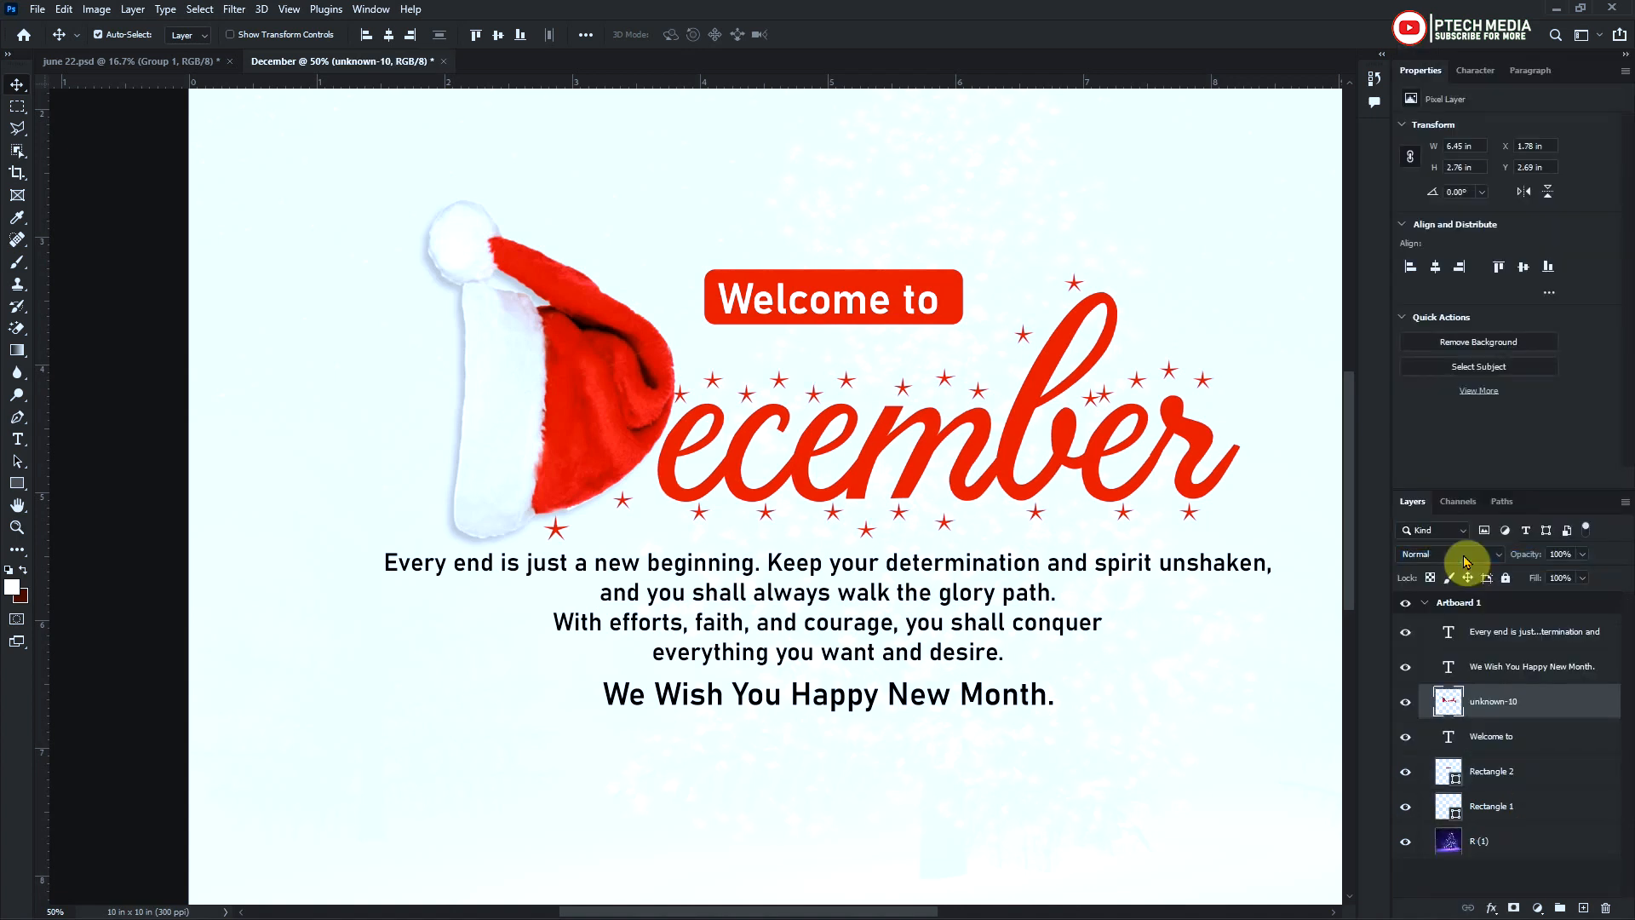
left_click(1407, 703)
left_click(1406, 702)
left_click_drag(1409, 704, 1516, 807)
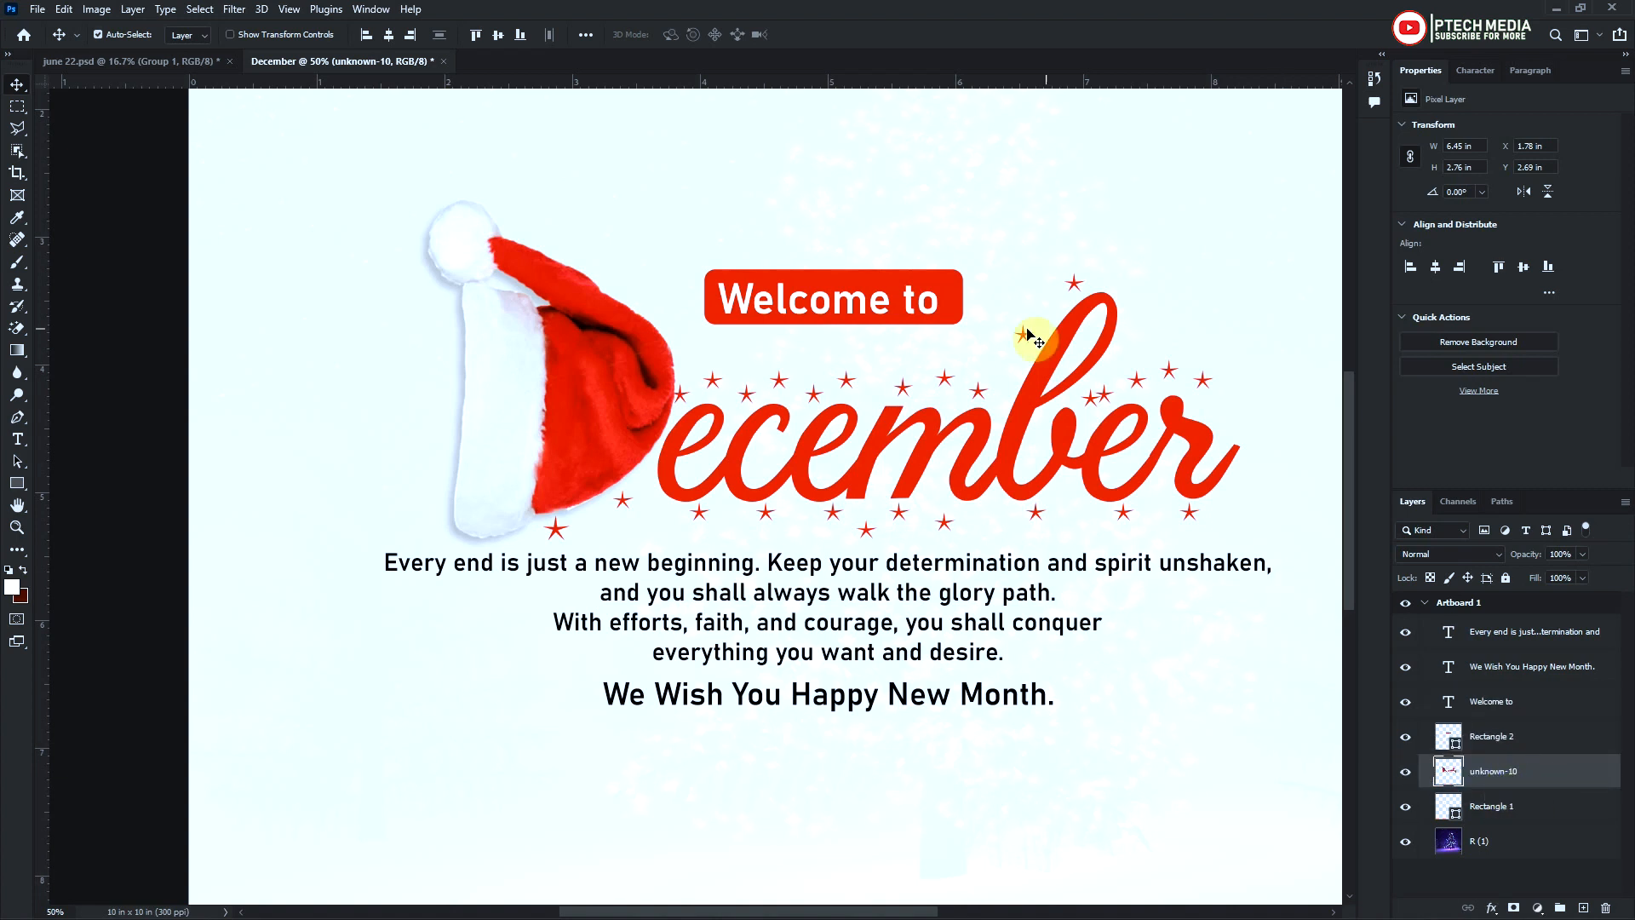
Move the "Welcome to" text and its red rectangle together about 0.3 in down, closer to "December"
left_click(944, 307)
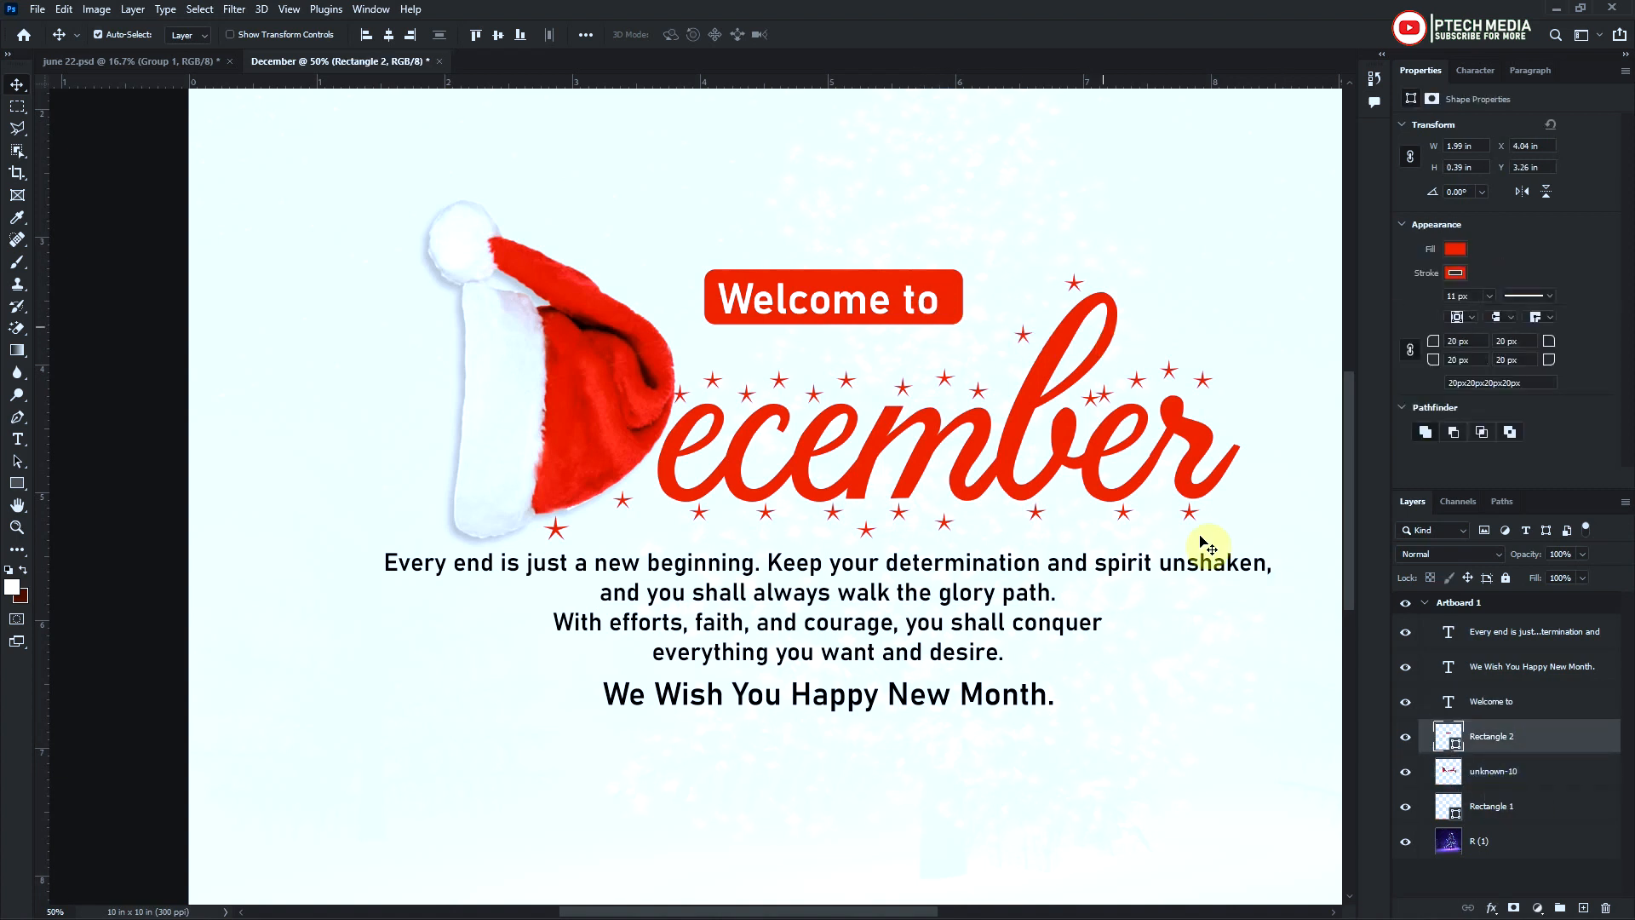
left_click(1457, 707, "shift")
left_click_drag(885, 296, 896, 335)
Move the hat lettering, "Welcome to" with its rectangle, and both message texts together about 0.3 in up the artboard
scroll(895, 549, "down", 2)
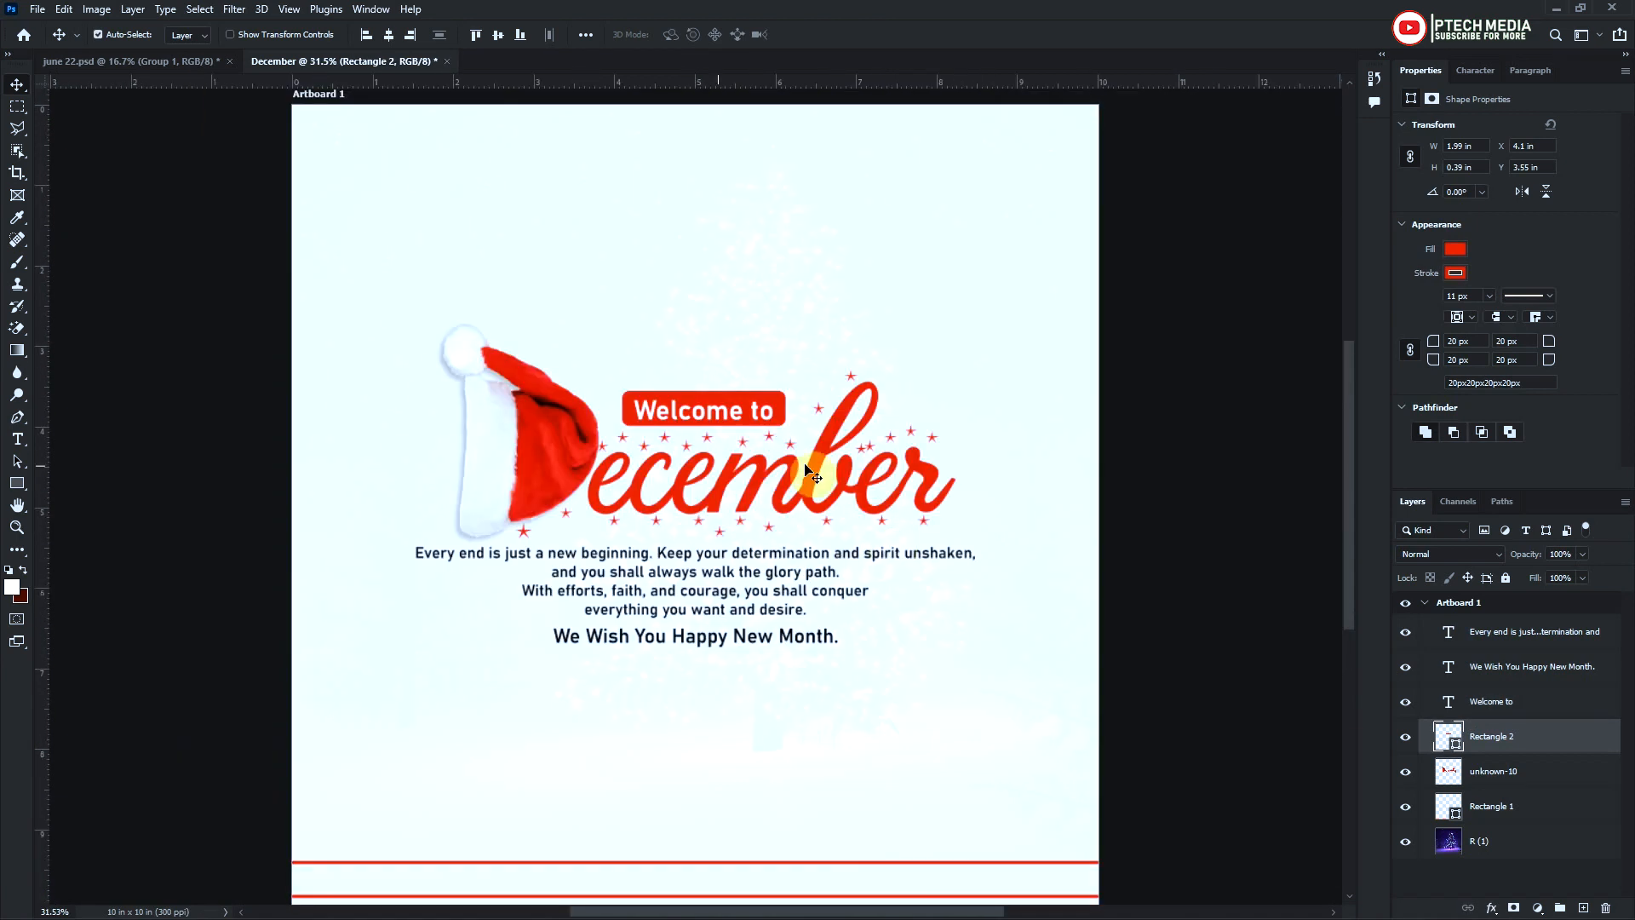
left_click(1563, 635)
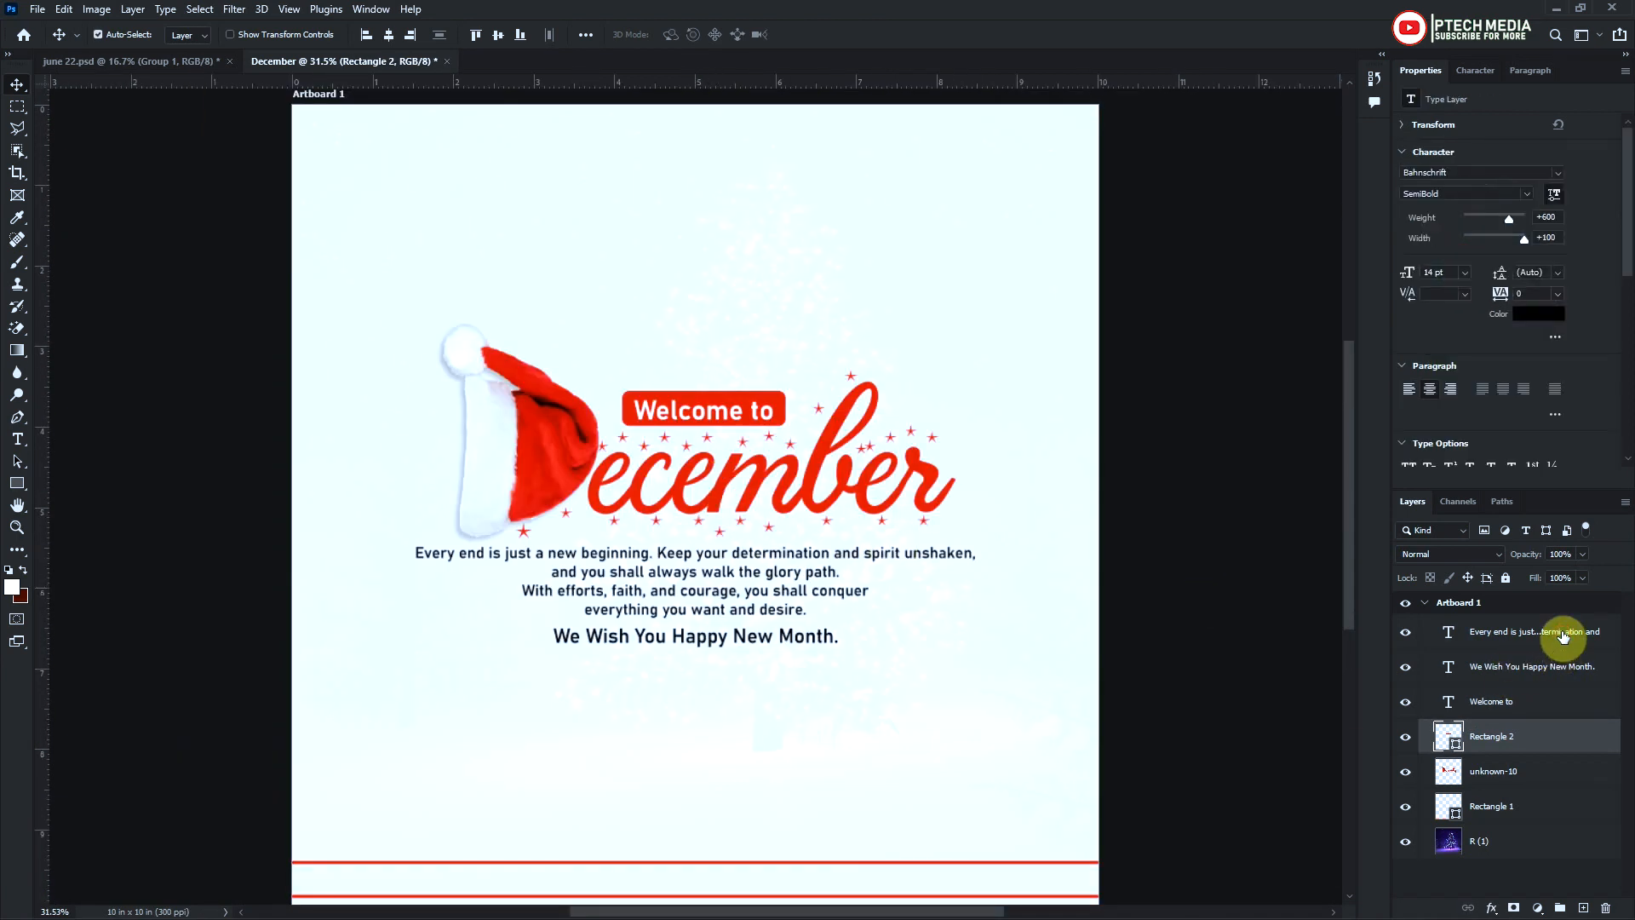
left_click(1559, 784, "shift")
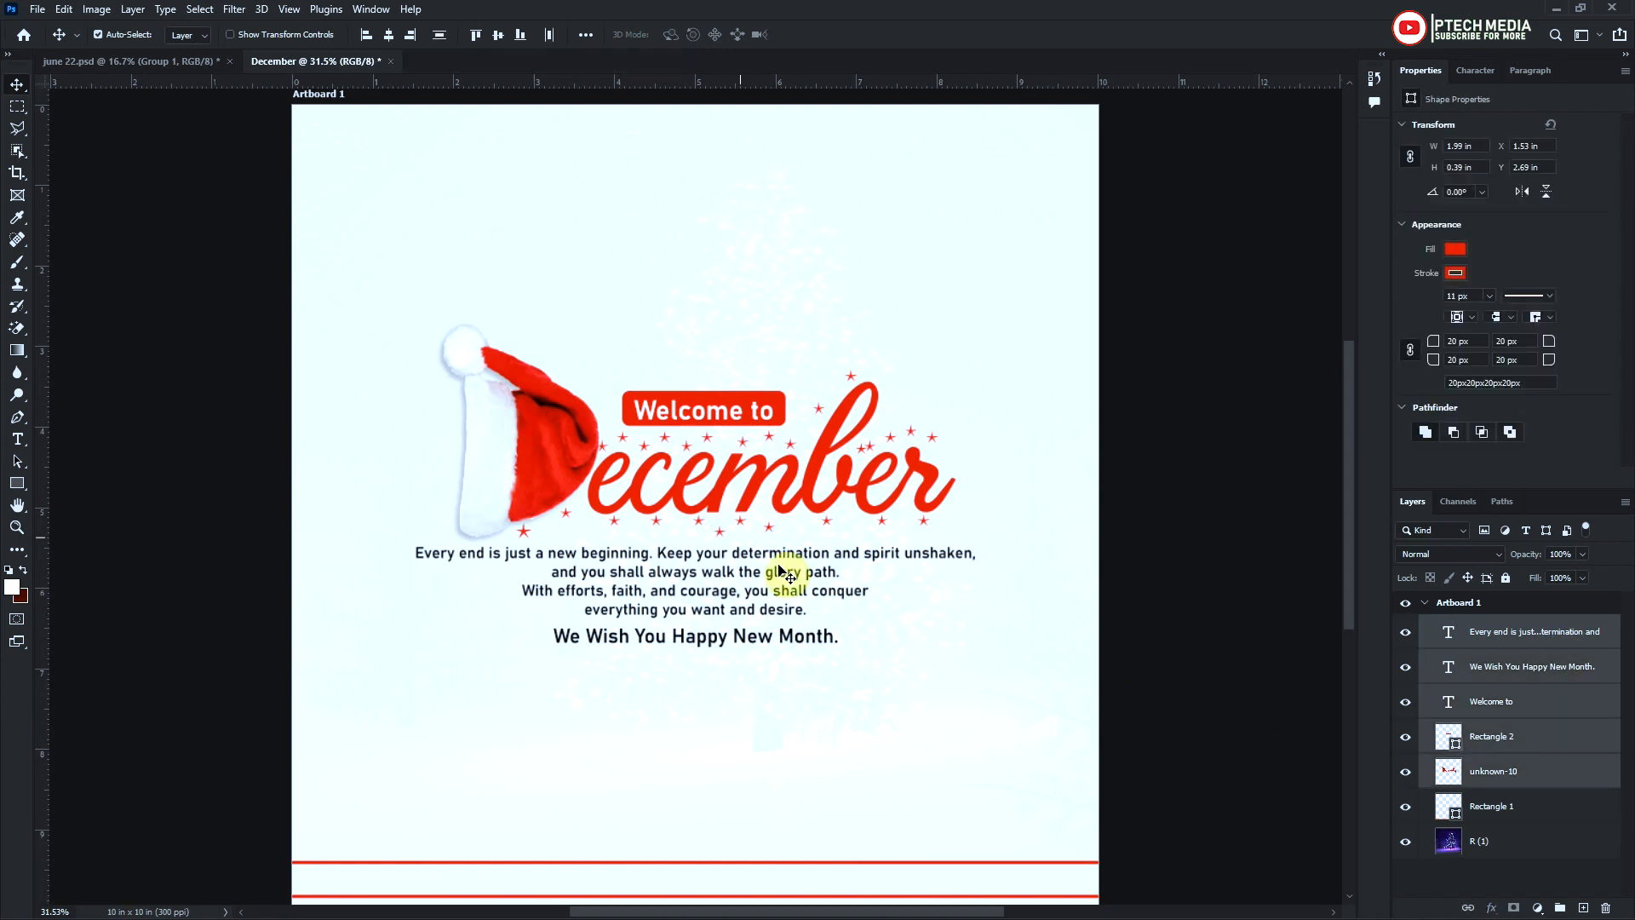
key("shift+Up")
key("shift+Up")
key("shift+Up")
key("shift+Up")
key("shift+Up")
key("shift+Up")
key("shift+Up")
key("shift+Up")
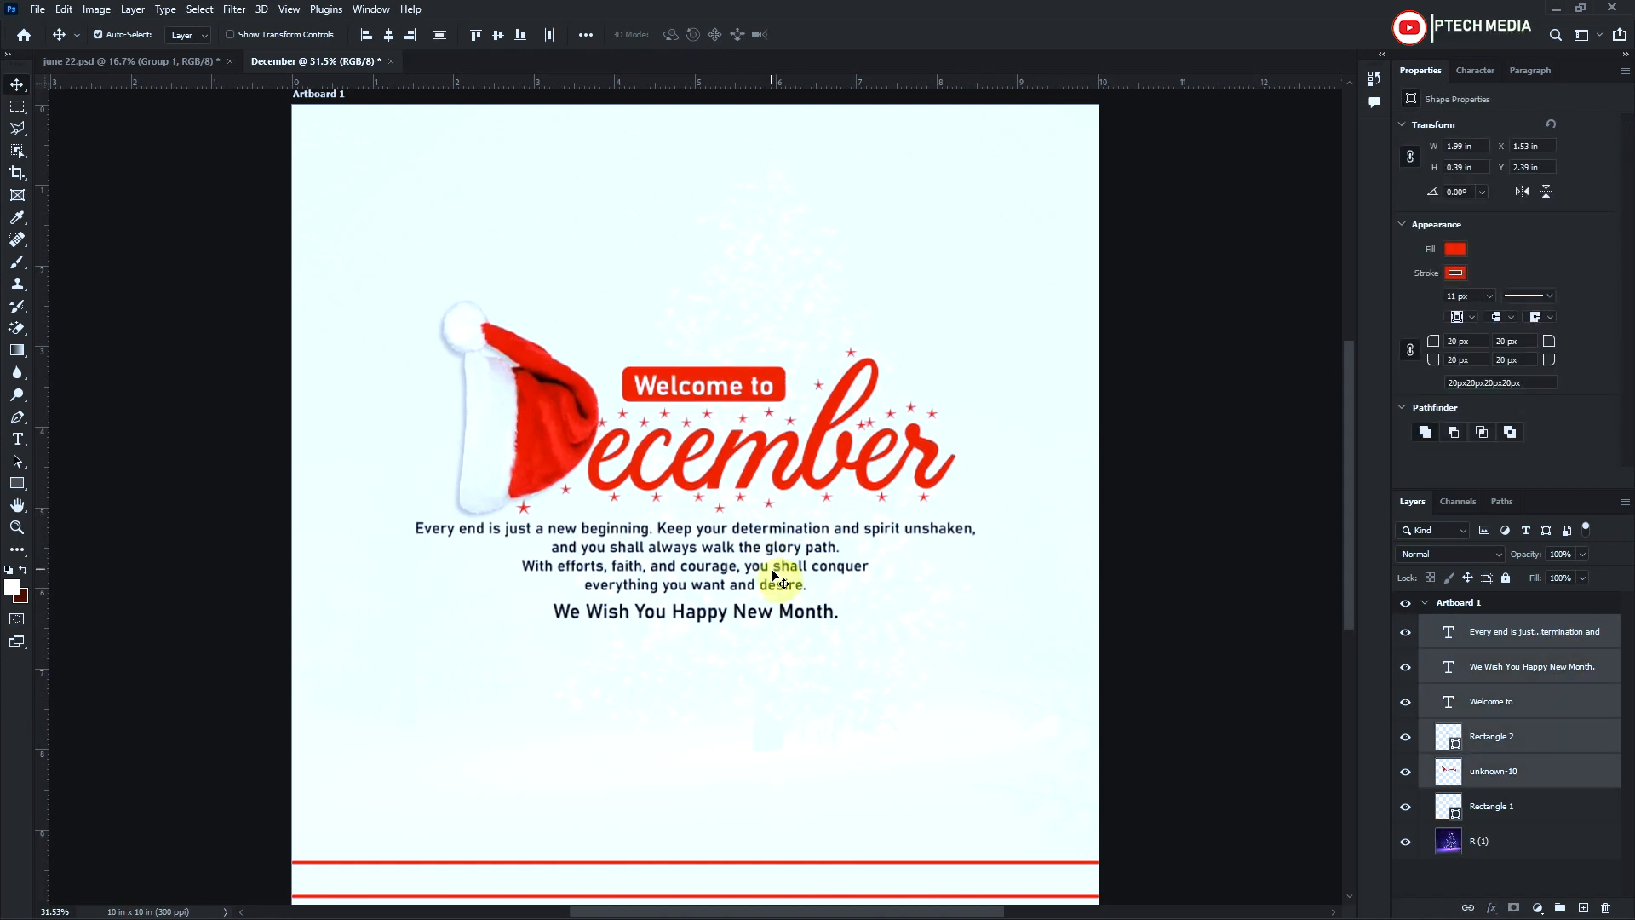
left_click(650, 296)
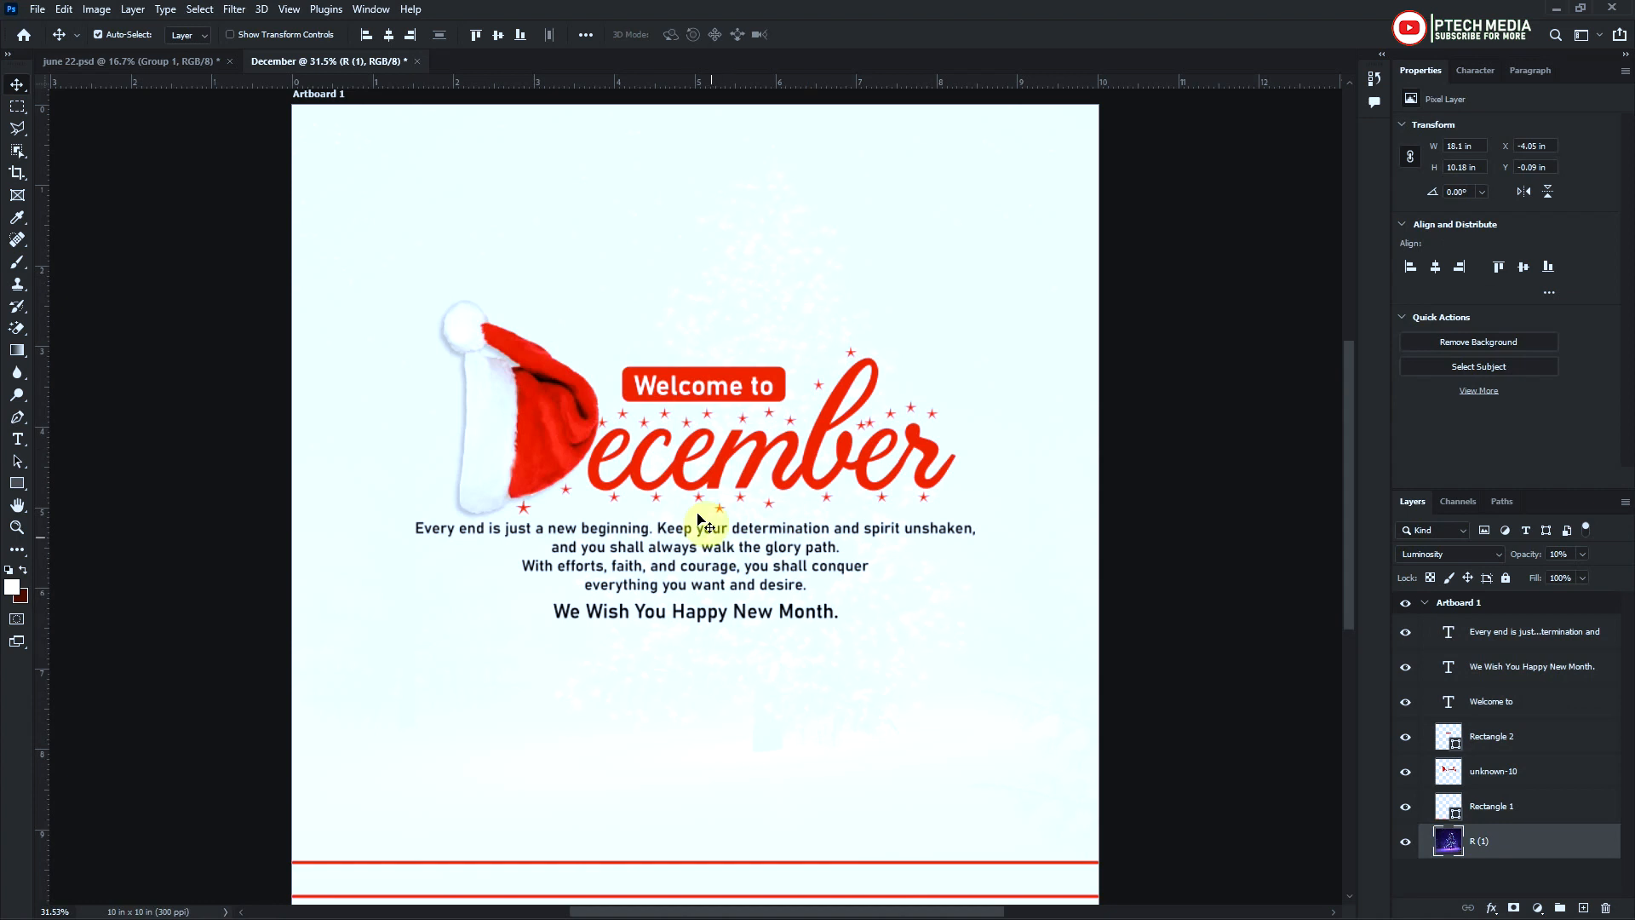
Copy the PTECH logo and the contact details strip from june 22.psd into the December document, scaled to 68.45%
scroll(698, 519, "down", 1)
left_click(128, 63)
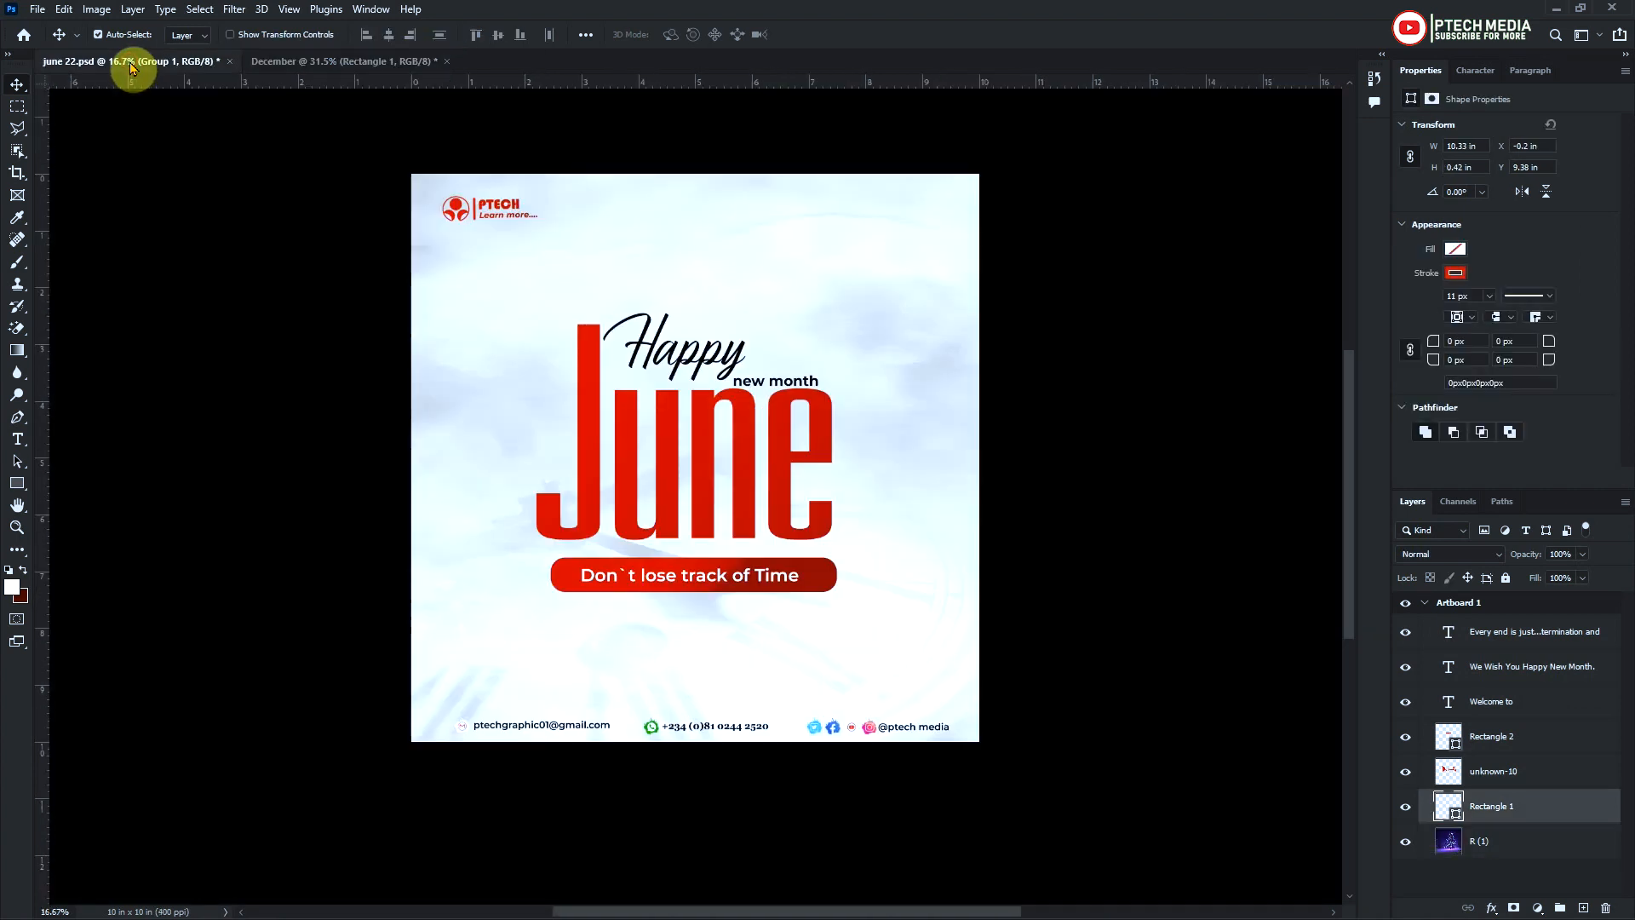
left_click(460, 208)
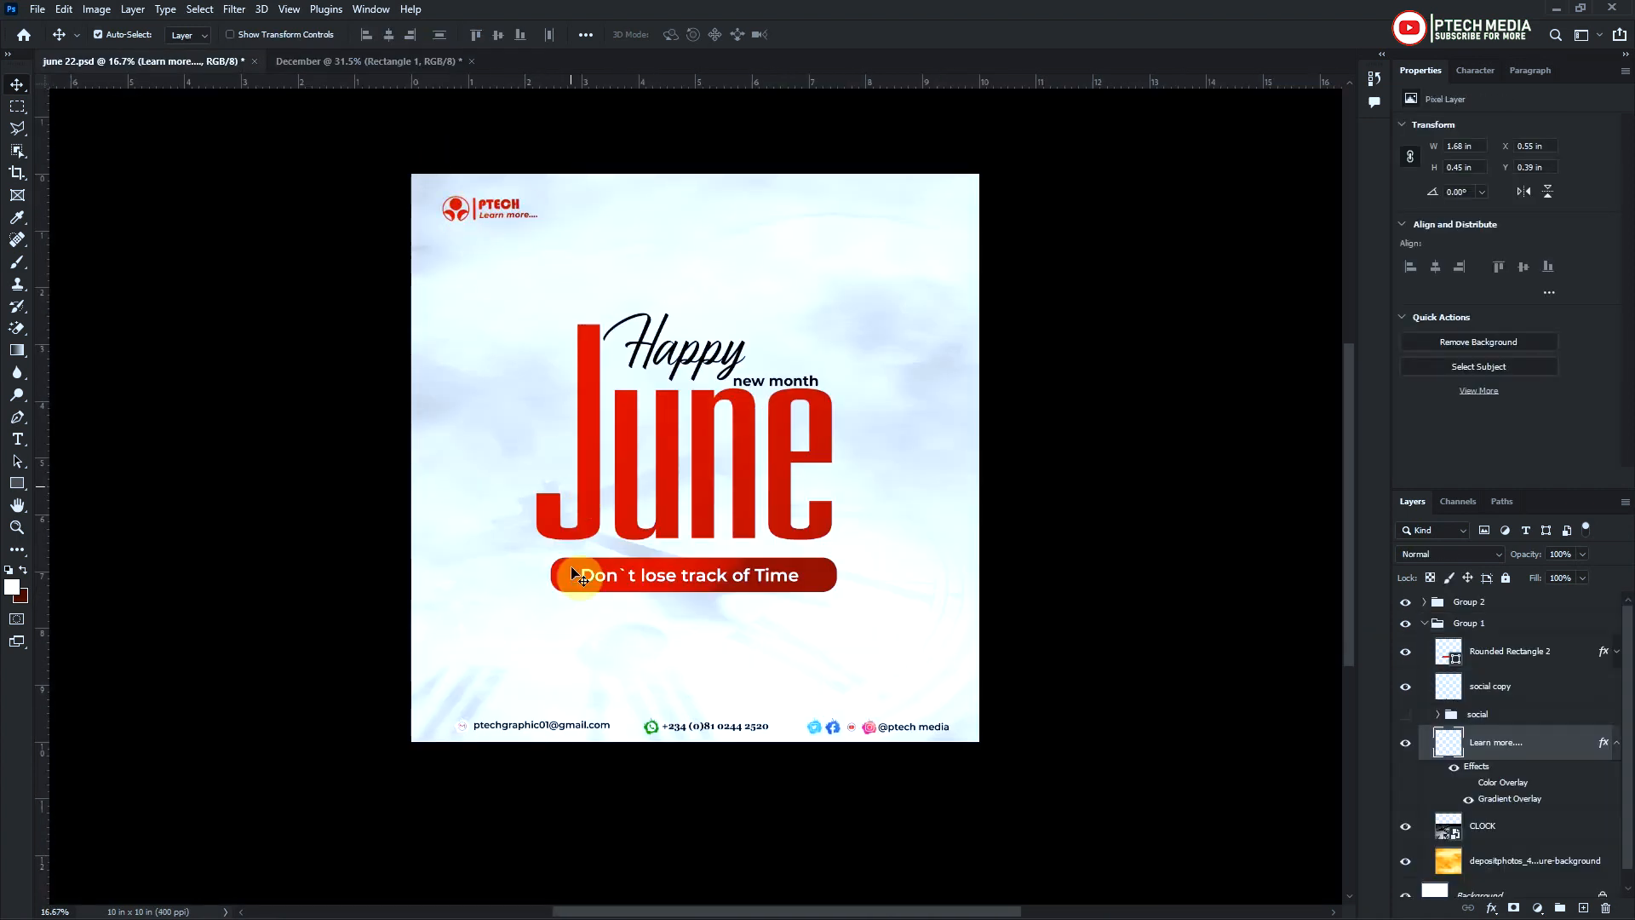
left_click(574, 730)
left_click_drag(460, 213, 754, 437)
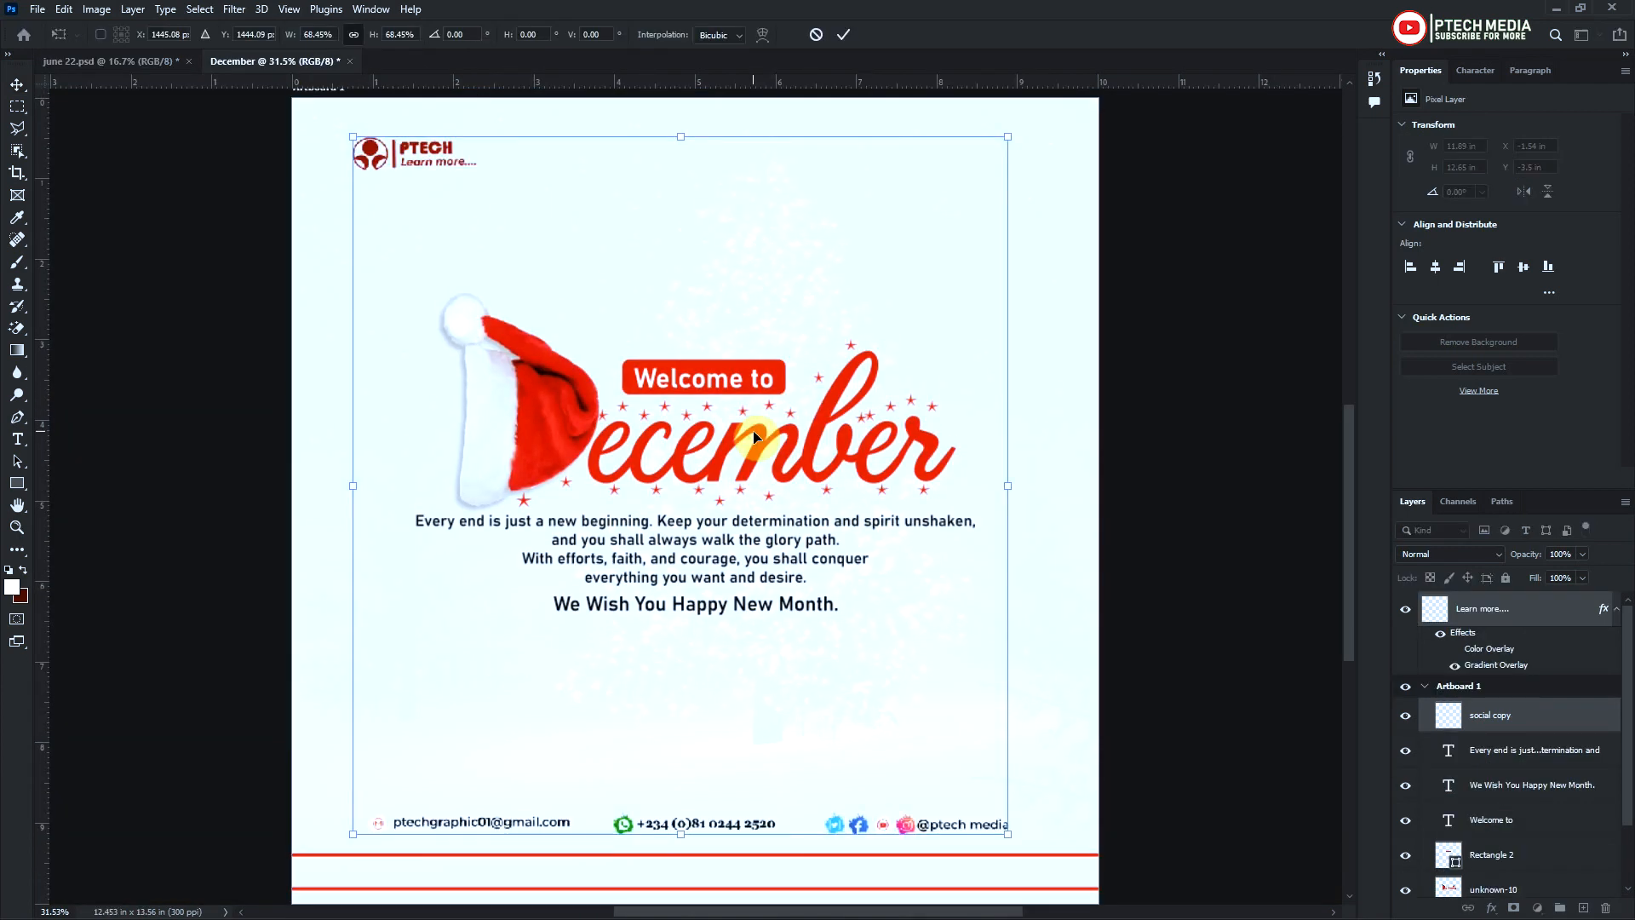
key("Return")
Move the contact details strip down between the two red lines at the artboard's bottom and nudge it into vertical position
left_click_drag(942, 832, 933, 875)
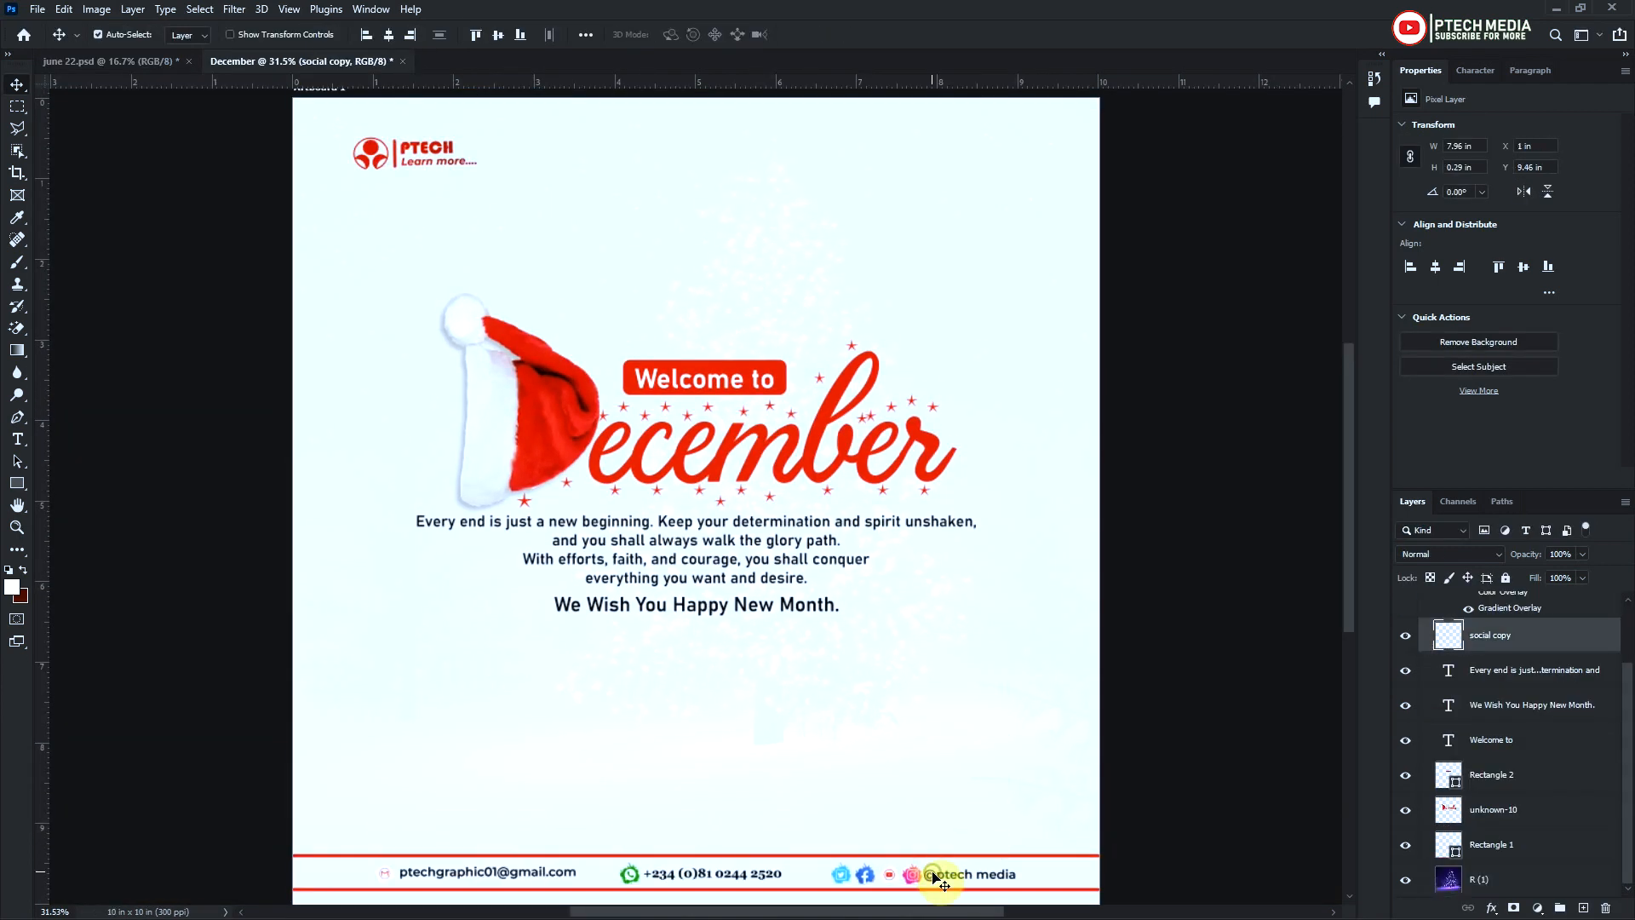
scroll(935, 875, "down", 2)
key("Up")
key("Up")
key("Up")
Move the PTECH logo to the artboard's lower left corner, just above the red line, at about X 0.17 in and Y 8.83 in
scroll(392, 170, "up", 3)
left_click_drag(372, 180, 397, 734)
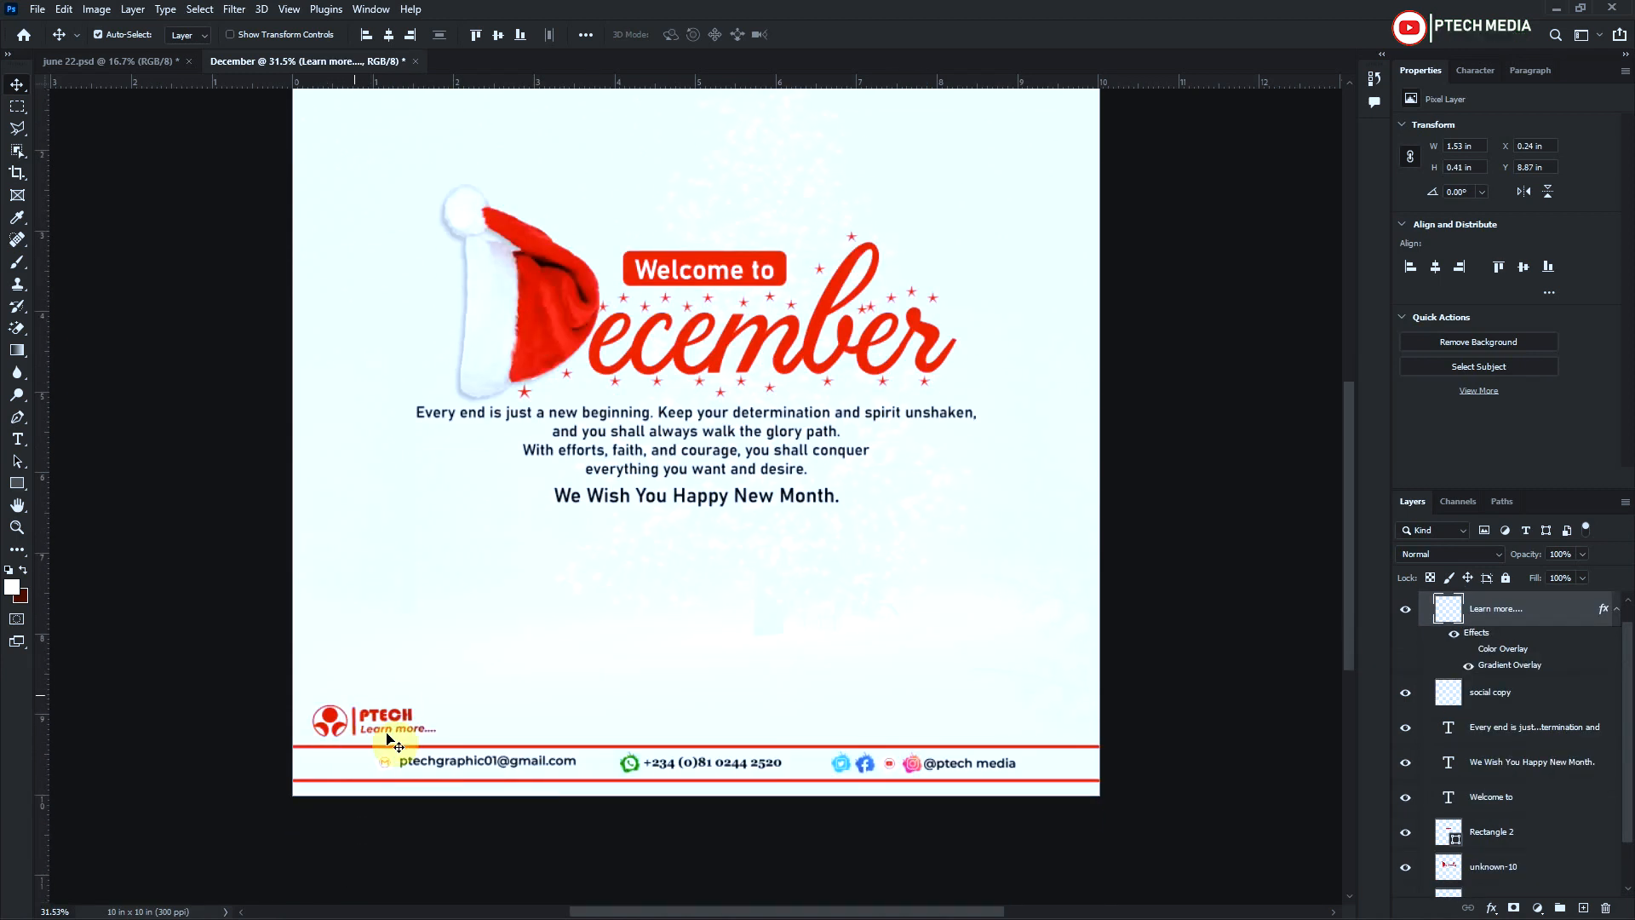
key("shift+Up")
key("shift+Up")
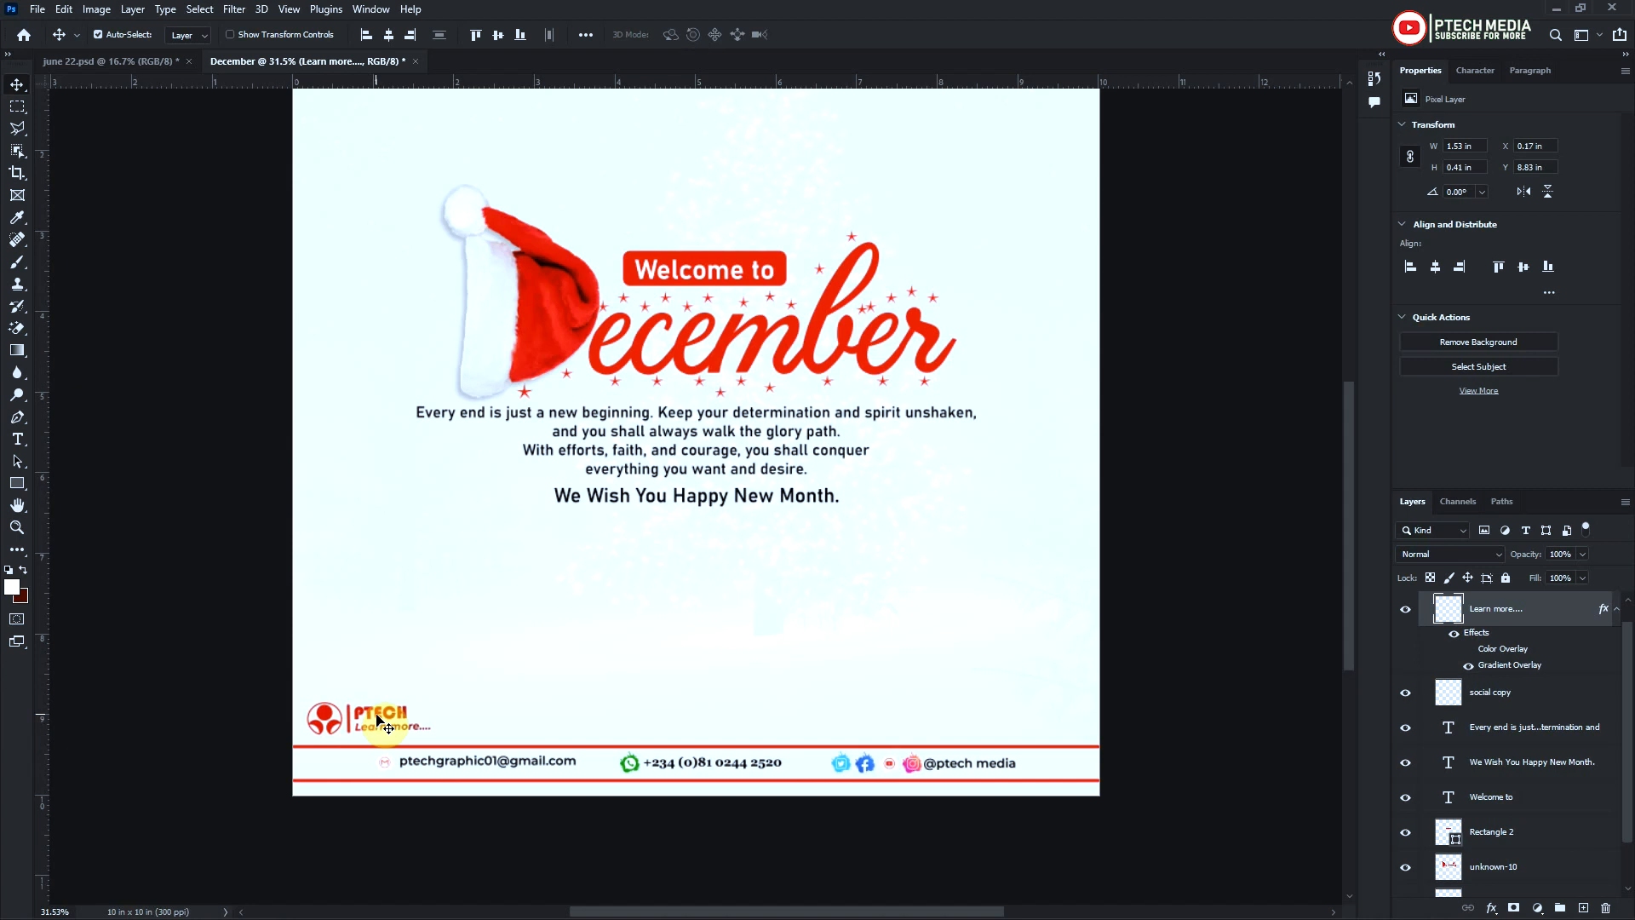
scroll(384, 715, "up", 2)
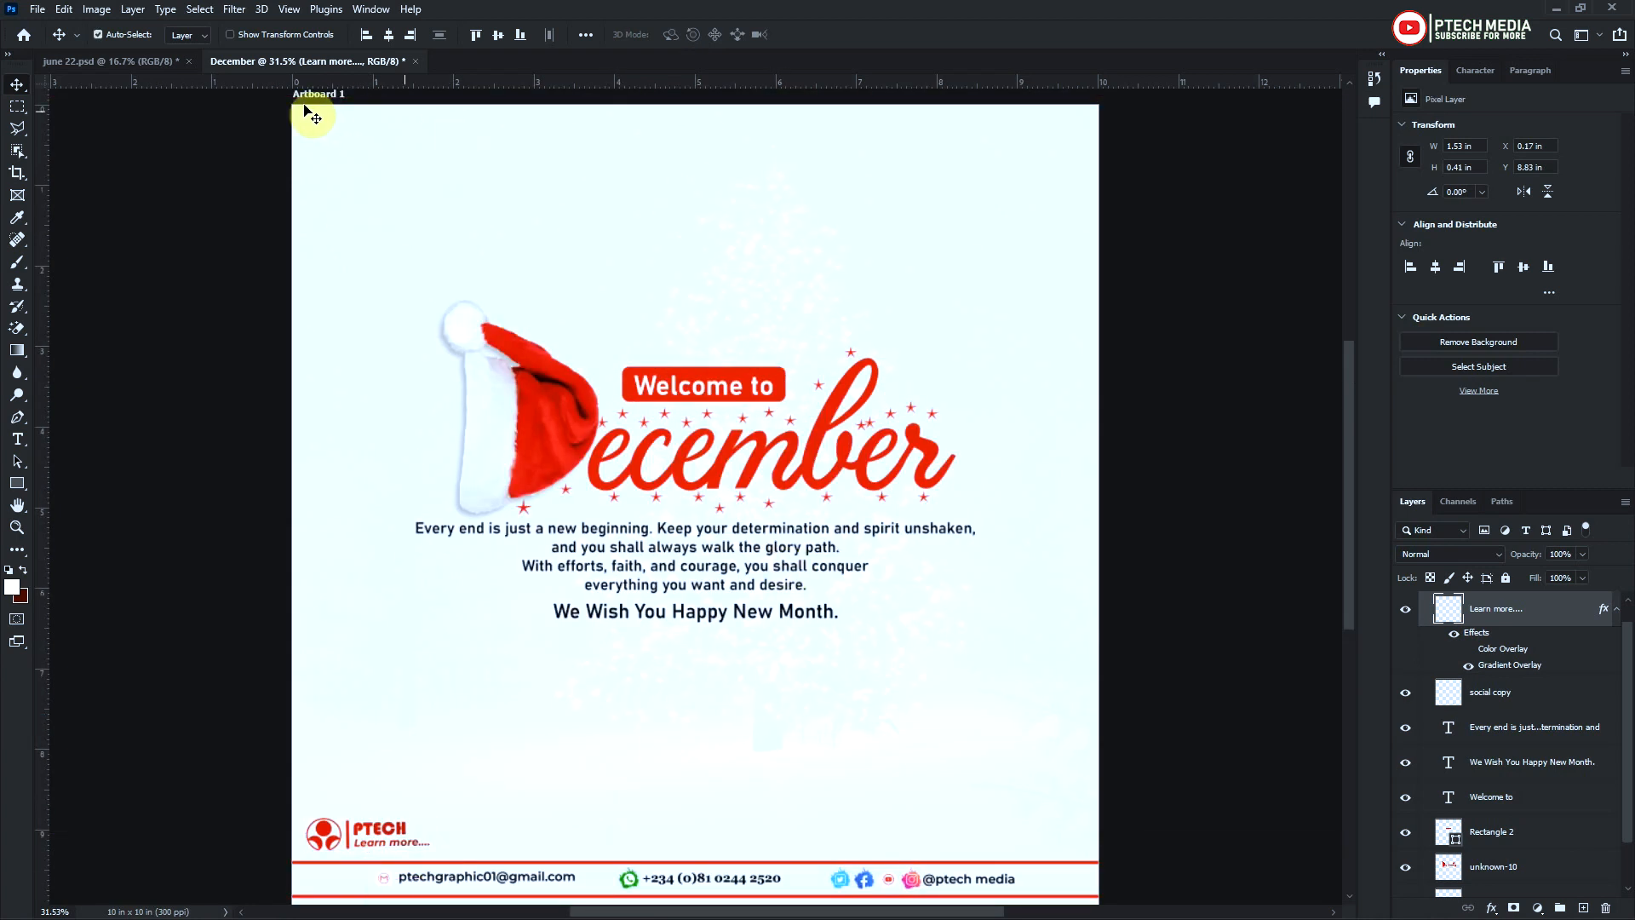
Export Artboard 1 as a JPG with Great quality, naming the file December
left_click(37, 10)
mouse_move(218, 280)
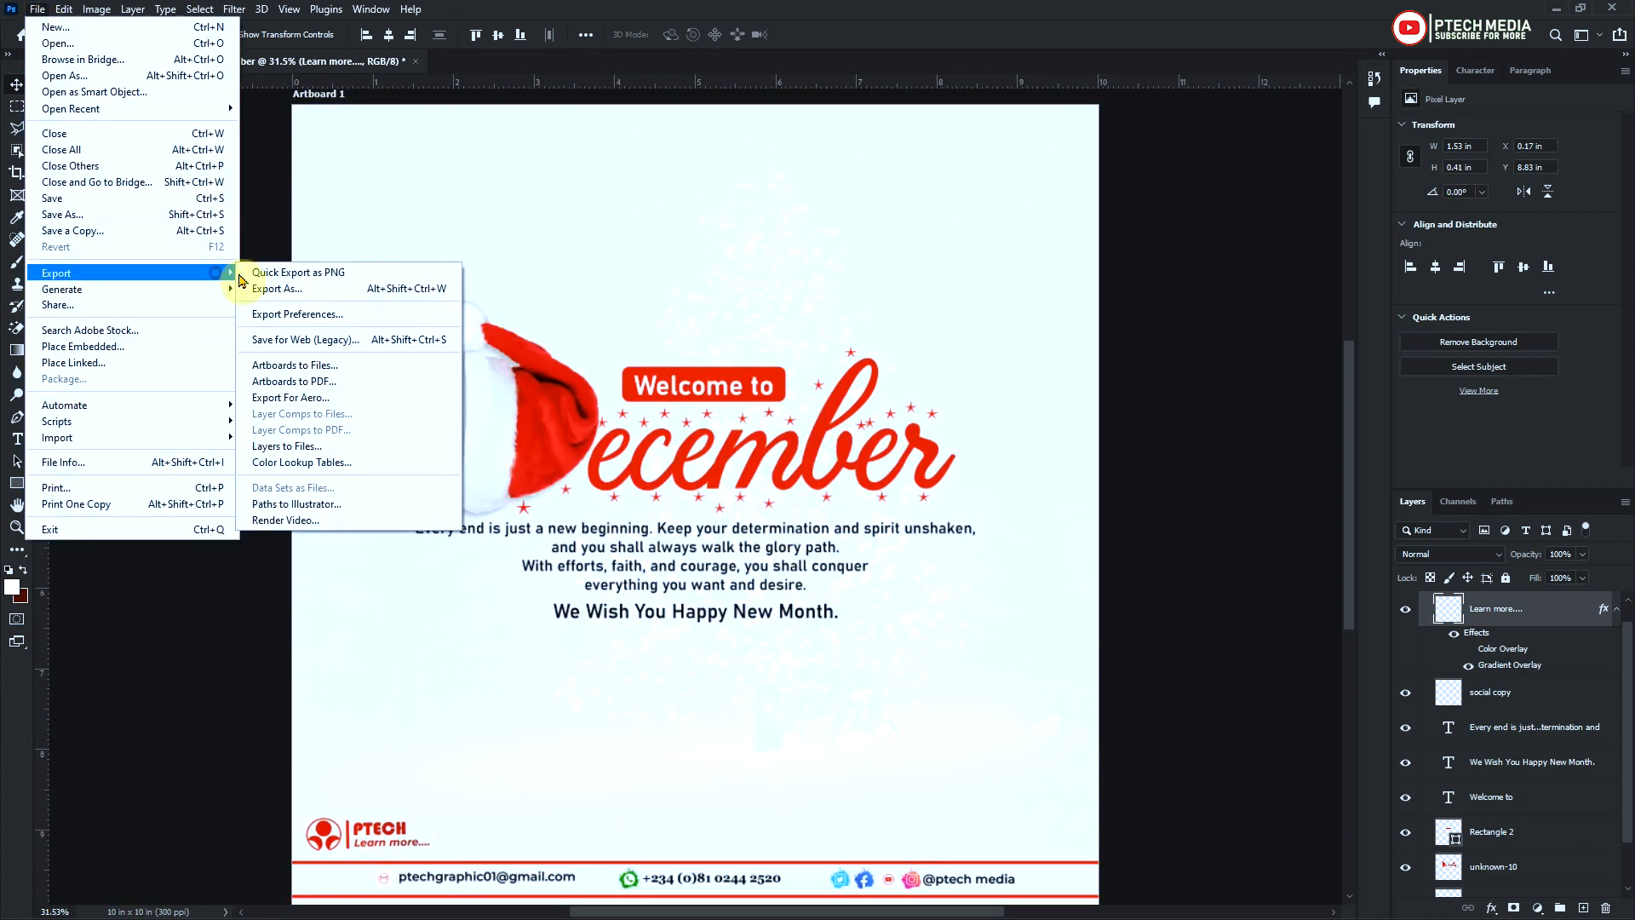
left_click(413, 288)
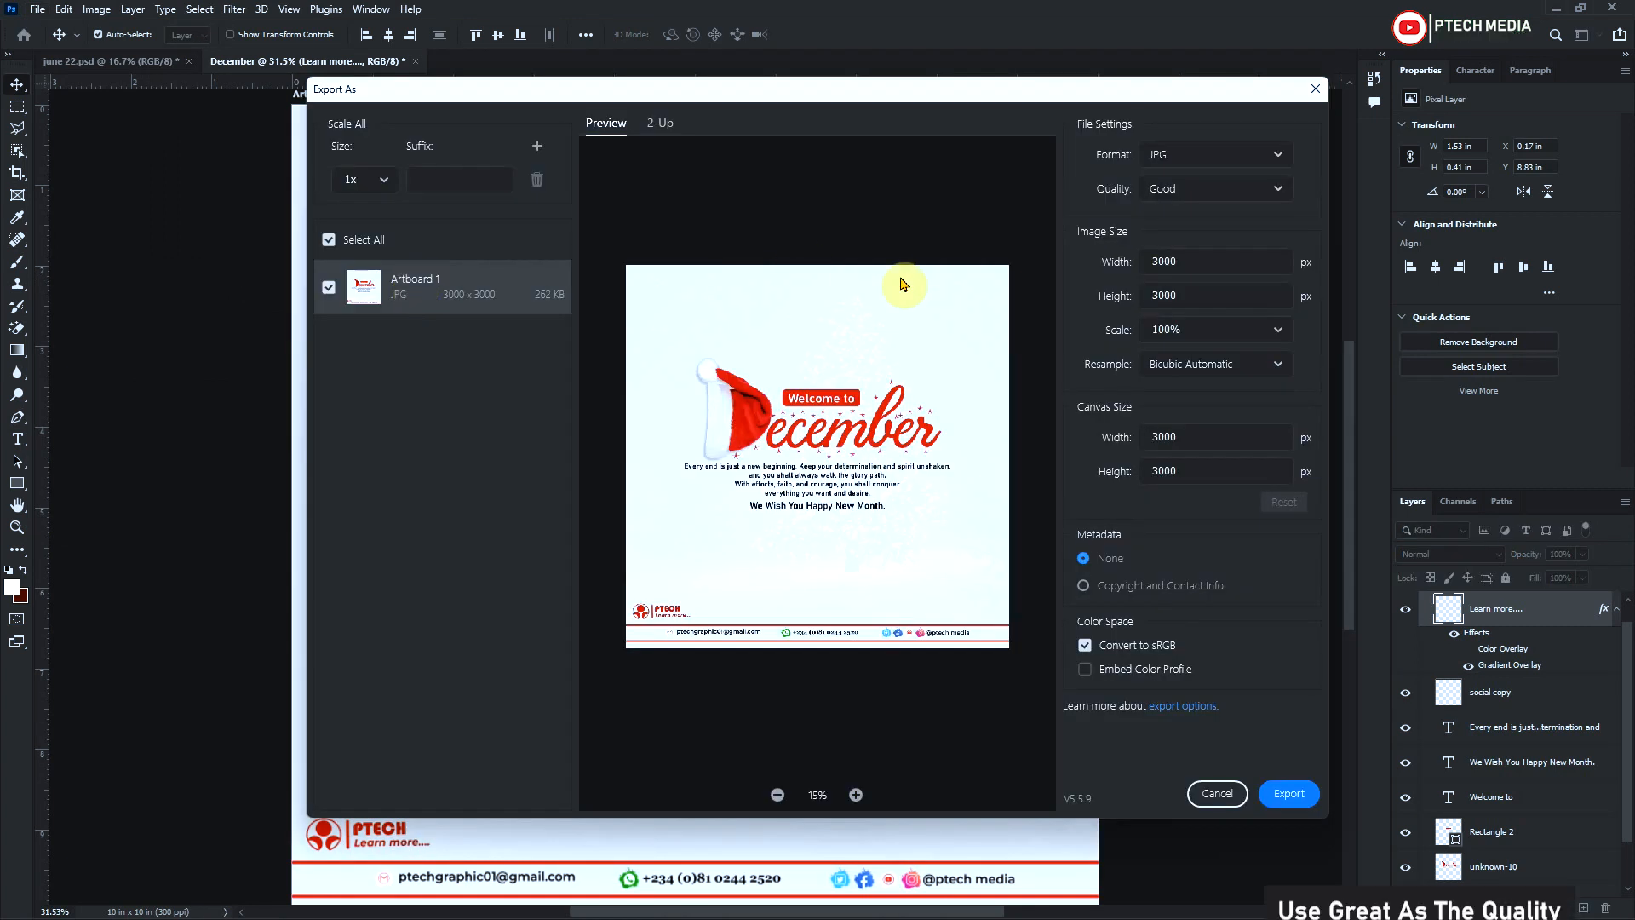
left_click(1252, 189)
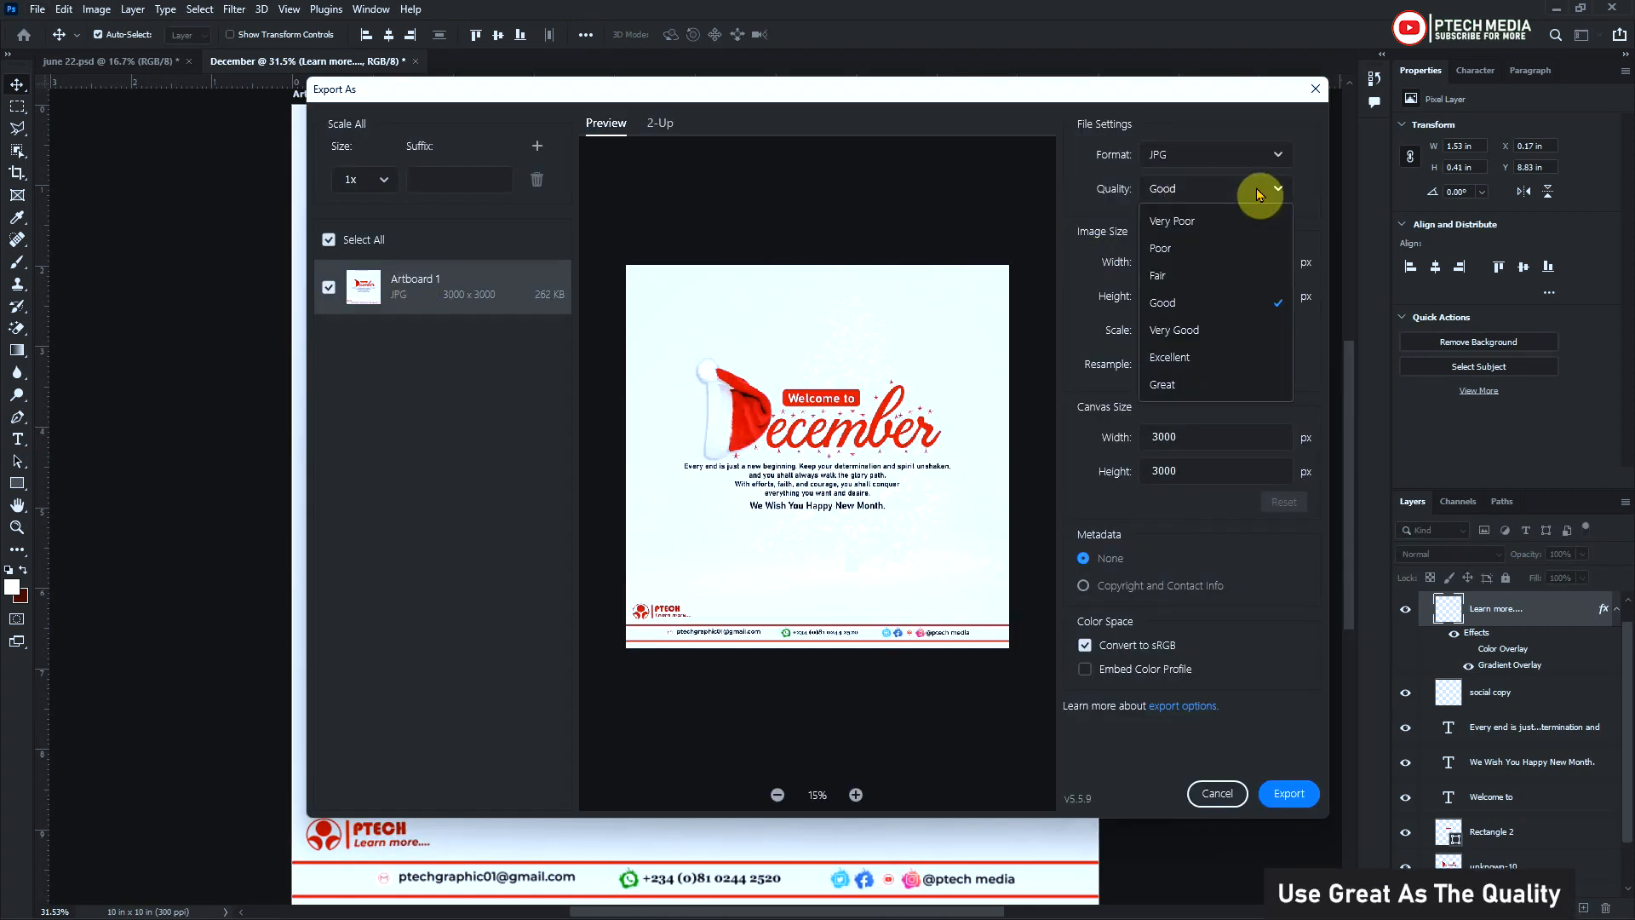
left_click(1201, 388)
left_click(1286, 795)
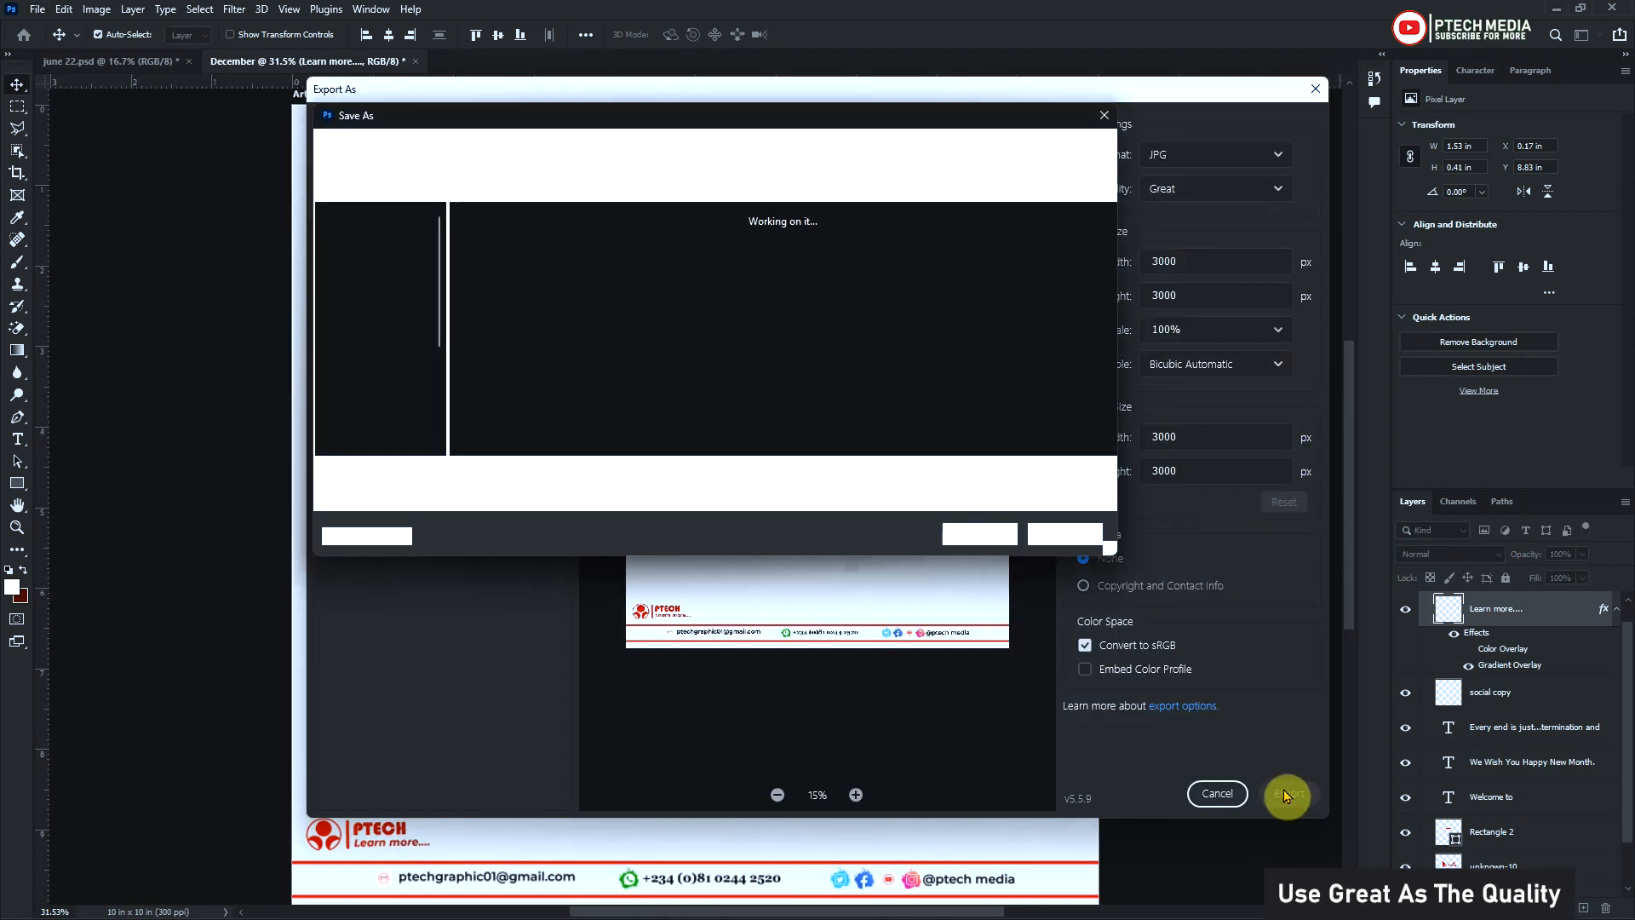
type("December")
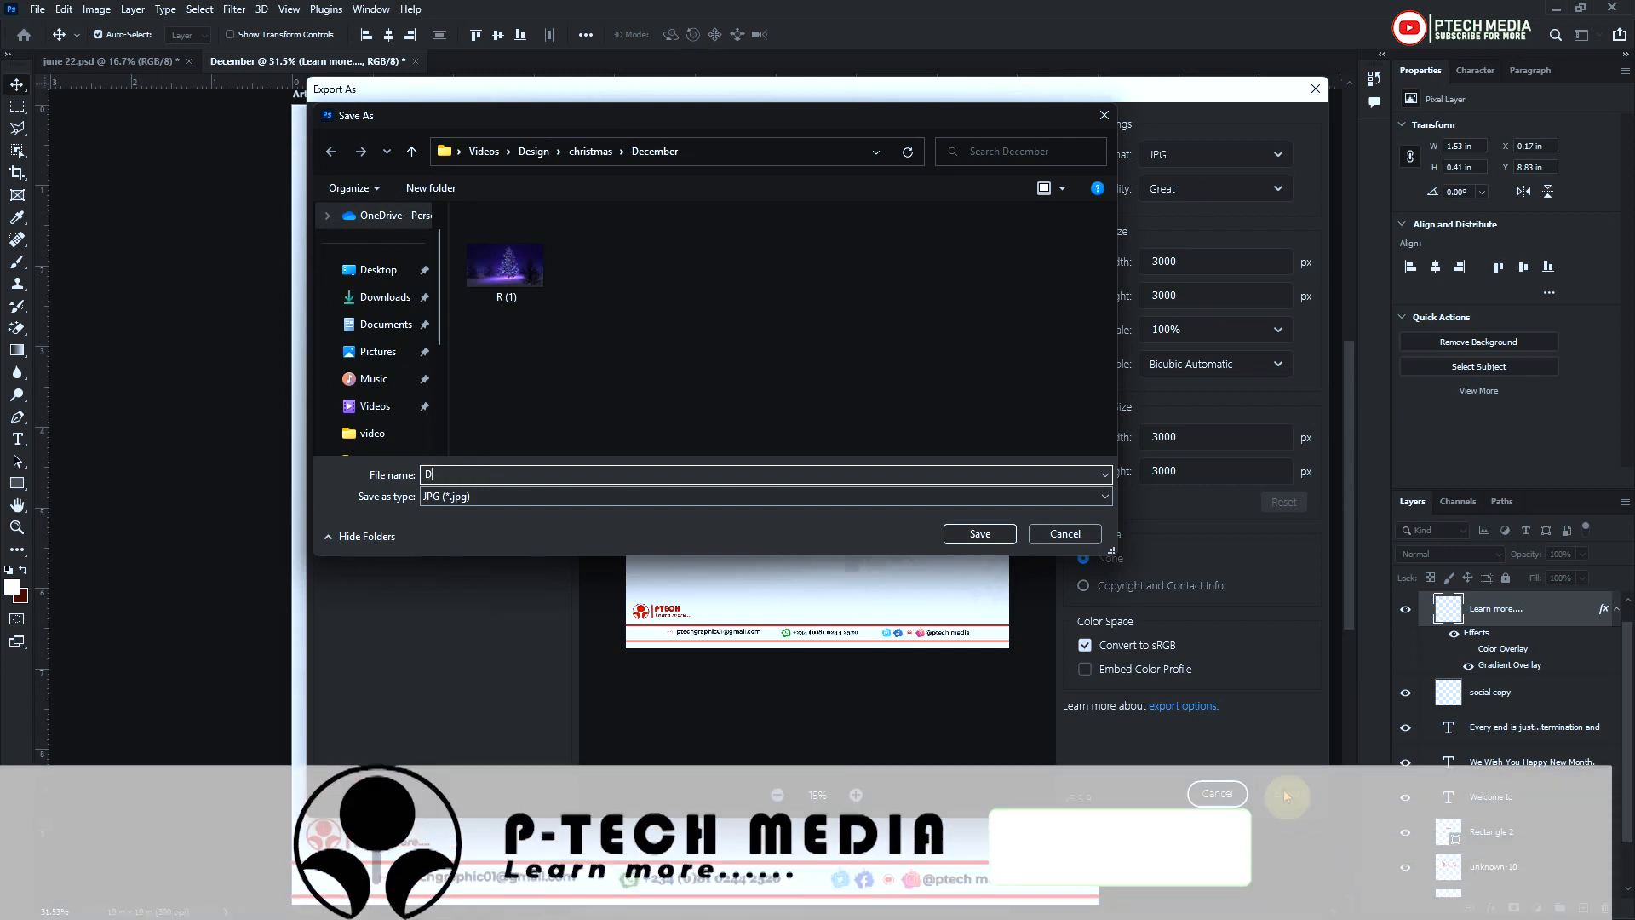